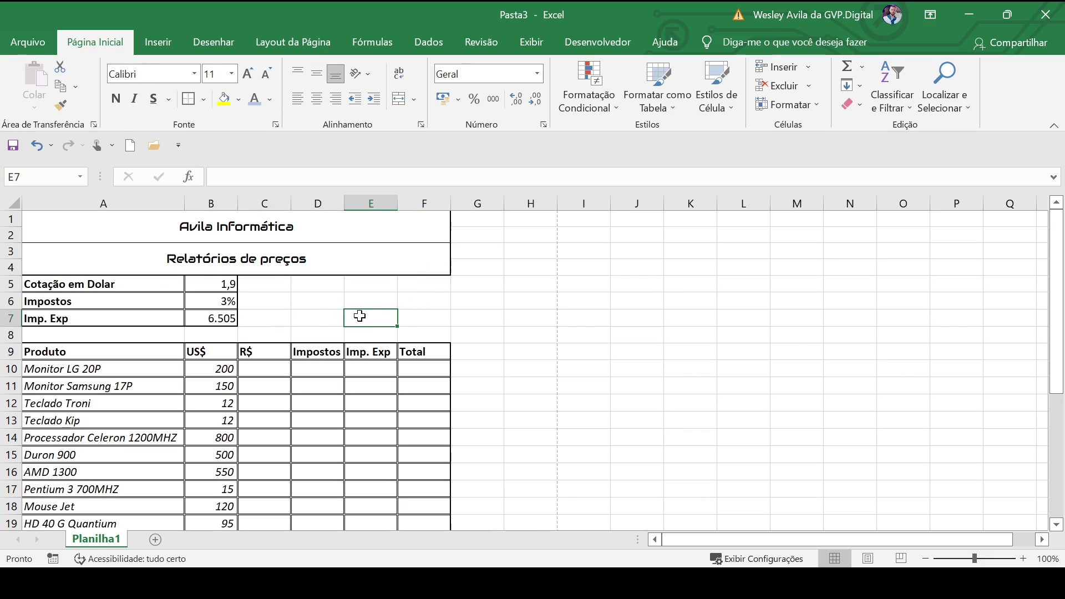
# - Apply the Audiowide font to the labels in A5:A7 and to the table header row A9:F9
pyautogui.moveTo(111, 282); pyautogui.dragTo(107, 310)
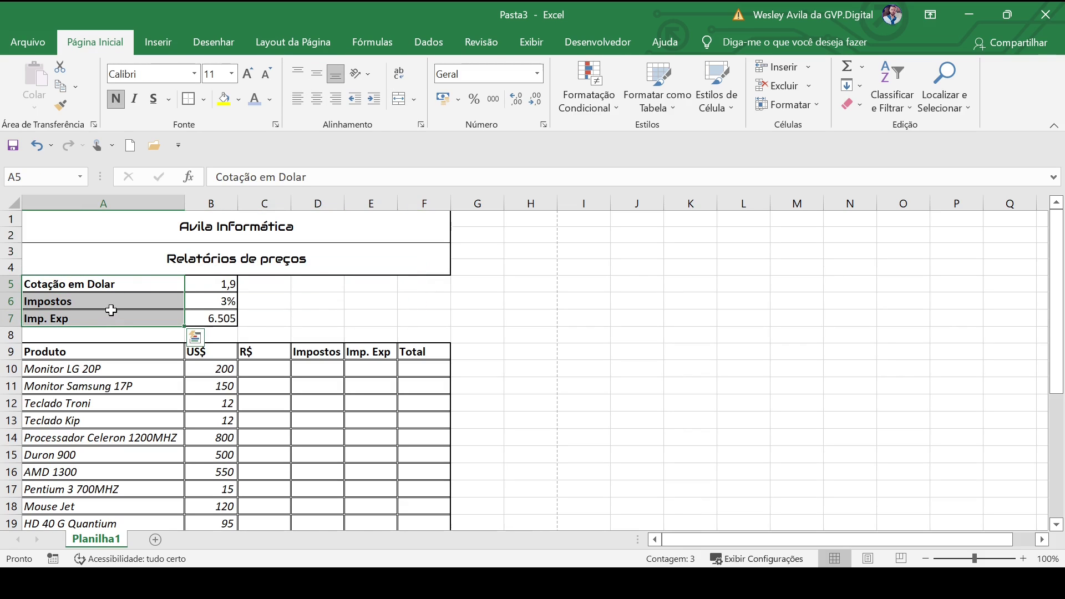
pyautogui.click(194, 74)
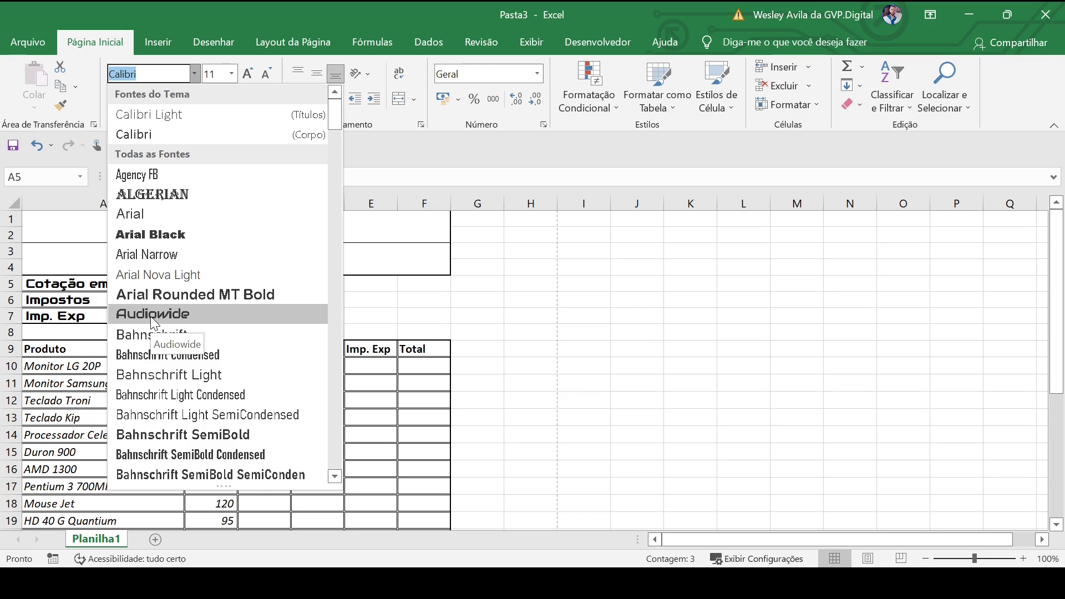
pyautogui.click(151, 314)
pyautogui.moveTo(61, 351); pyautogui.dragTo(424, 352)
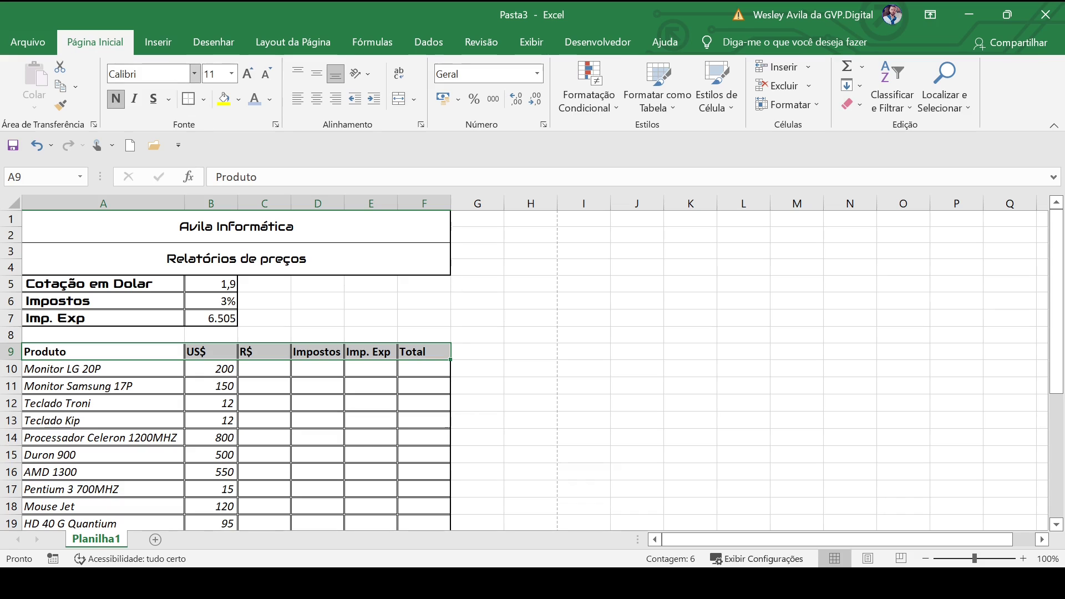
pyautogui.click(166, 74)
pyautogui.click(194, 74)
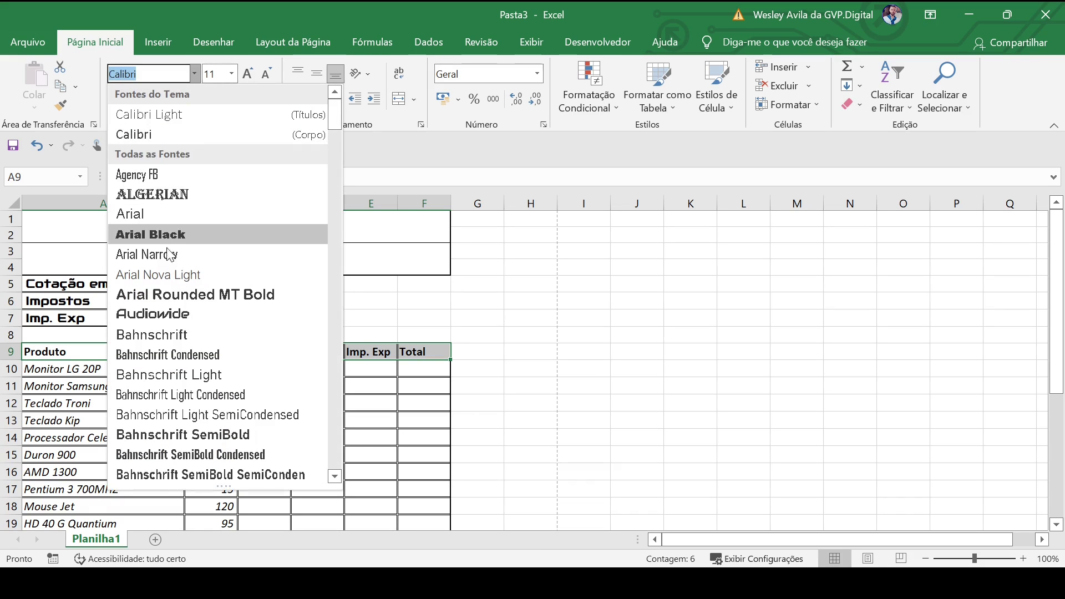
pyautogui.click(167, 315)
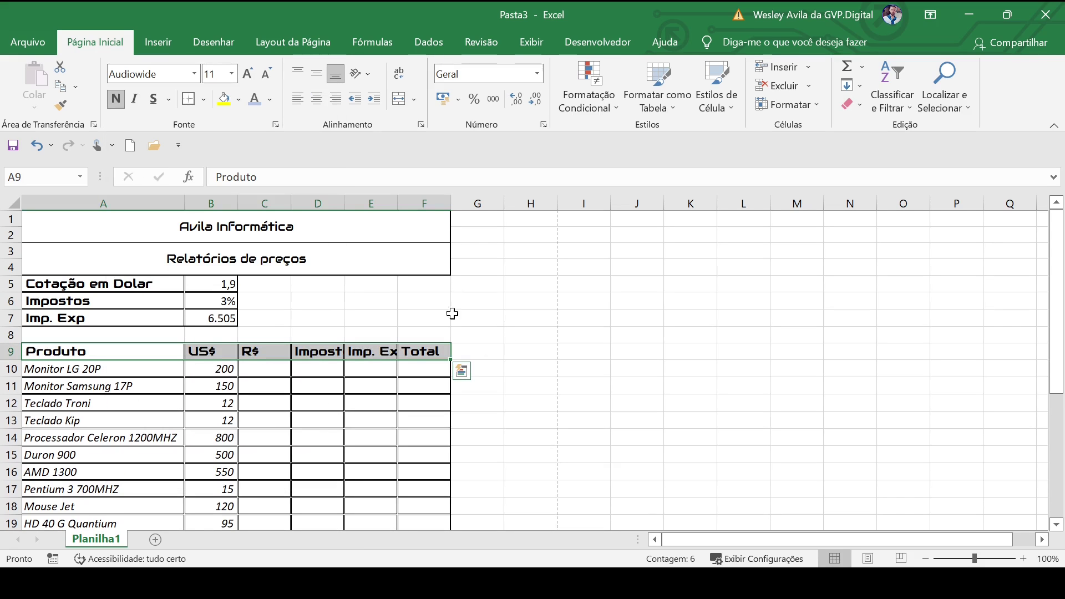
# - Set the font size of both merged title rows, Avila Informática and Relatórios de preços, to 20
pyautogui.moveTo(147, 228); pyautogui.dragTo(139, 258)
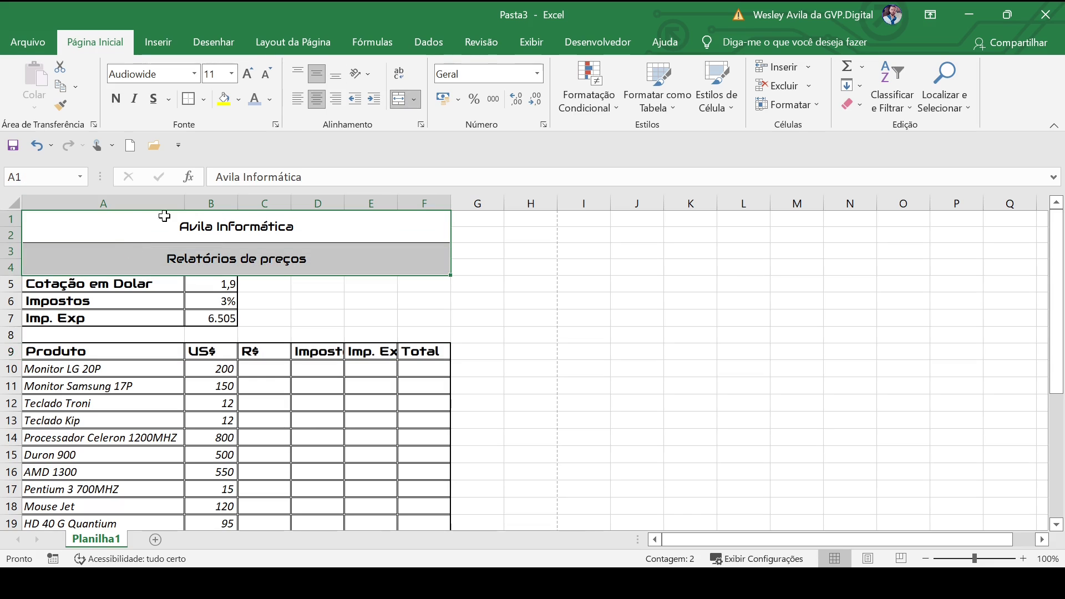
pyautogui.click(233, 75)
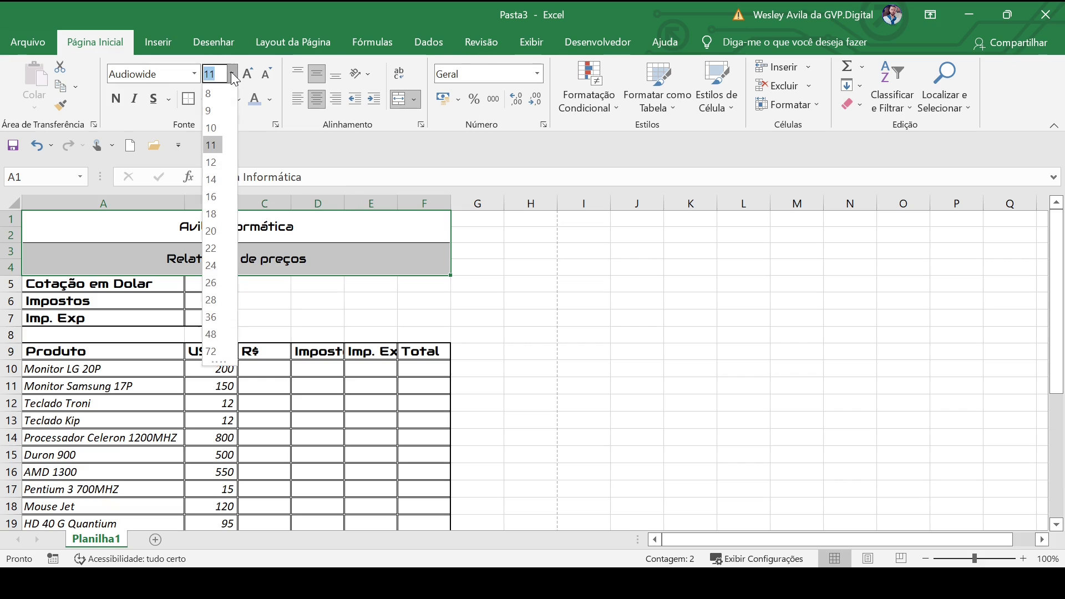
pyautogui.click(211, 230)
# - Set the font size of the Cotação em Dolar, Impostos and Imp. Exp labels in A5:A7 to 16
pyautogui.moveTo(30, 292); pyautogui.dragTo(33, 319)
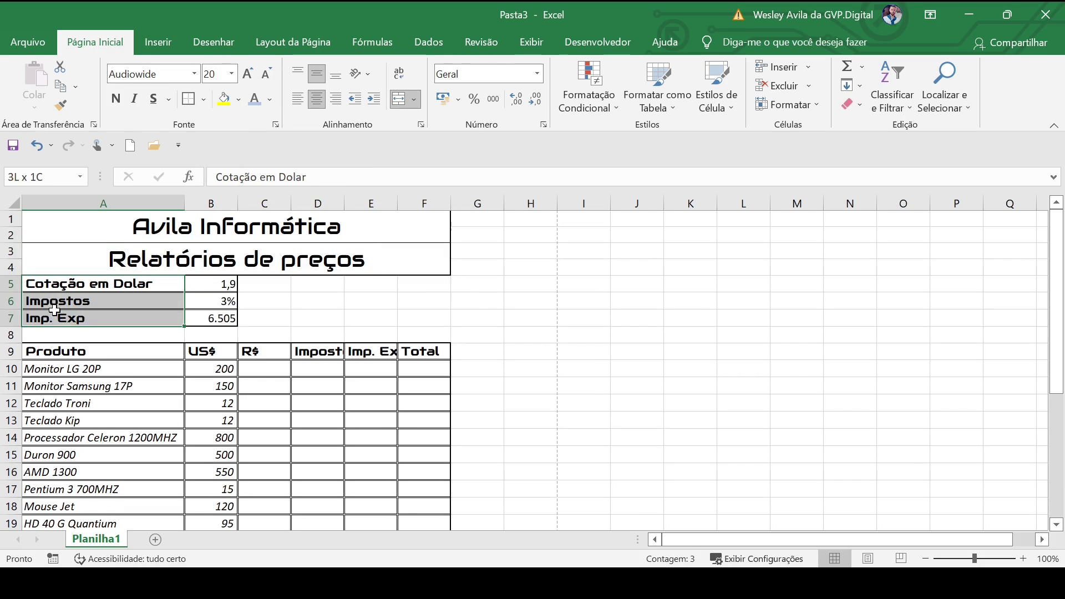
pyautogui.click(211, 73)
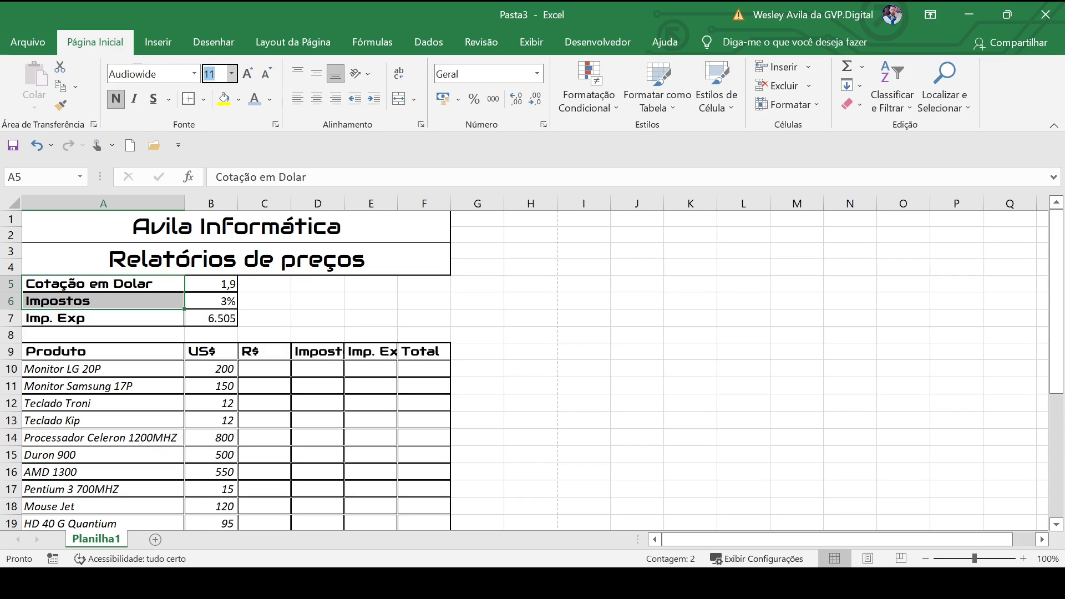
pyautogui.write('16')
pyautogui.press('Return')
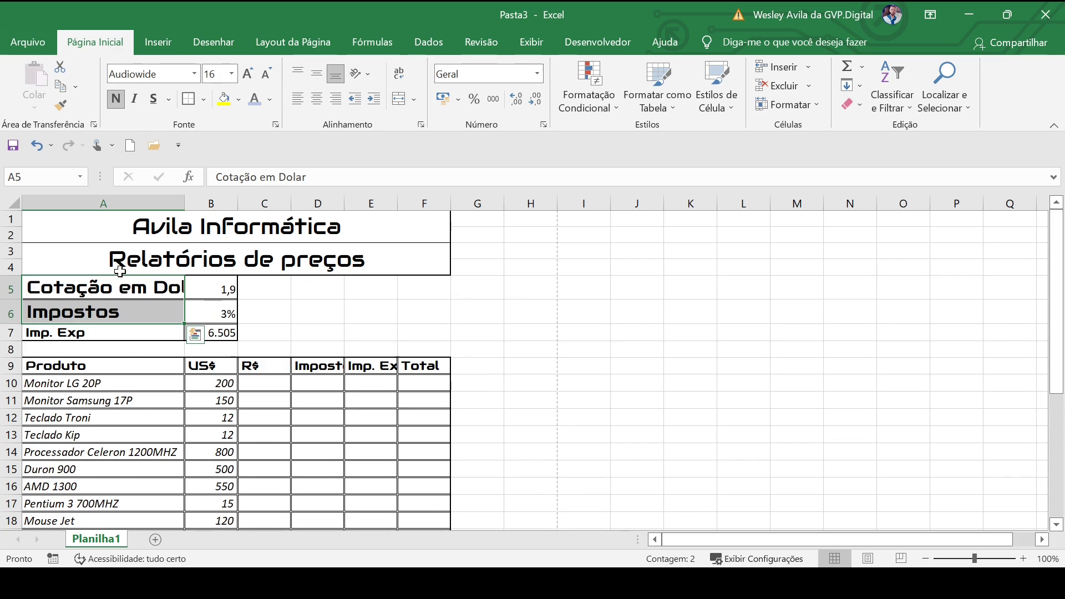
pyautogui.click(114, 332)
pyautogui.click(213, 74)
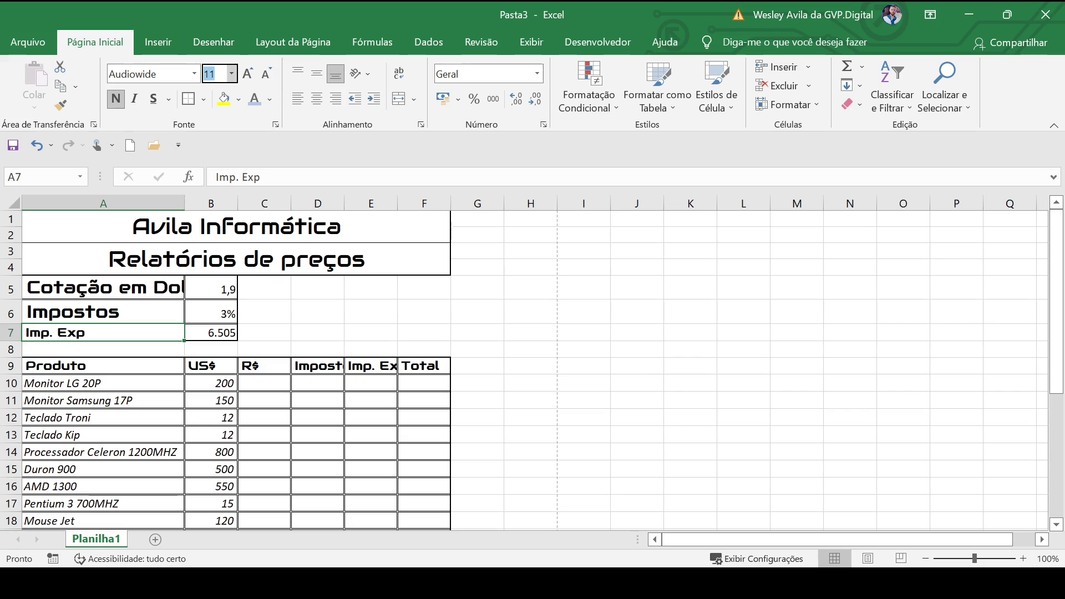
pyautogui.write('16')
pyautogui.press('Return')
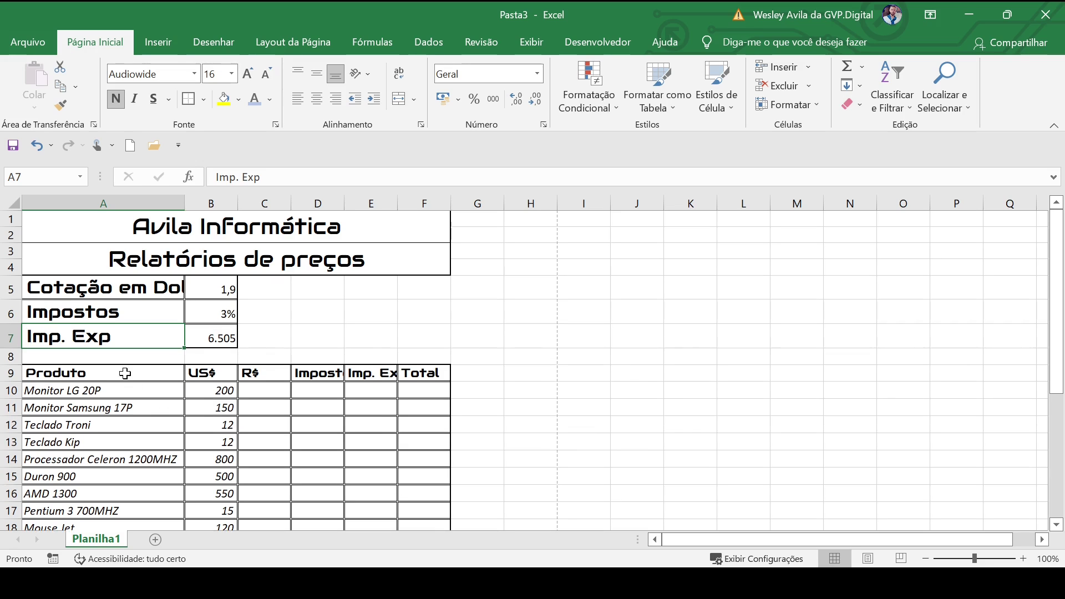
# - Set the font size of the table header row A9:F9 to 16
pyautogui.moveTo(123, 372); pyautogui.dragTo(419, 368)
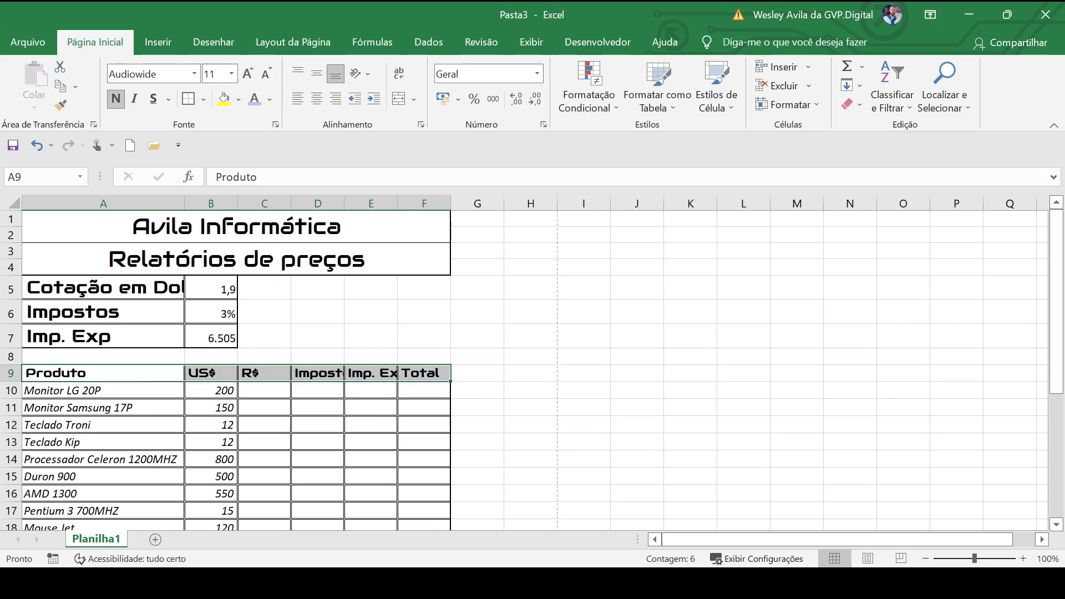
pyautogui.click(213, 74)
pyautogui.write('1')
pyautogui.press('Return')
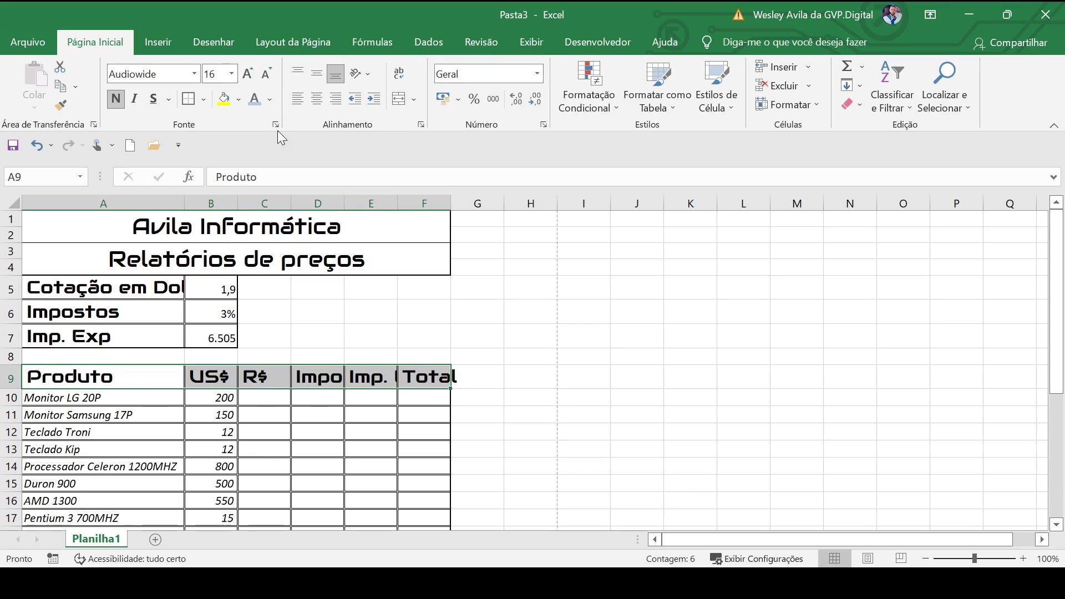
# - Set the font size of the product rows A10:F29, from Monitor LG 20P to Memória, to 14
pyautogui.scroll(-1, 459, 349)
pyautogui.scroll(-1, 444, 389)
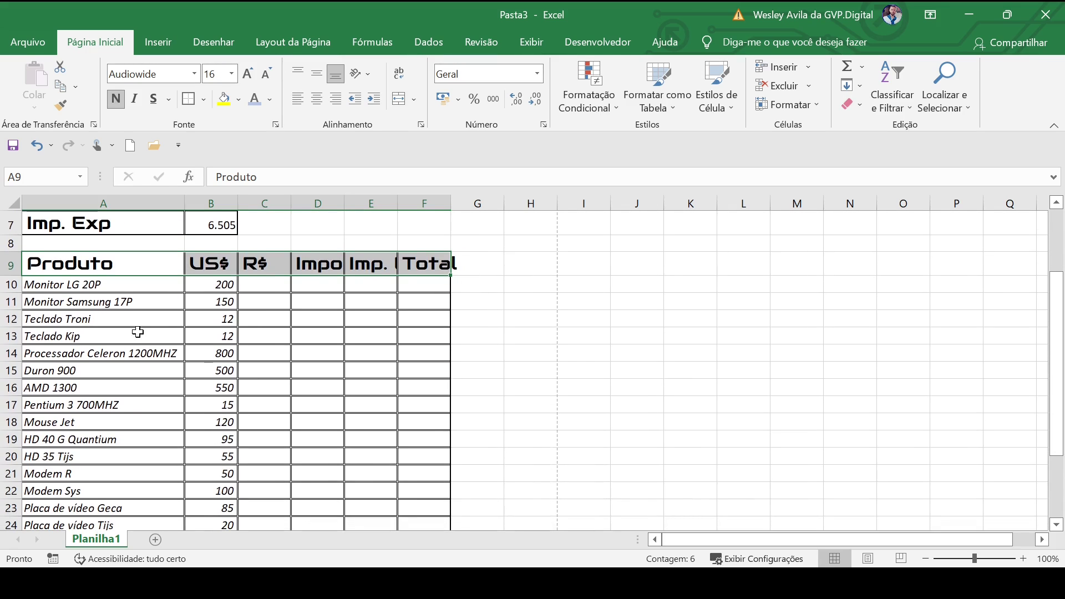
pyautogui.moveTo(94, 285); pyautogui.dragTo(441, 505)
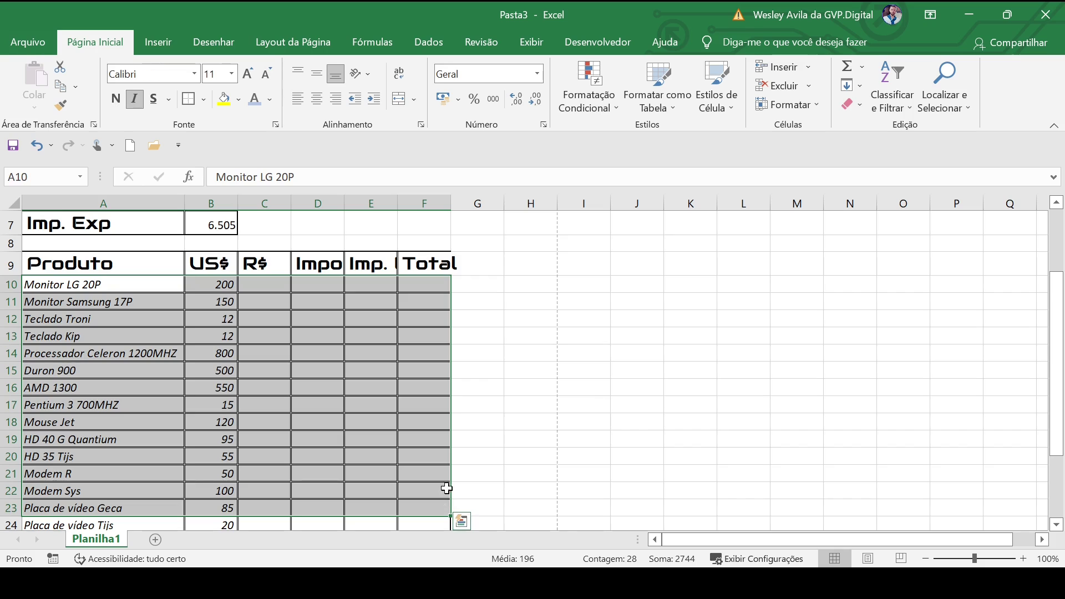
pyautogui.scroll(-2, 432, 482)
pyautogui.keyDown('shift'); pyautogui.click(418, 498); pyautogui.keyUp('shift')
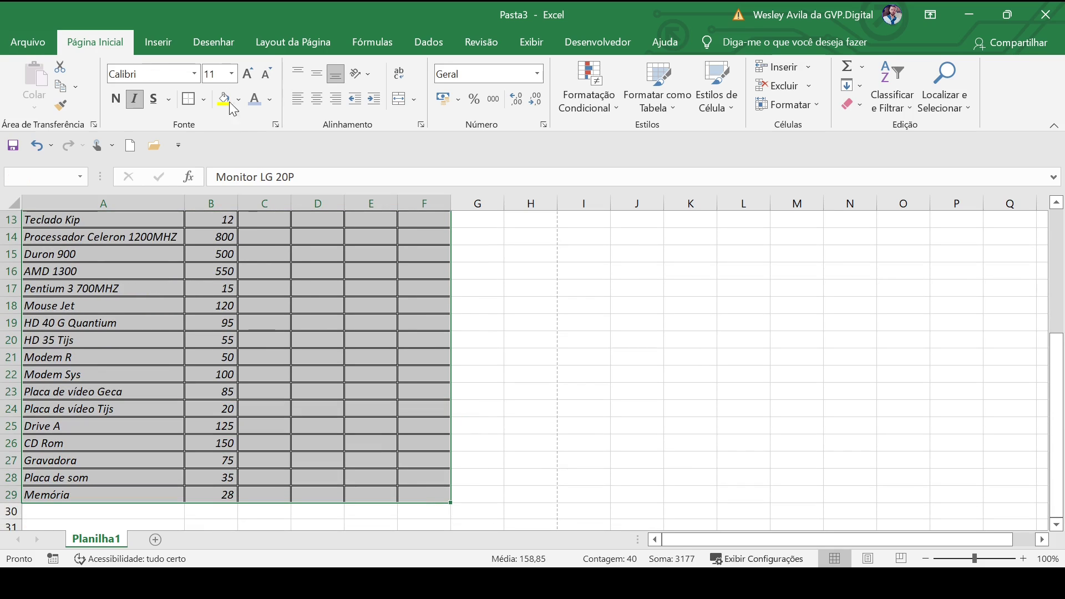
pyautogui.click(214, 74)
pyautogui.write('1')
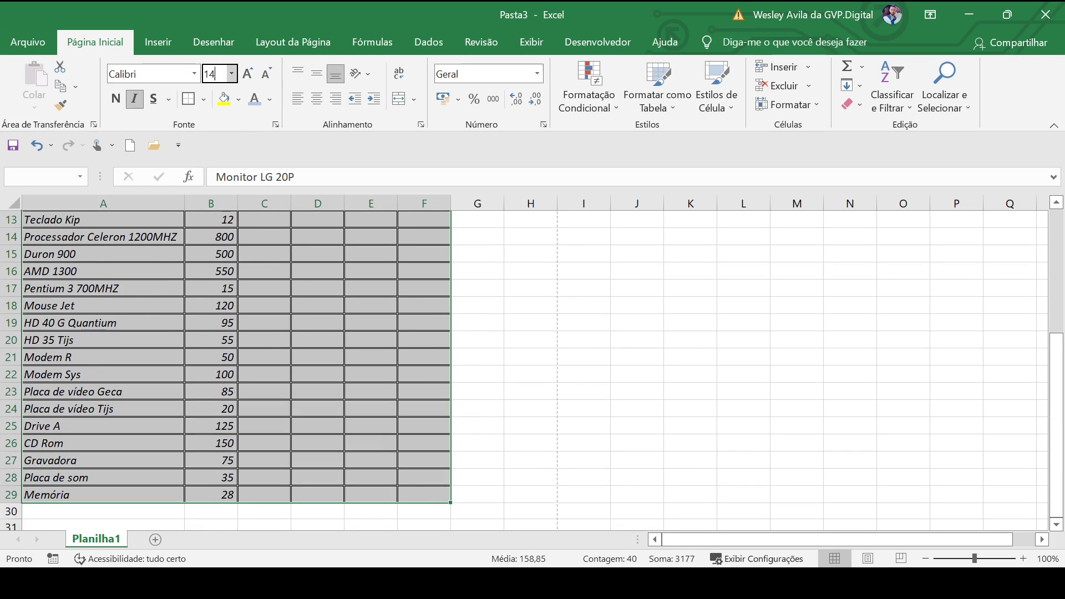
pyautogui.press('Return')
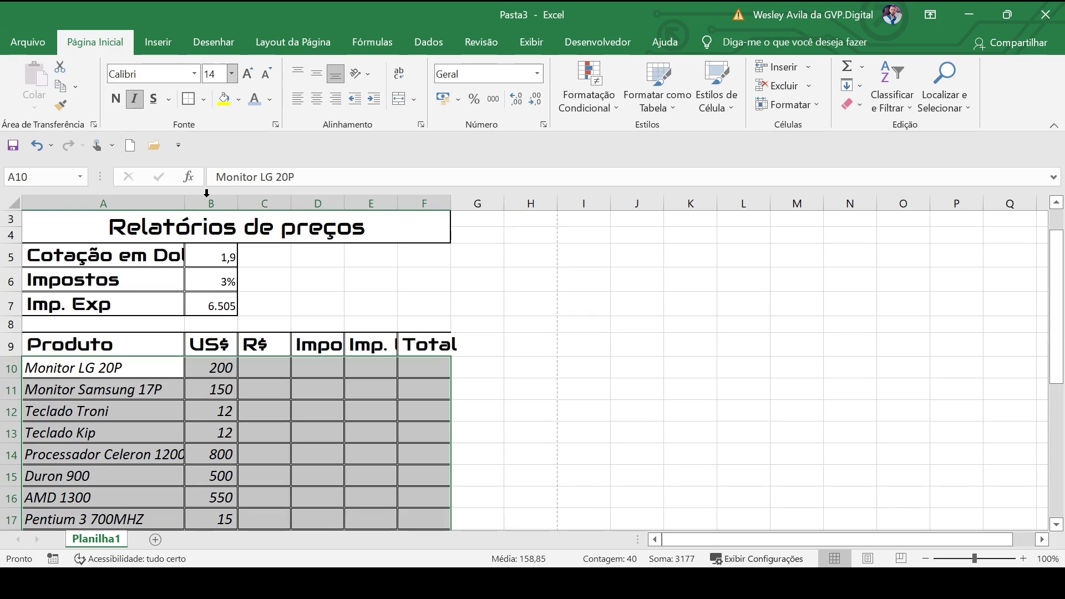
# - Set the font size of the rate values in B5:B7 to 14
pyautogui.moveTo(216, 256); pyautogui.dragTo(222, 305)
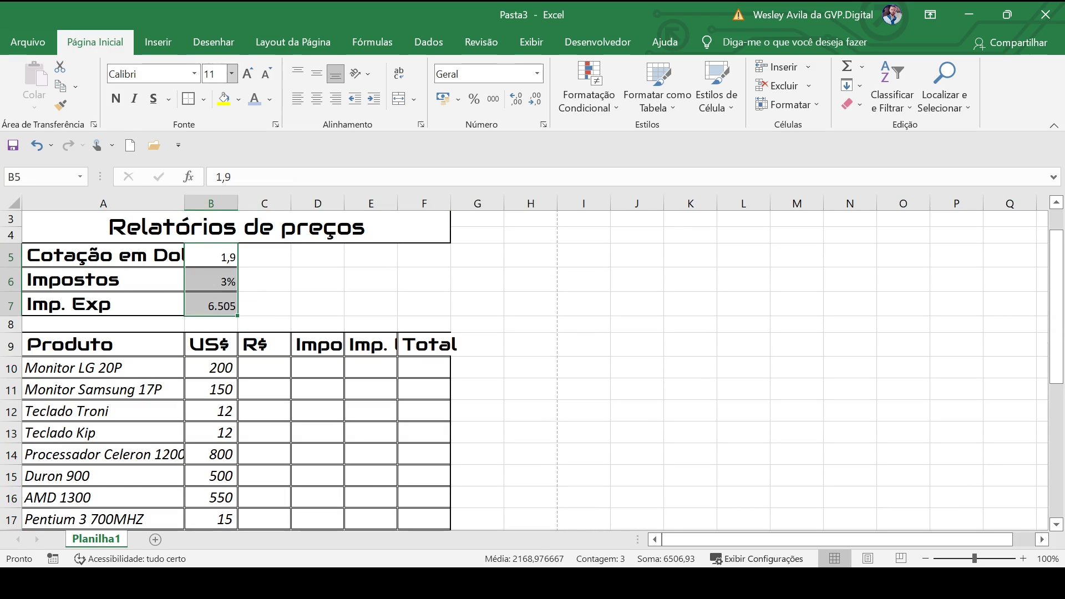
pyautogui.click(214, 74)
pyautogui.write('14')
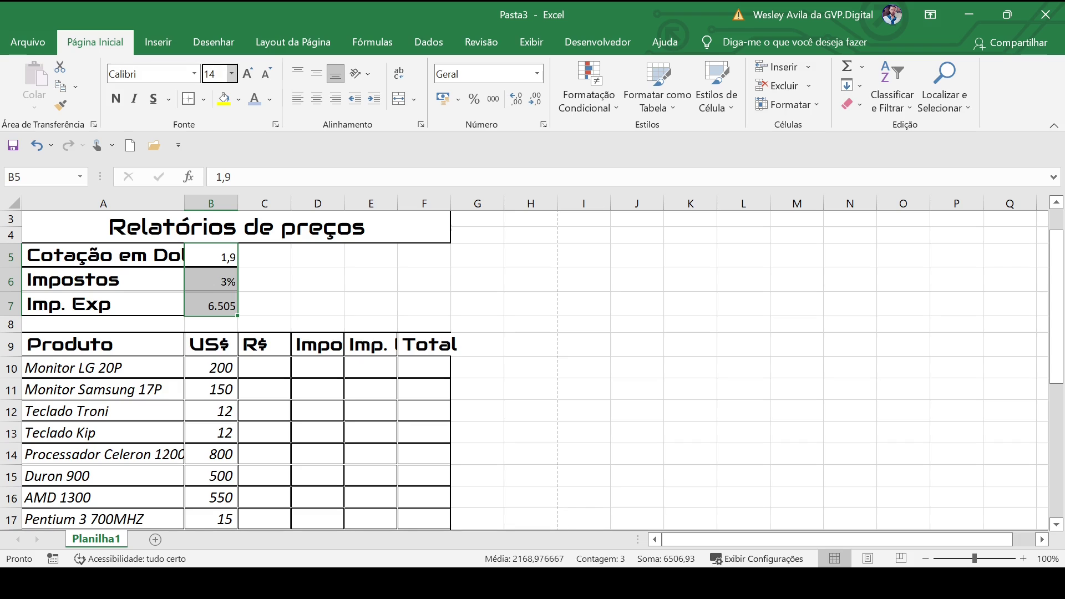
pyautogui.press('Return')
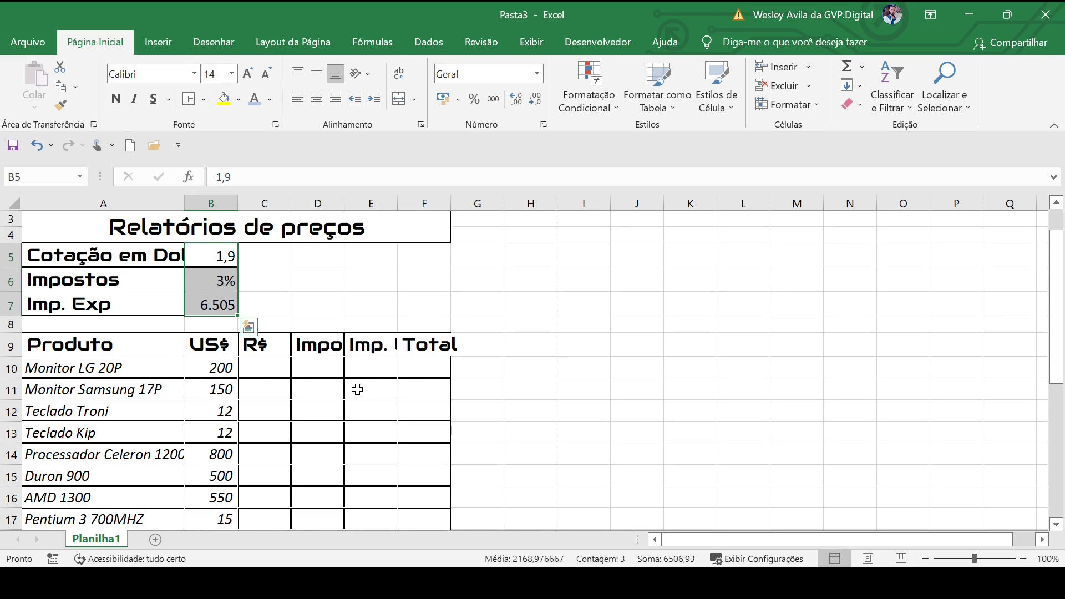
# - Auto-fit all column widths of the sheet to their contents
pyautogui.scroll(-2, 357, 390)
pyautogui.scroll(3, 358, 390)
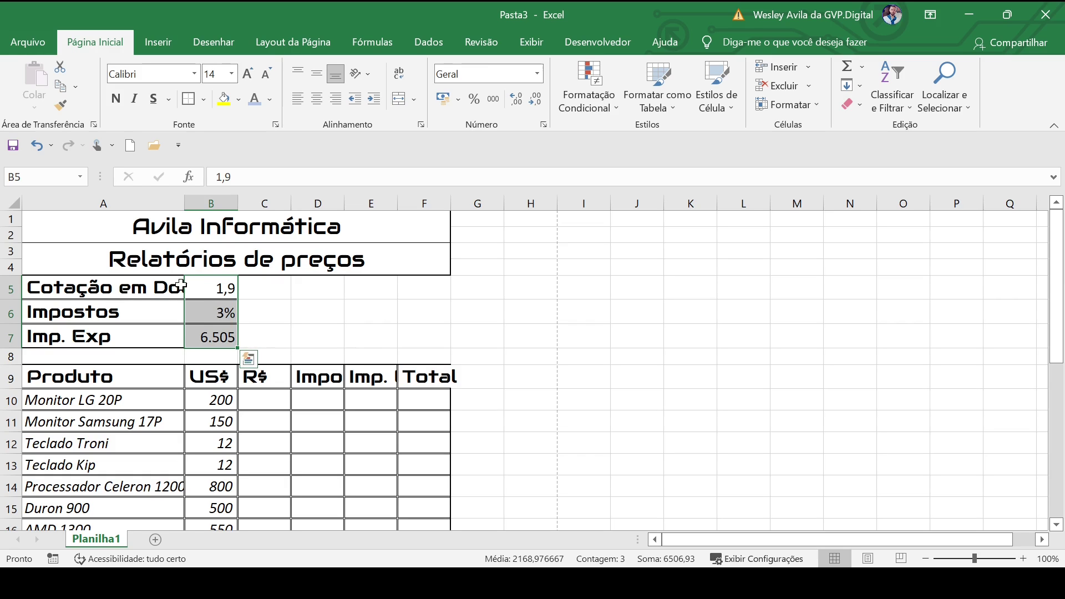
pyautogui.click(584, 340)
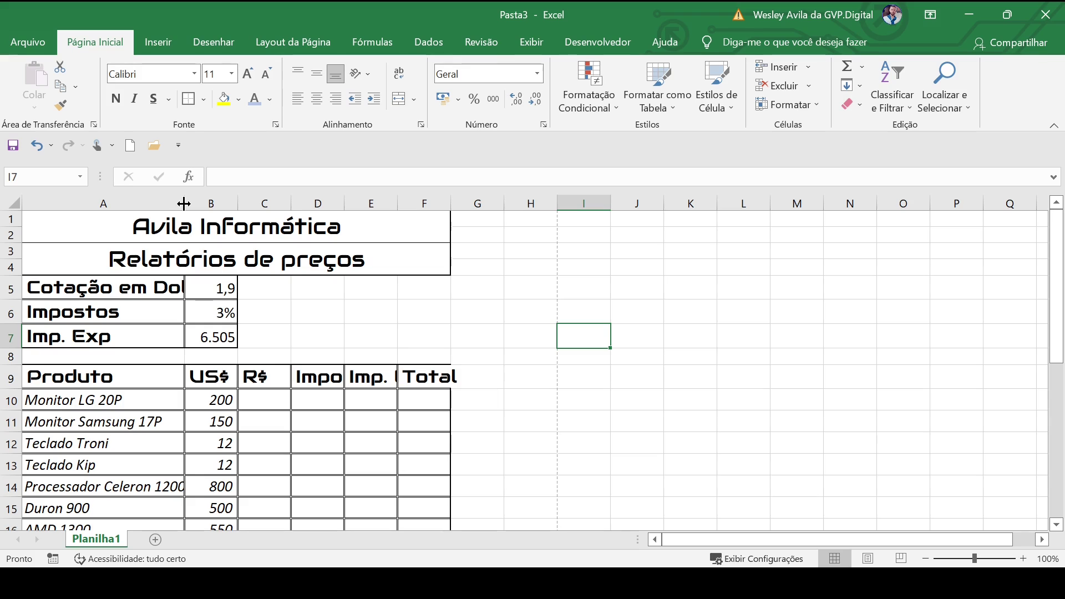
pyautogui.click(377, 338)
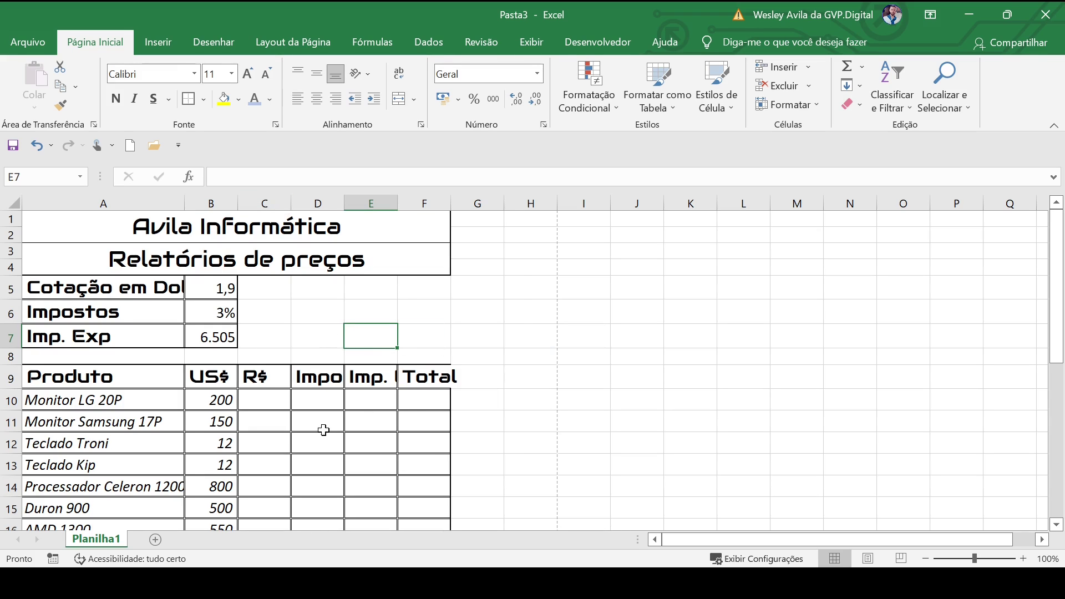
pyautogui.click(12, 203)
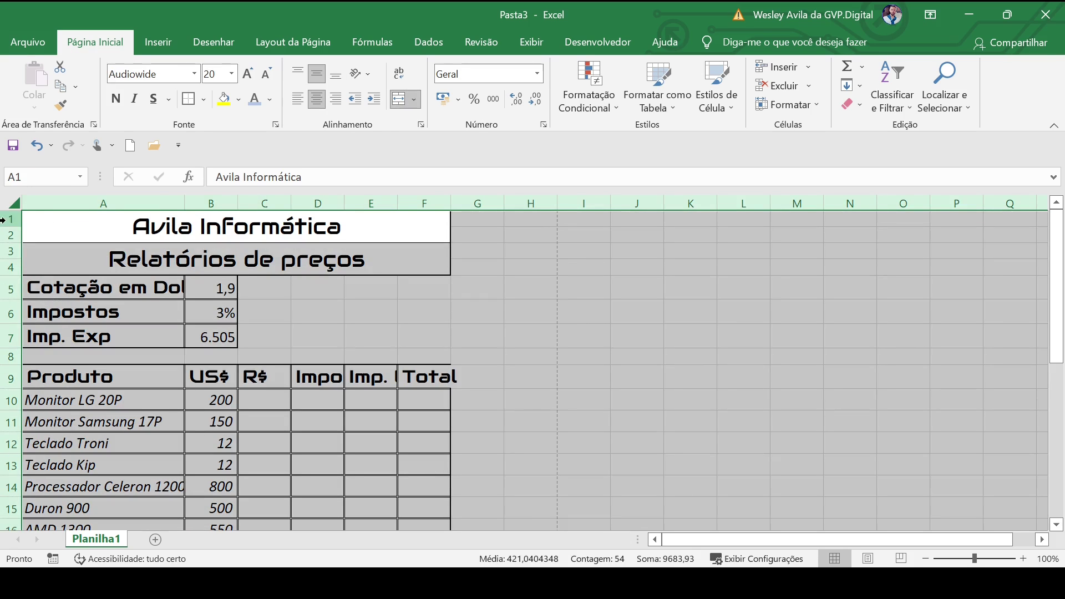
pyautogui.doubleClick(185, 202)
pyautogui.click(488, 316)
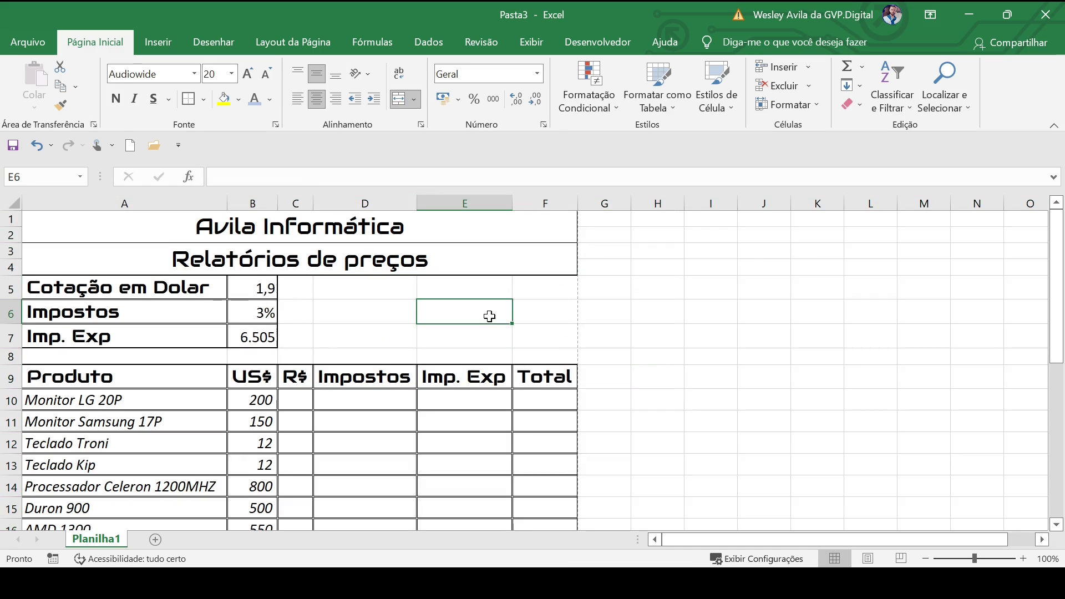
# - Color the Avila Informática title in the darkest theme blue and the Relatórios de preços title in the next lighter shade
pyautogui.scroll(-1, 489, 316)
pyautogui.scroll(1, 490, 316)
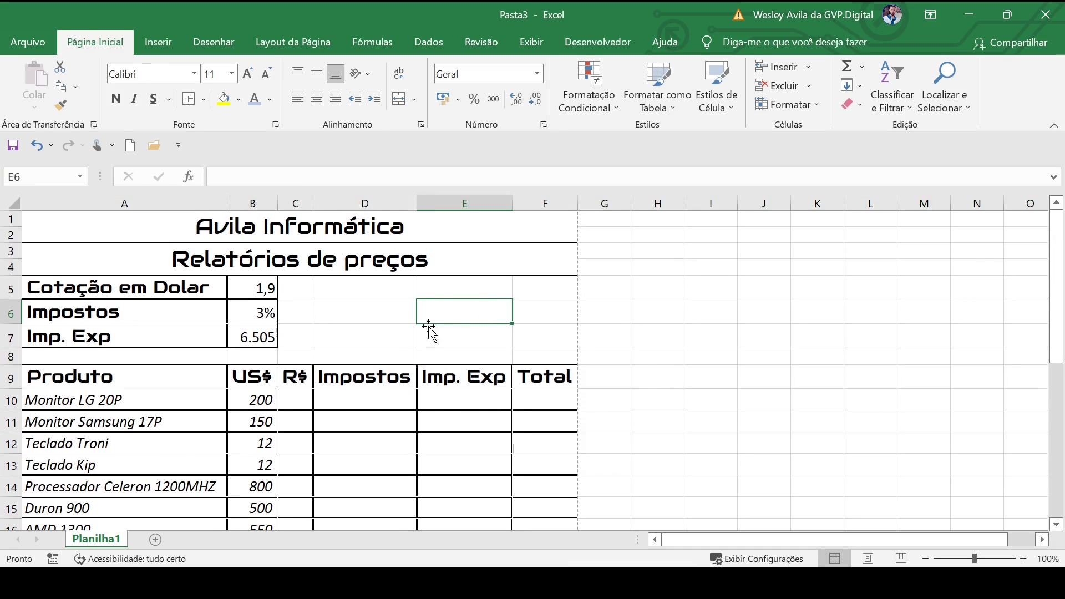
pyautogui.click(312, 235)
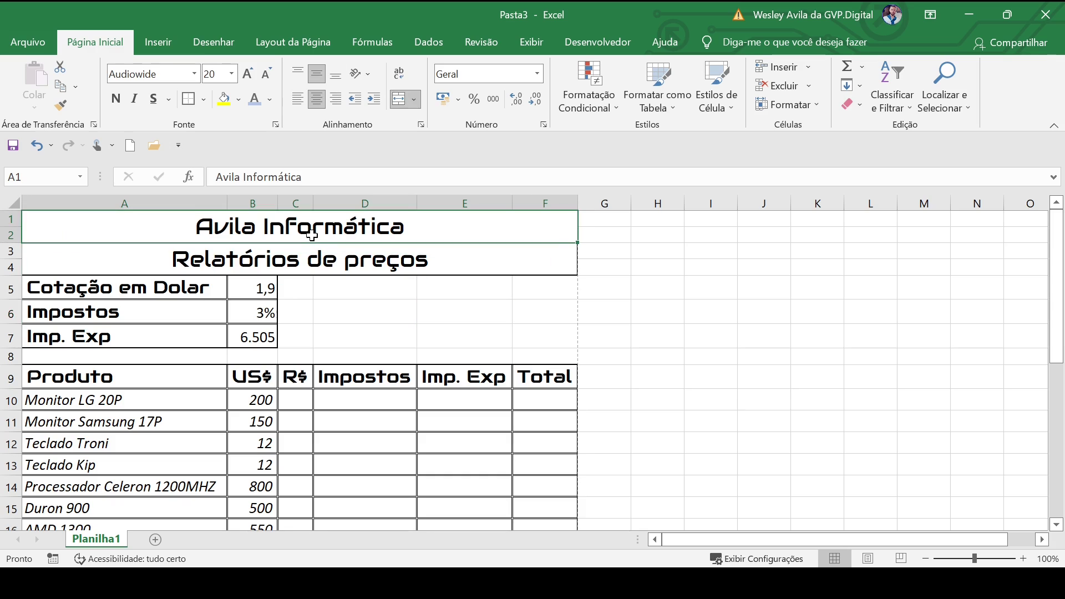
pyautogui.click(271, 98)
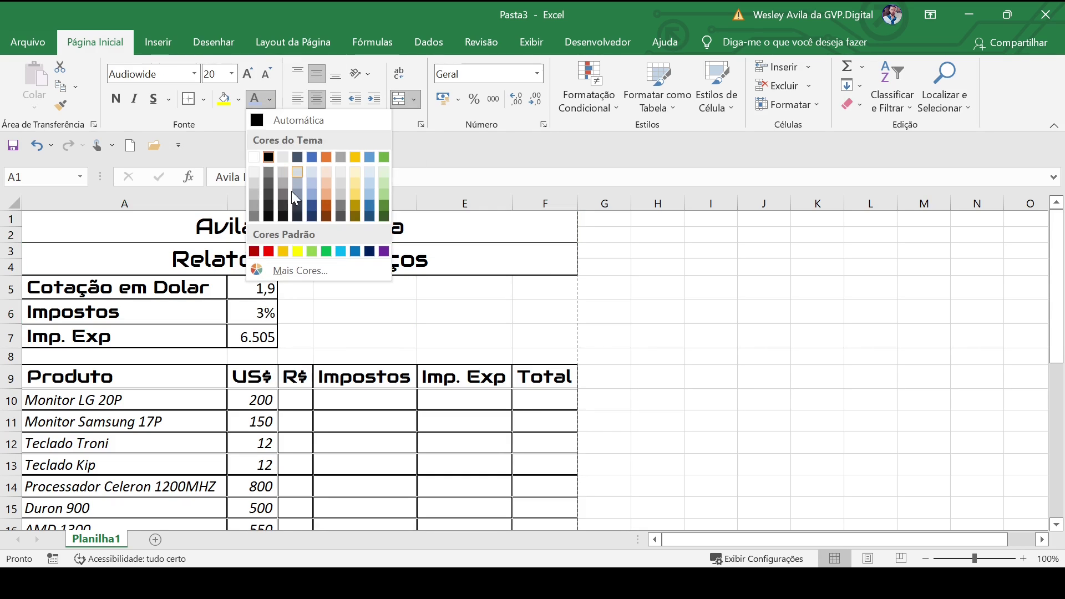
pyautogui.click(311, 215)
pyautogui.press('Down')
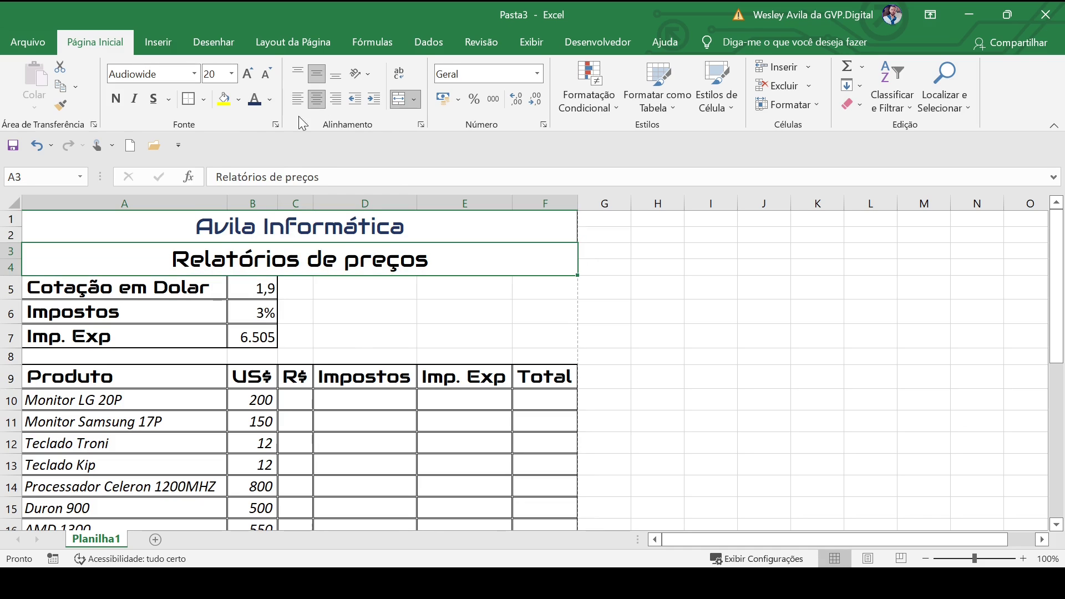
pyautogui.click(271, 98)
pyautogui.click(310, 208)
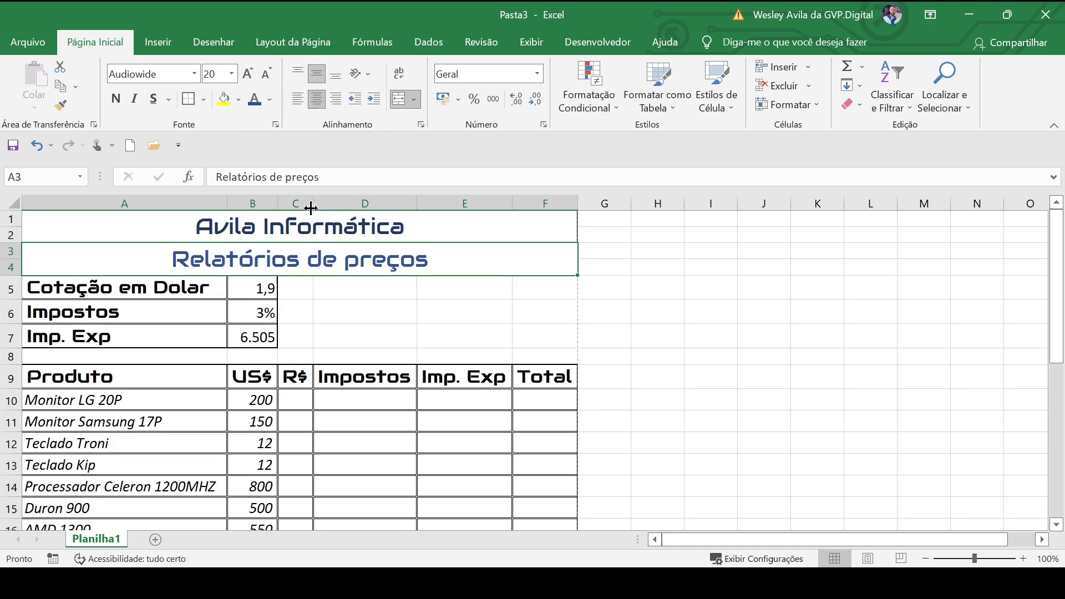
# - Color the labels in A5:A7 in a light shade of the theme blue
pyautogui.moveTo(131, 297); pyautogui.dragTo(123, 335)
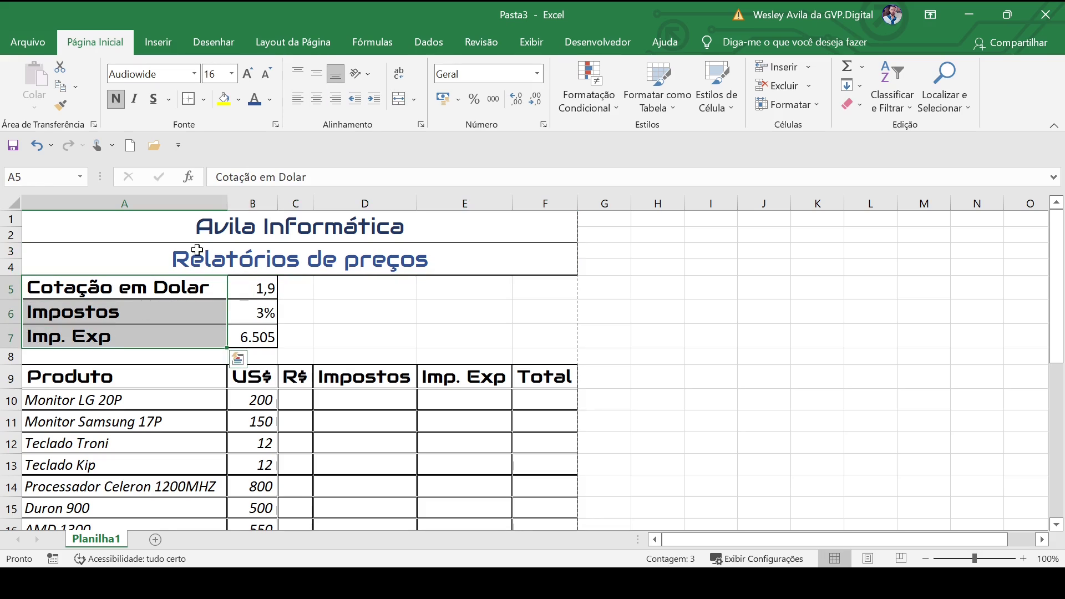
pyautogui.click(270, 99)
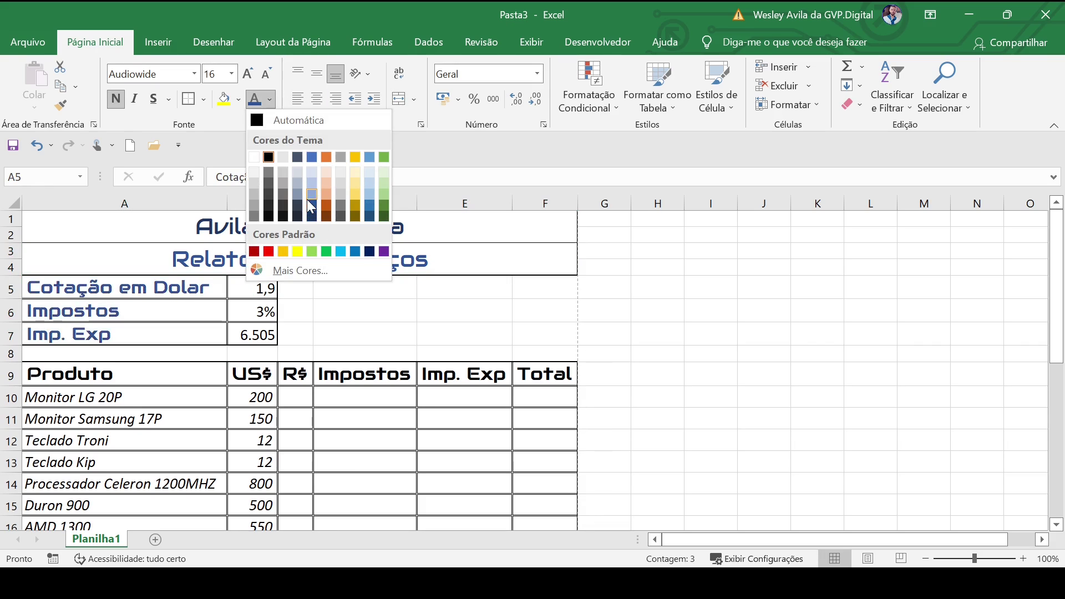
pyautogui.click(311, 196)
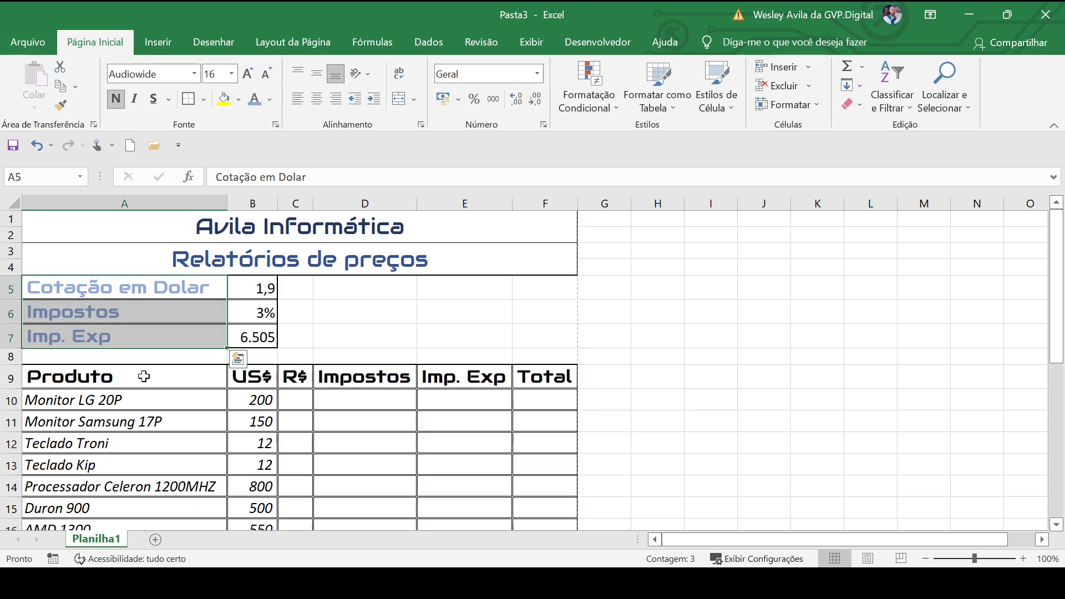
# - Color the table headers in A9:F9 in a theme blue one shade lighter than the labels in A5:A7
pyautogui.moveTo(143, 373); pyautogui.dragTo(532, 383)
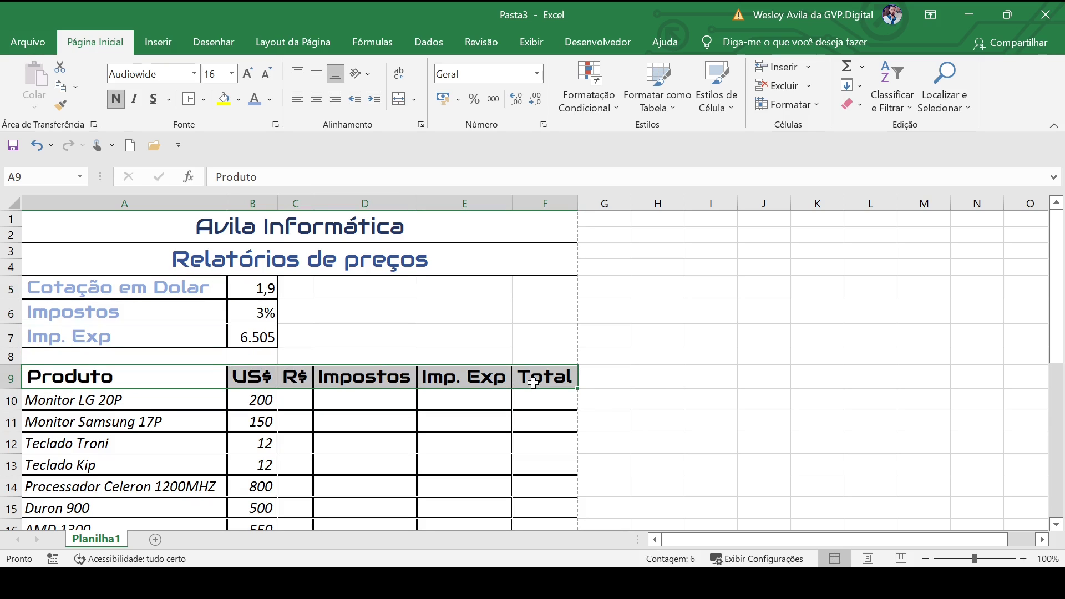
pyautogui.click(261, 101)
pyautogui.click(270, 102)
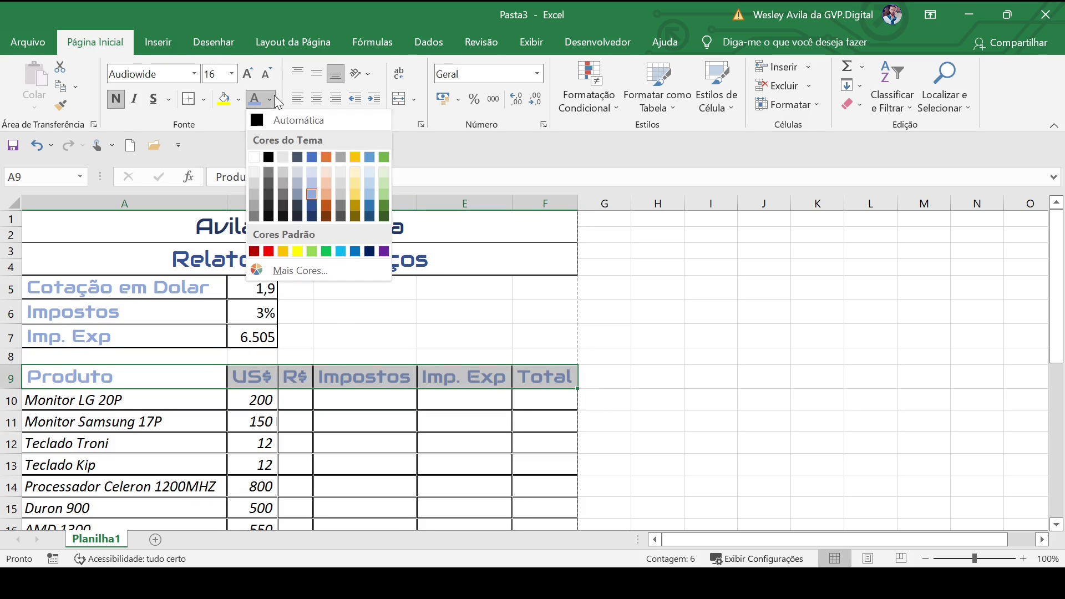
pyautogui.click(313, 183)
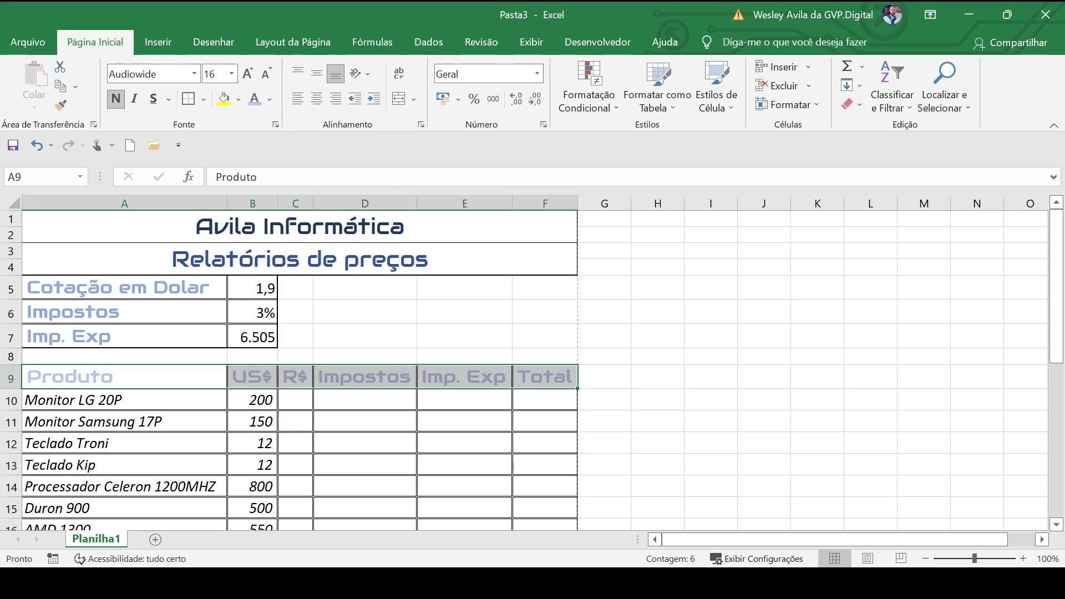
pyautogui.click(500, 341)
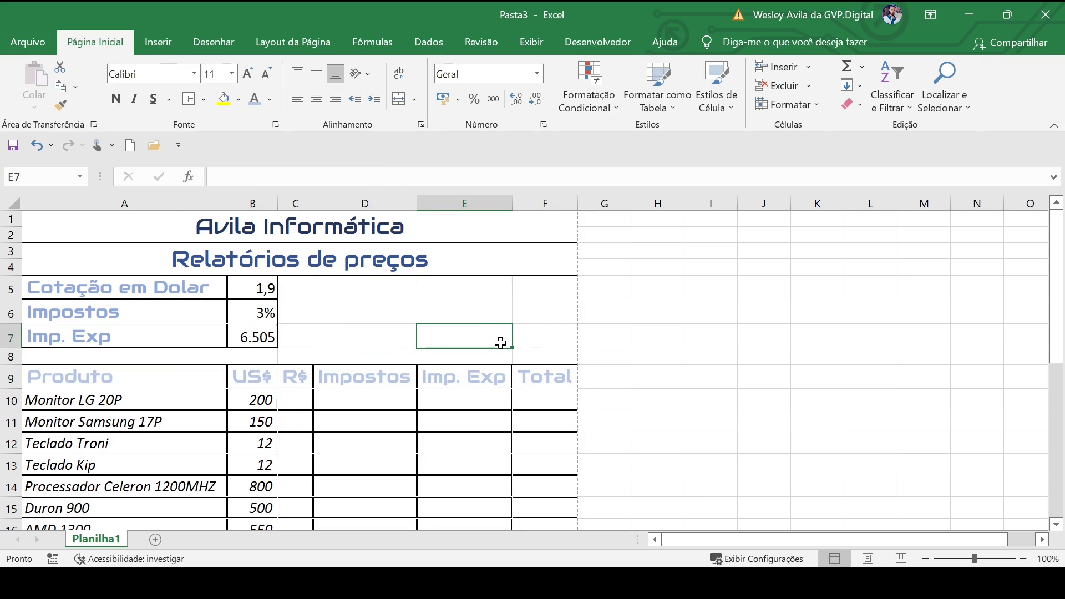
# - Select the US$ prices of all products in B10:B29
pyautogui.scroll(-2, 500, 342)
pyautogui.scroll(1, 496, 339)
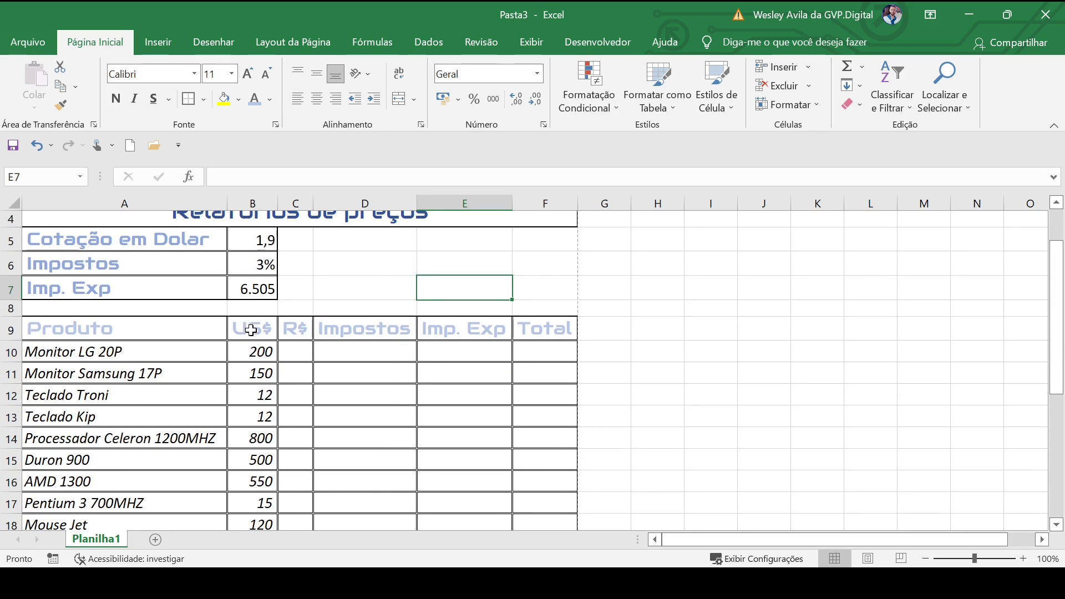
pyautogui.scroll(-1, 251, 330)
pyautogui.click(259, 284)
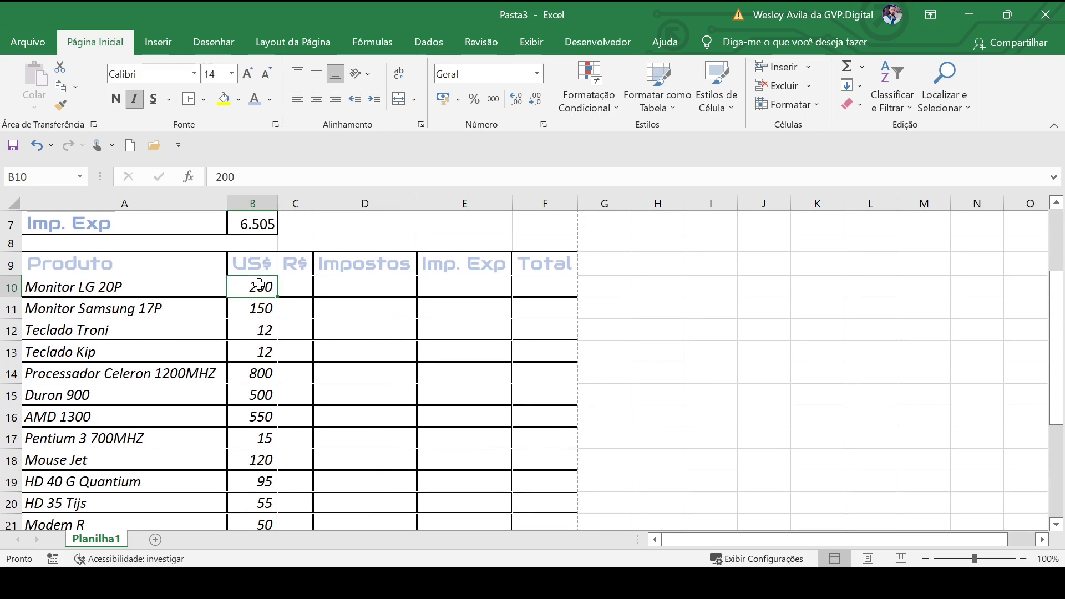
pyautogui.click(343, 315)
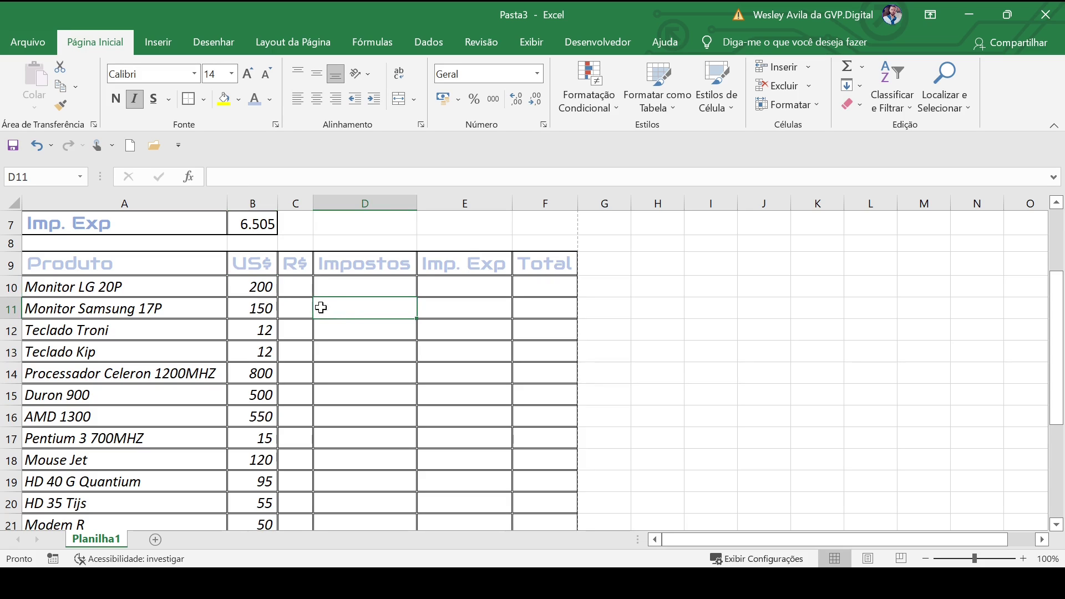
pyautogui.click(243, 287)
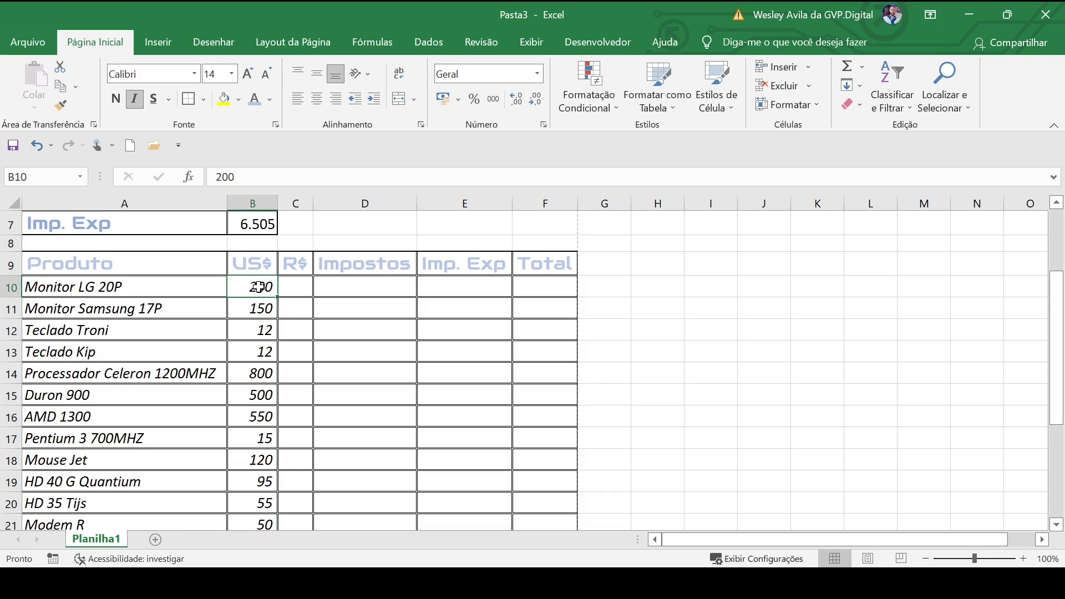
pyautogui.scroll(-6, 259, 286)
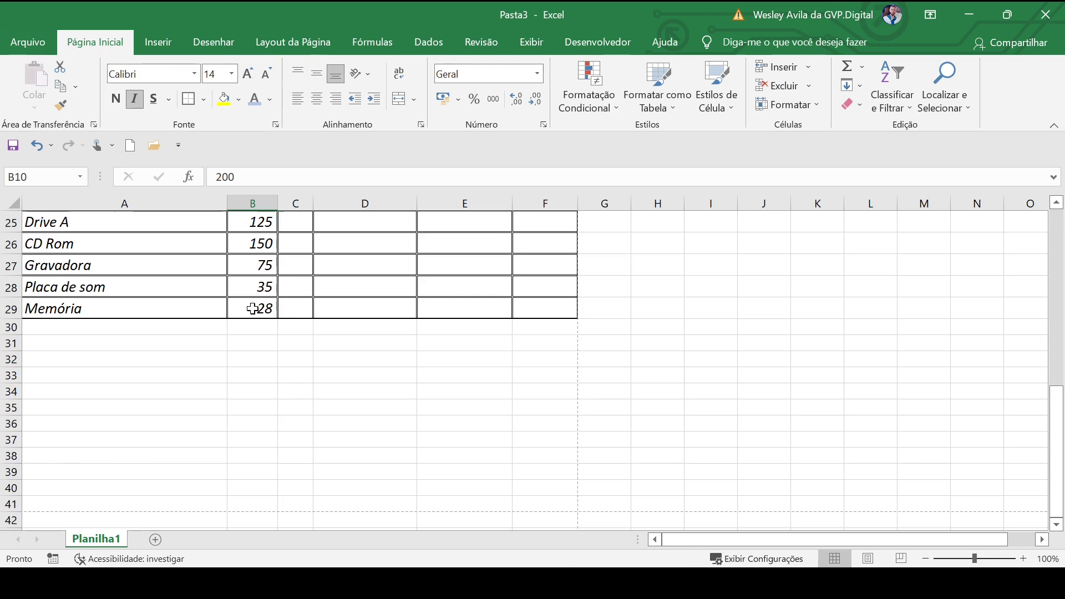
pyautogui.keyDown('shift'); pyautogui.click(253, 308); pyautogui.keyUp('shift')
pyautogui.scroll(6, 366, 384)
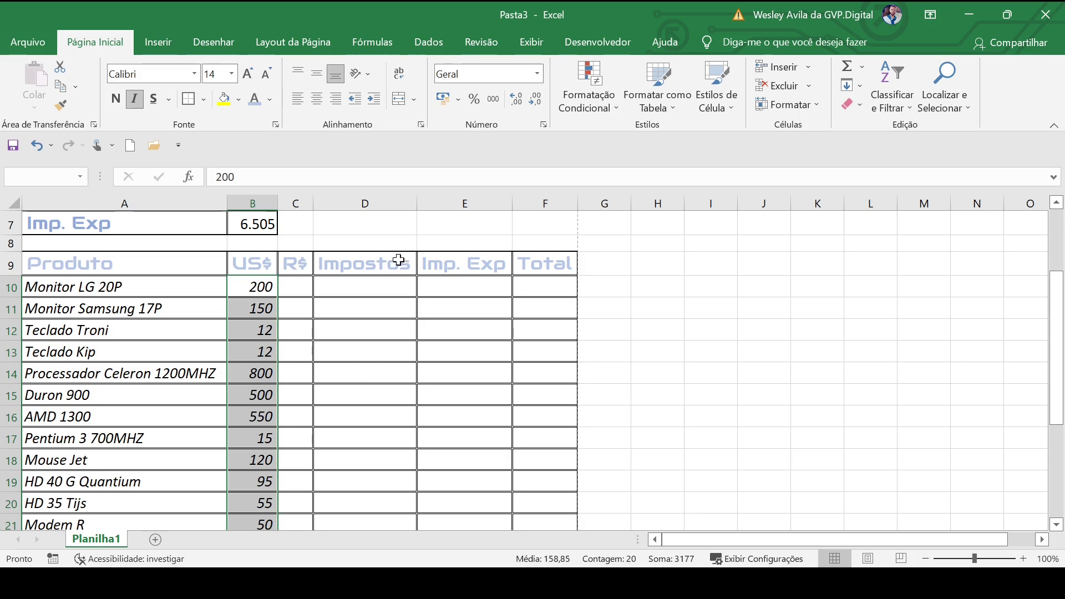
pyautogui.click(459, 100)
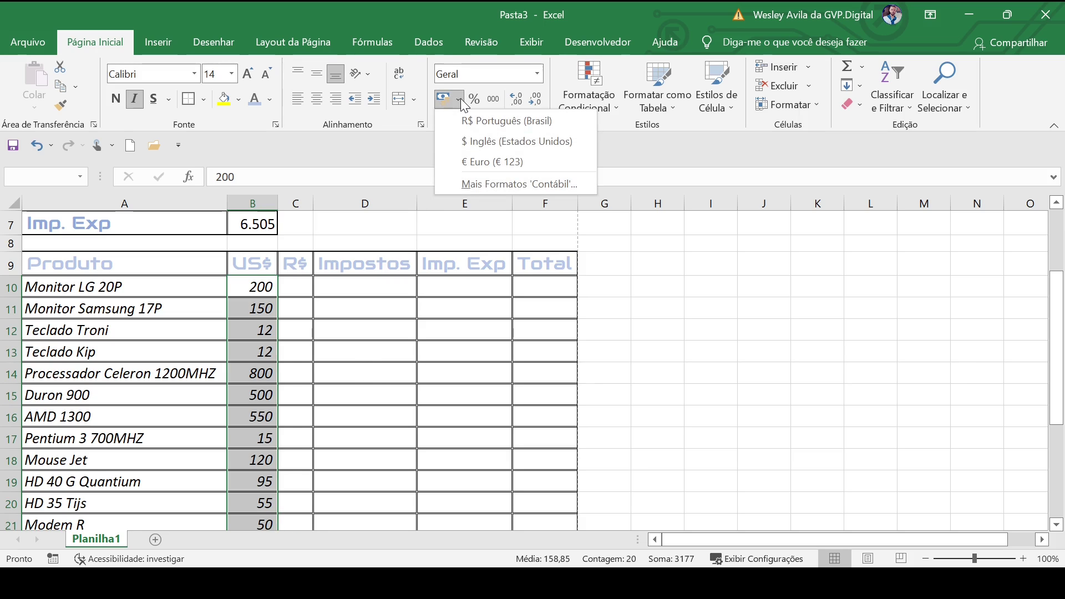
pyautogui.click(405, 124)
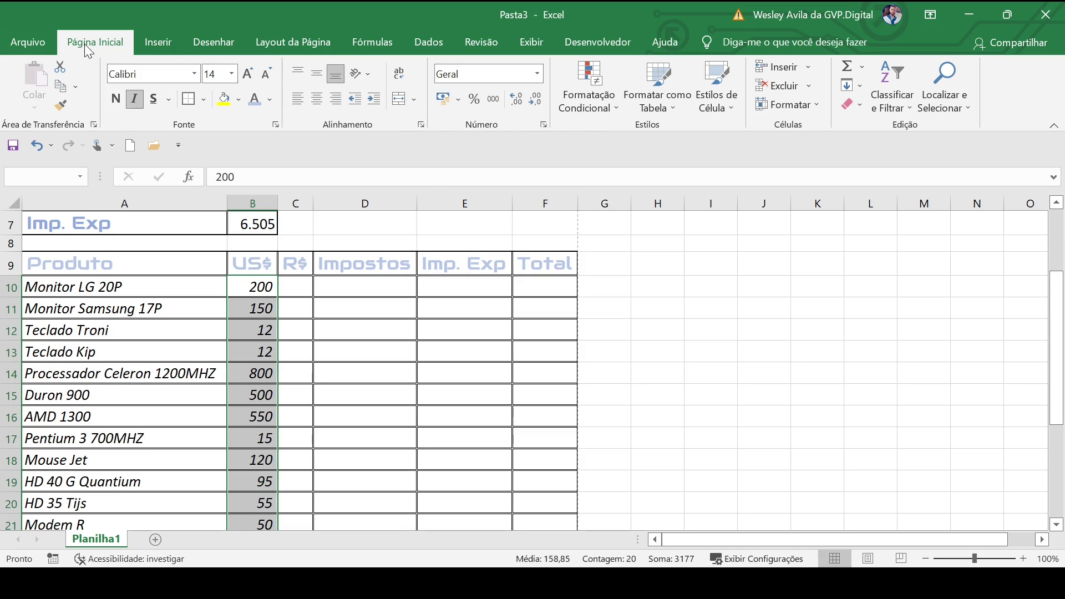
pyautogui.click(457, 103)
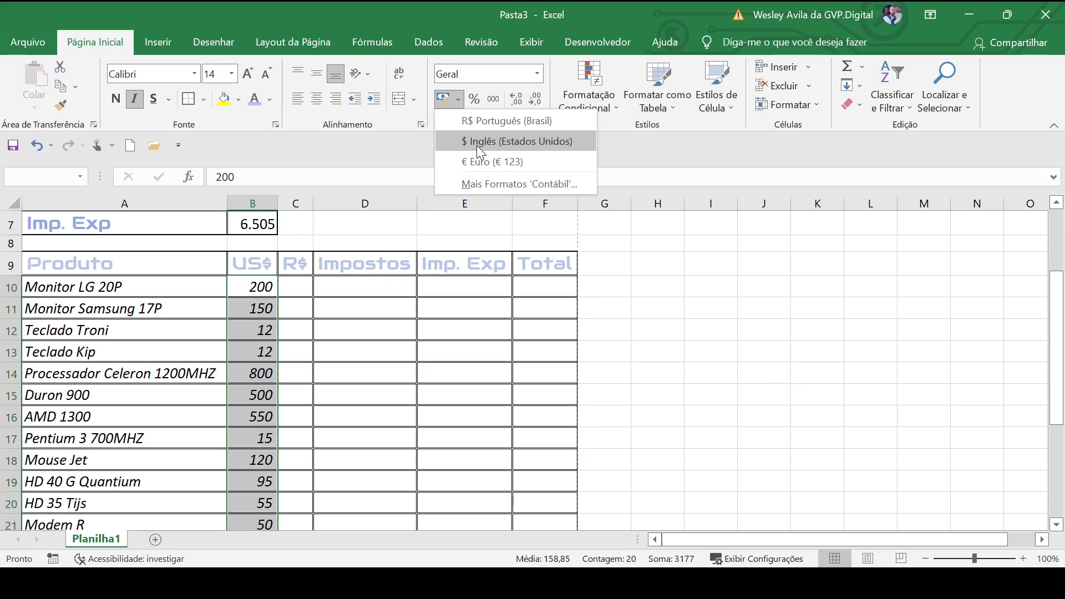
pyautogui.click(467, 182)
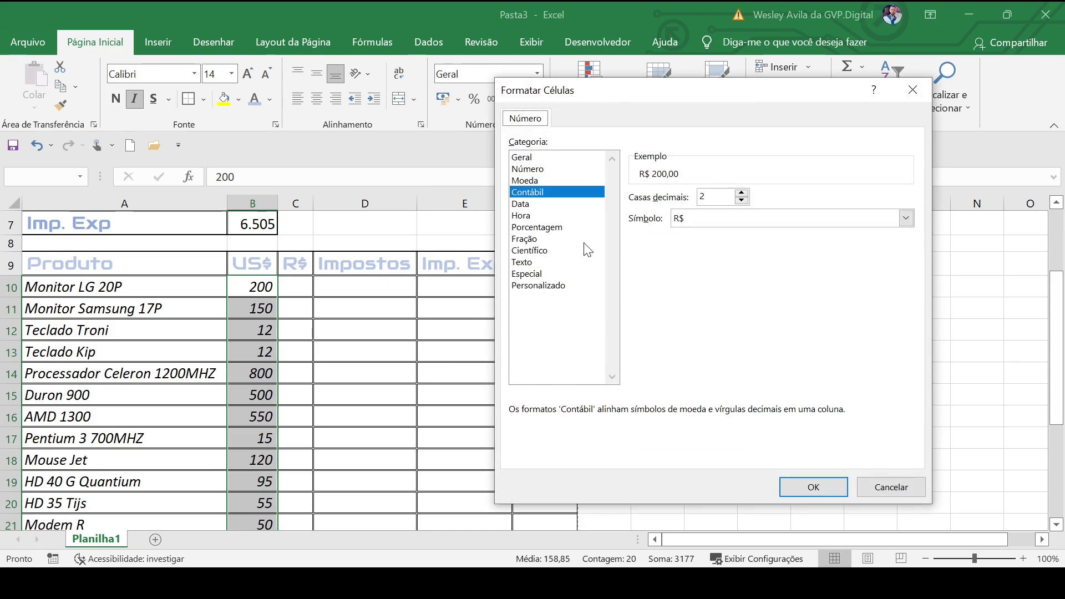
pyautogui.click(742, 218)
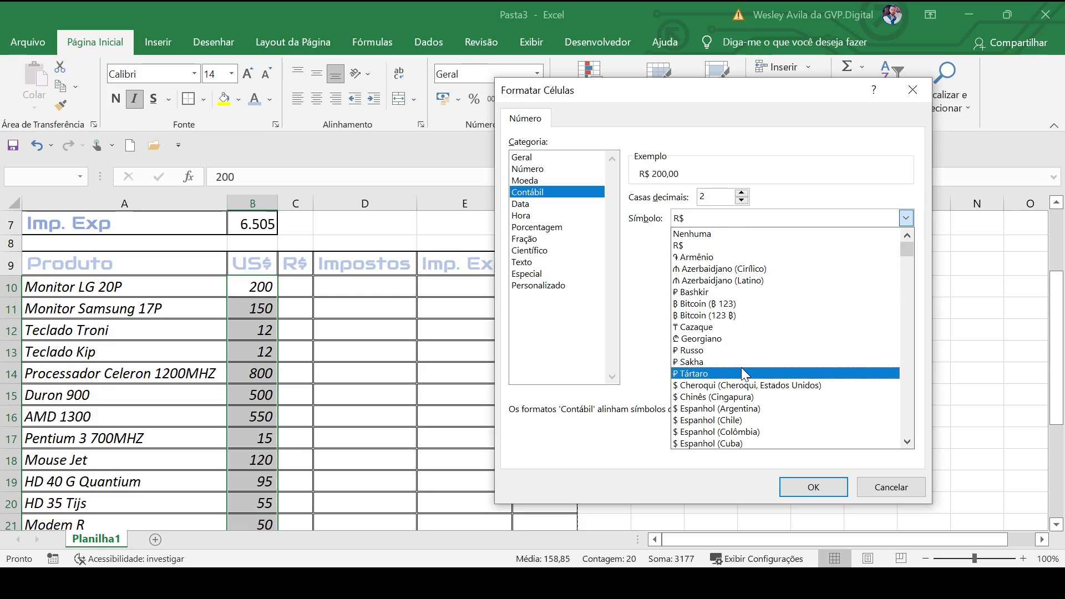
pyautogui.scroll(-1, 742, 421)
pyautogui.scroll(-2, 742, 422)
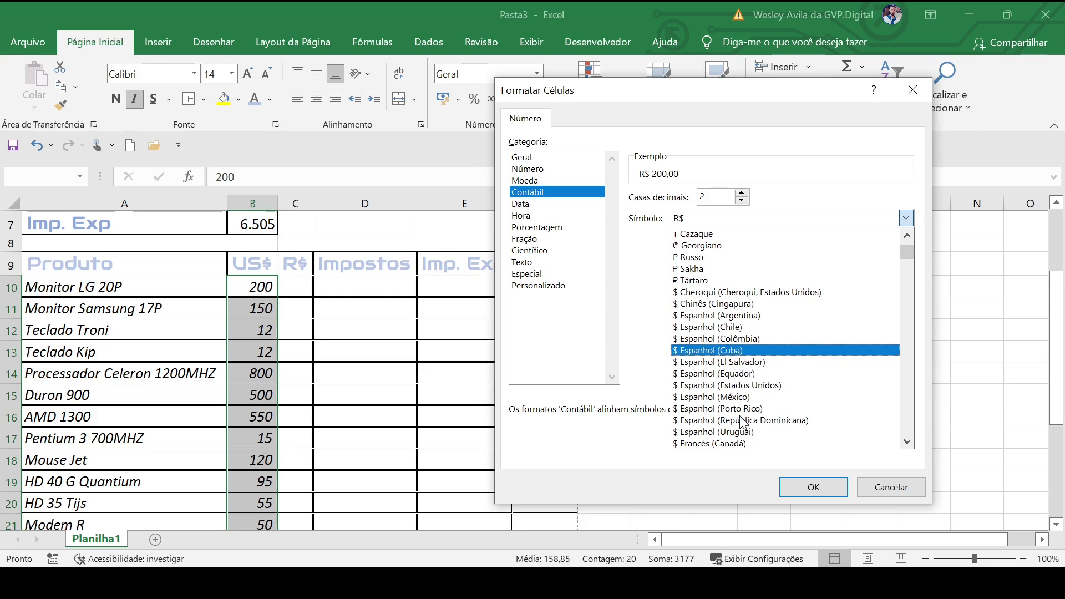
pyautogui.click(890, 488)
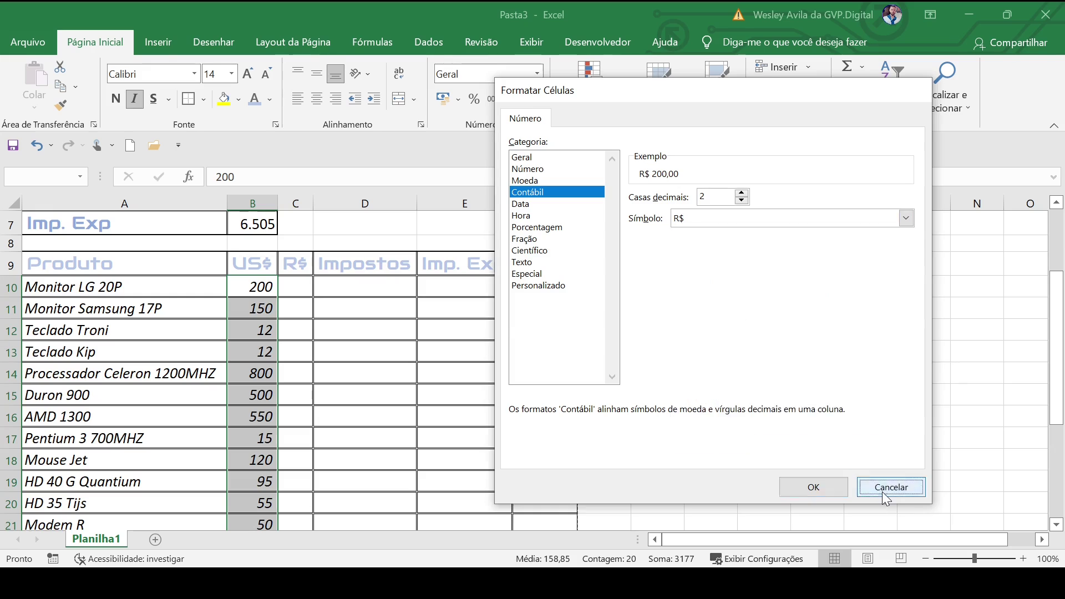
pyautogui.click(887, 486)
# - Apply the $ Inglês (Estados Unidos) accounting format to the selected US$ prices
pyautogui.click(458, 102)
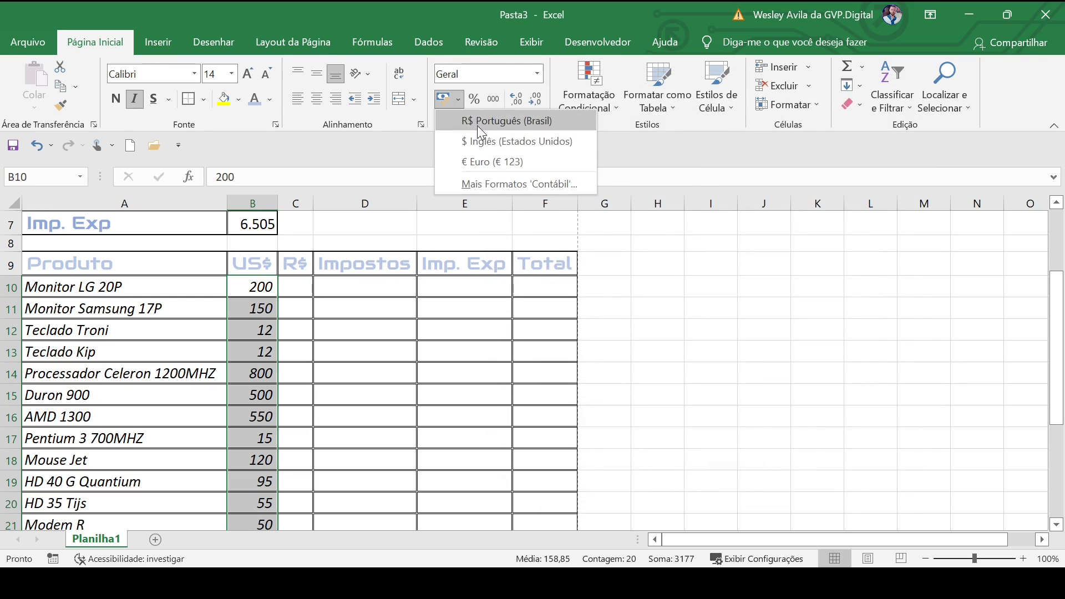
pyautogui.click(491, 145)
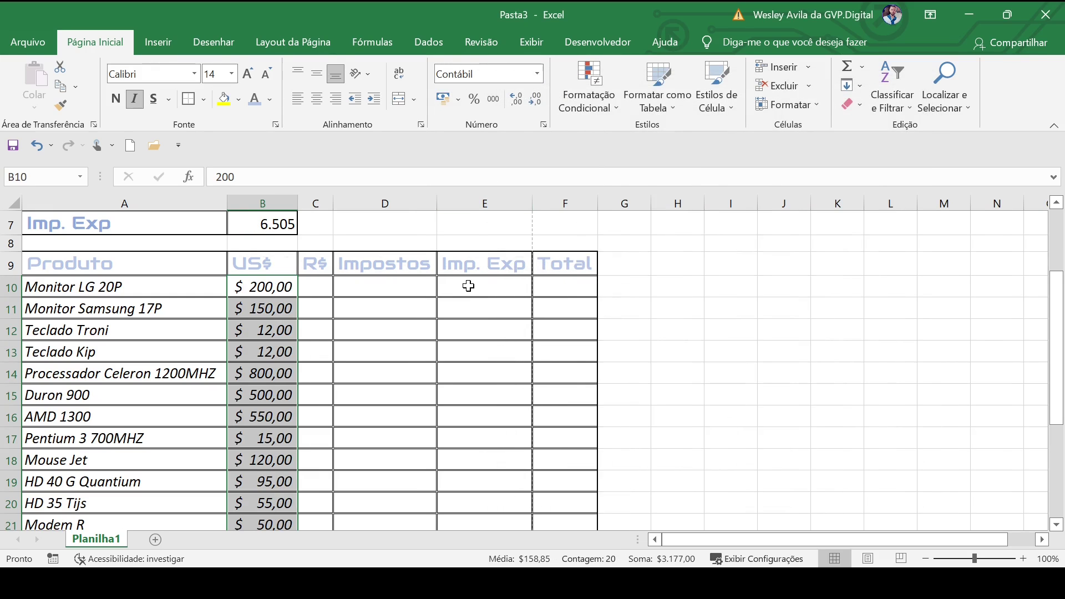
# - Apply the R$ Português (Brasil) accounting format to the R$ column cells C10:C29
pyautogui.click(308, 287)
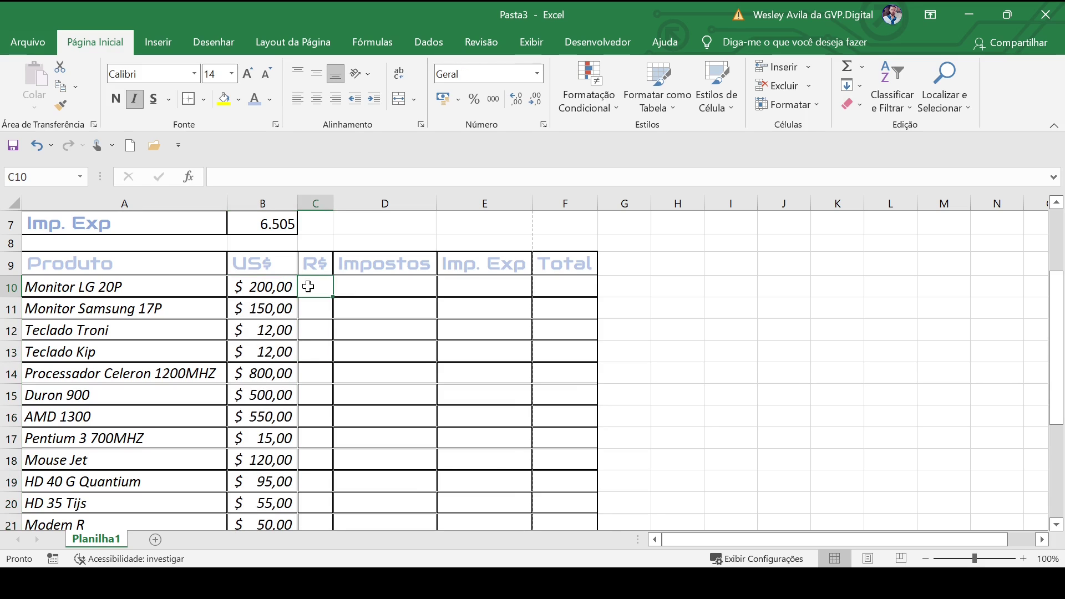
pyautogui.scroll(-6, 308, 287)
pyautogui.moveTo(309, 287); pyautogui.dragTo(314, 313)
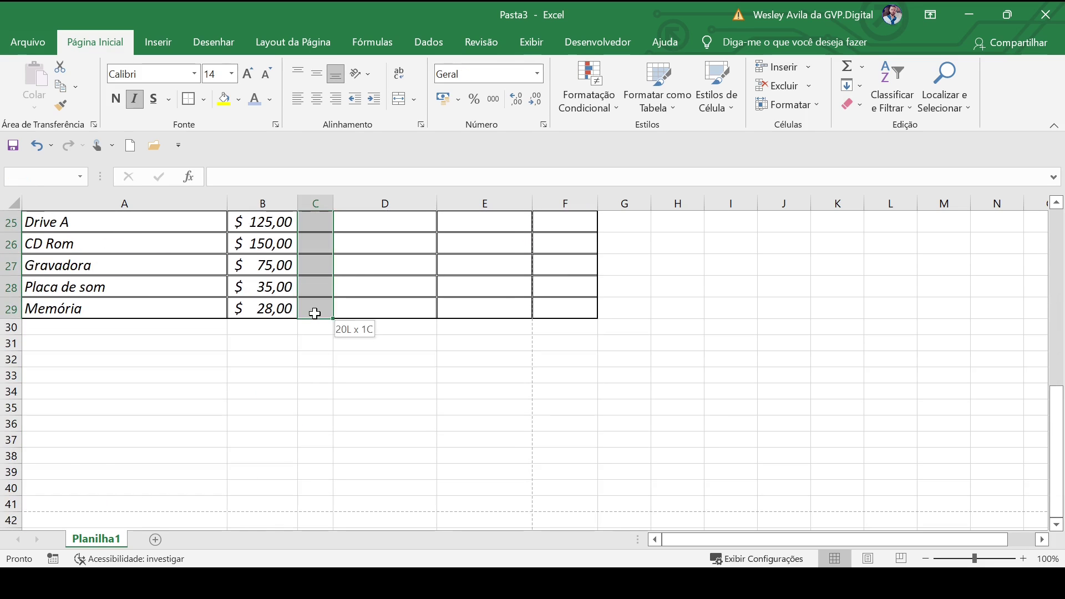
pyautogui.scroll(8, 340, 314)
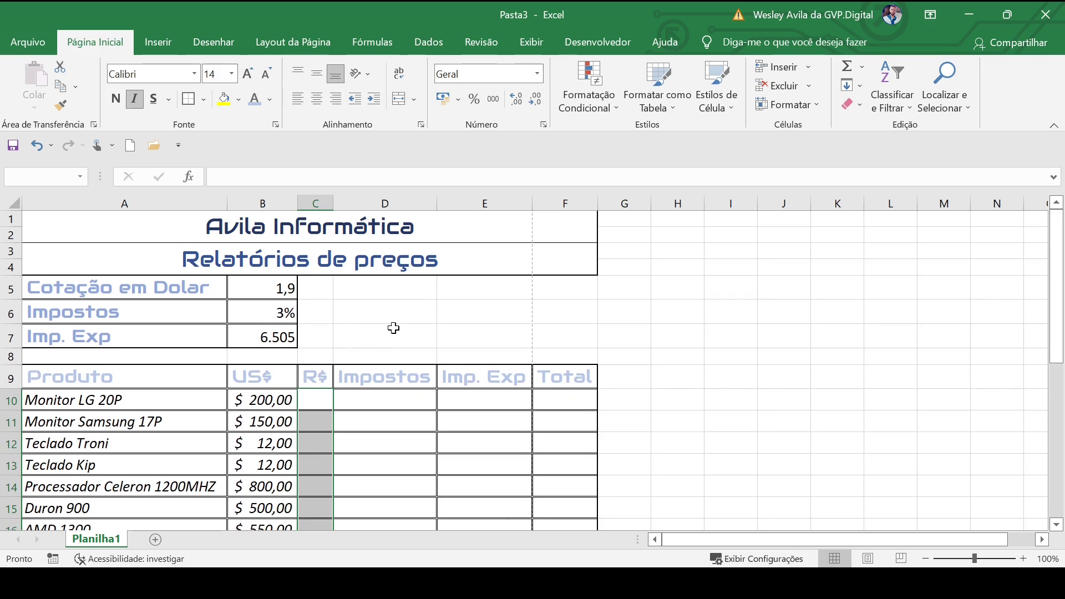
pyautogui.click(458, 99)
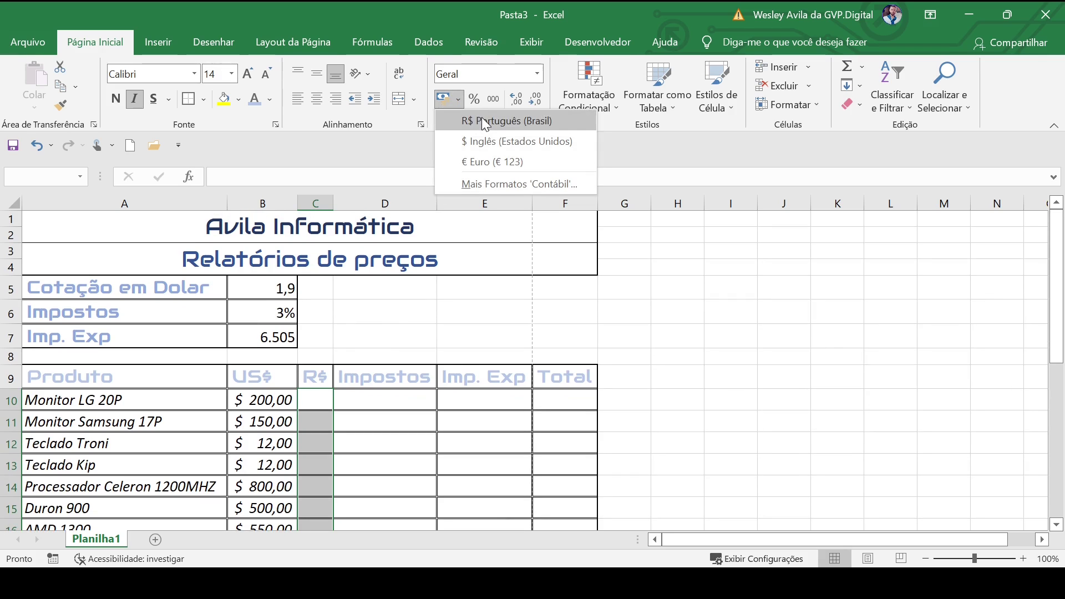
pyautogui.click(483, 121)
# - Review the remaining table columns and the number formats of the rate values in B5:B7
pyautogui.click(388, 405)
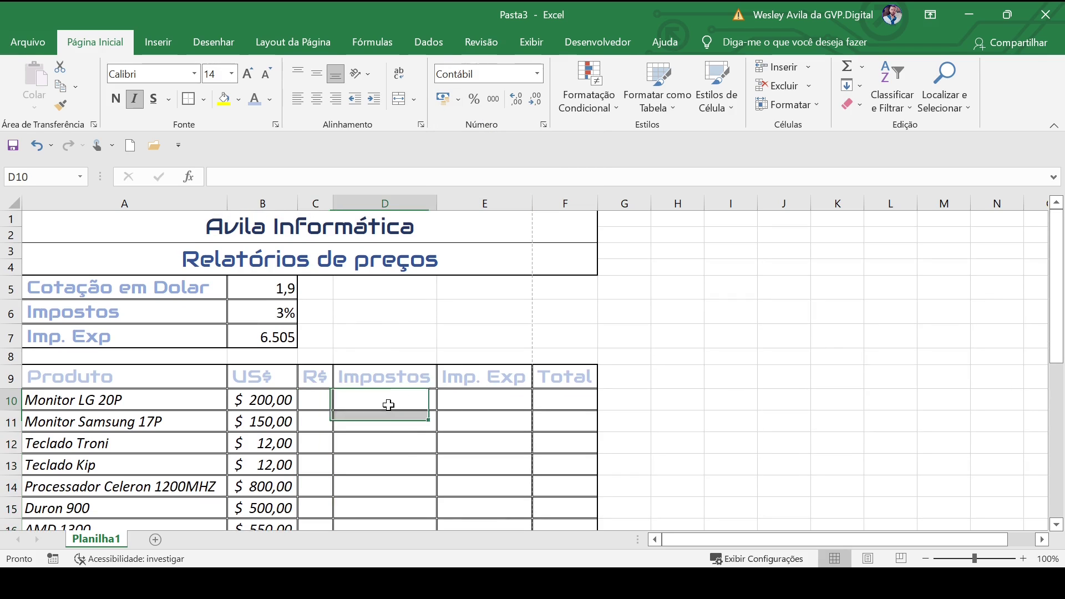
pyautogui.scroll(-7, 391, 405)
pyautogui.scroll(6, 392, 404)
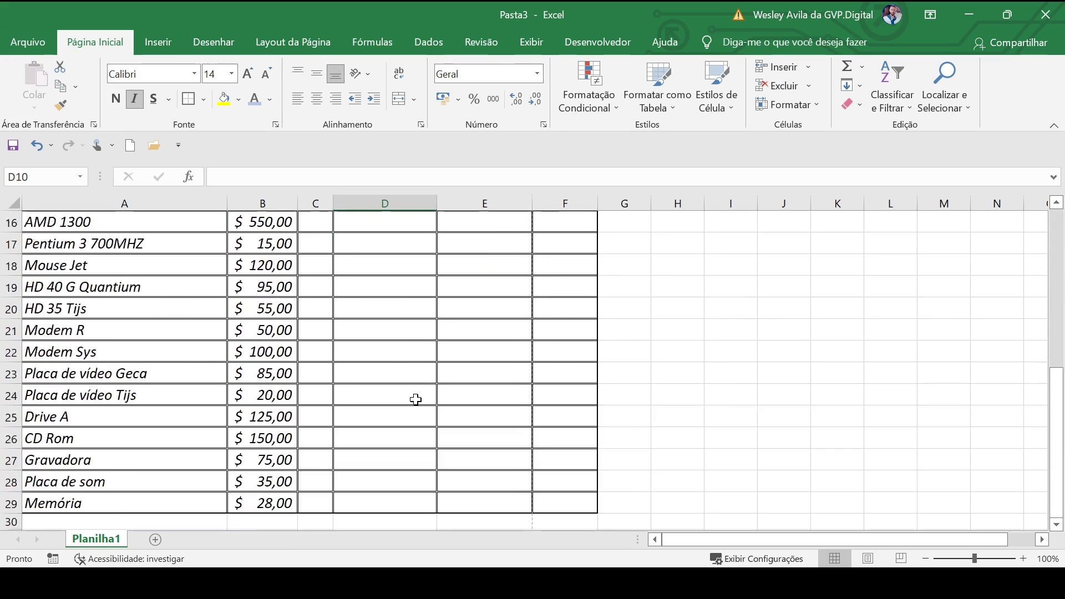
pyautogui.click(395, 282)
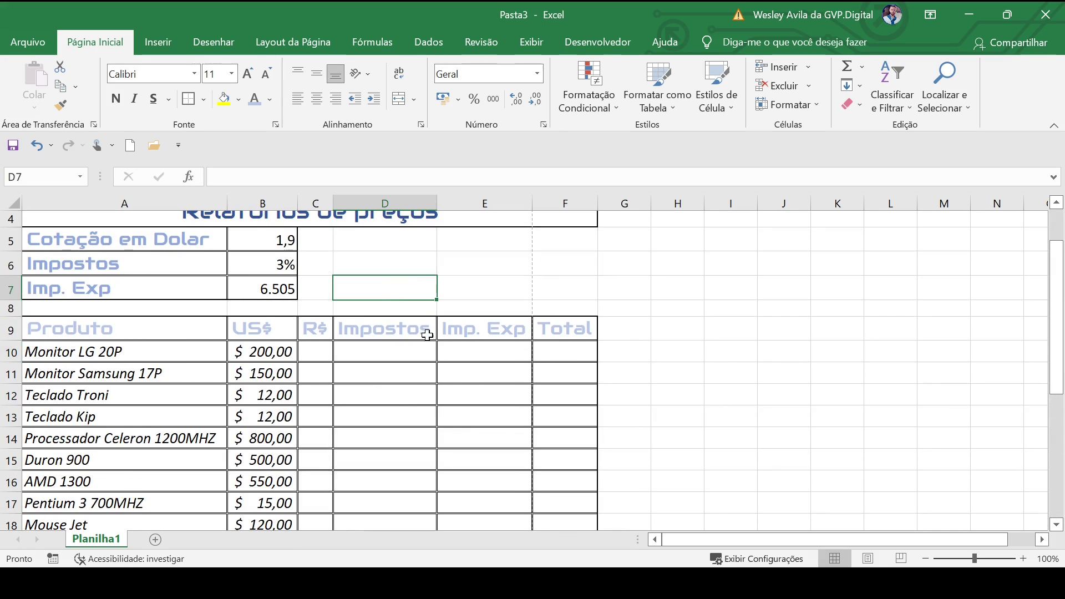
pyautogui.scroll(1, 428, 335)
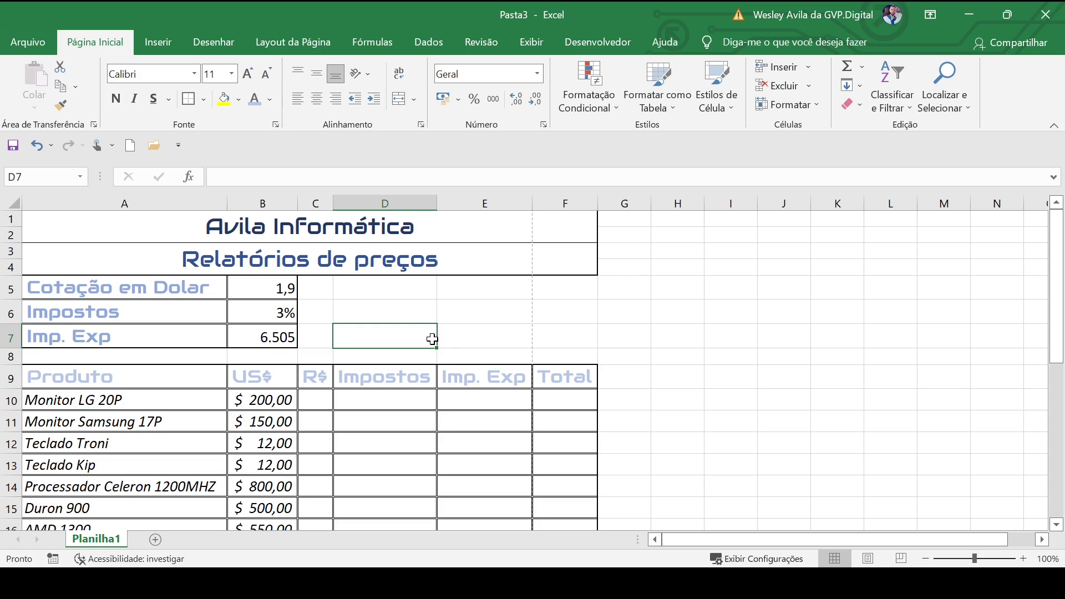
pyautogui.moveTo(289, 292); pyautogui.dragTo(258, 333)
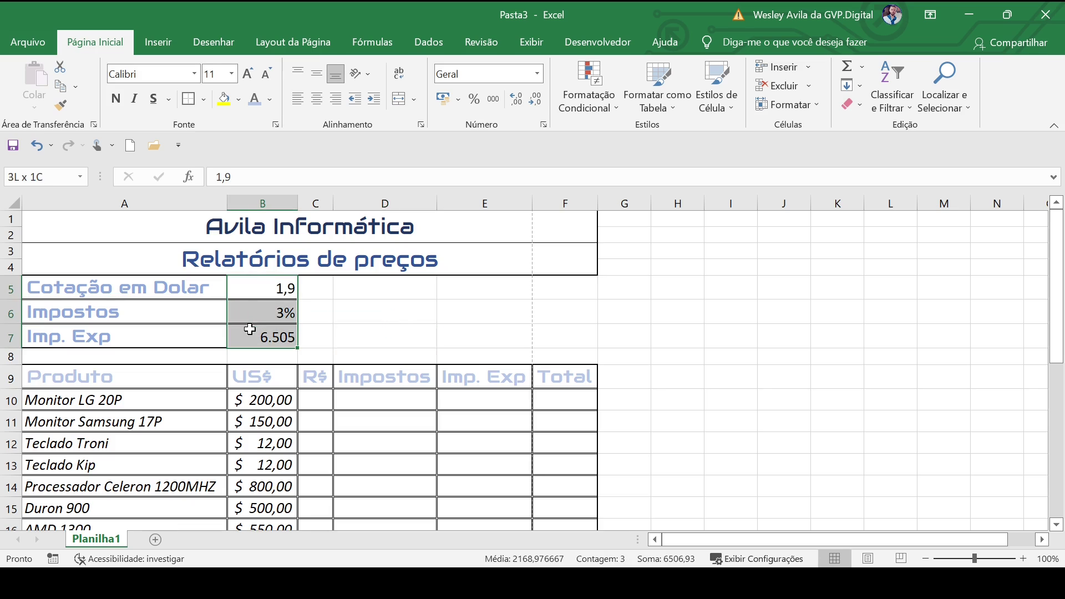
pyautogui.click(411, 333)
pyautogui.click(283, 288)
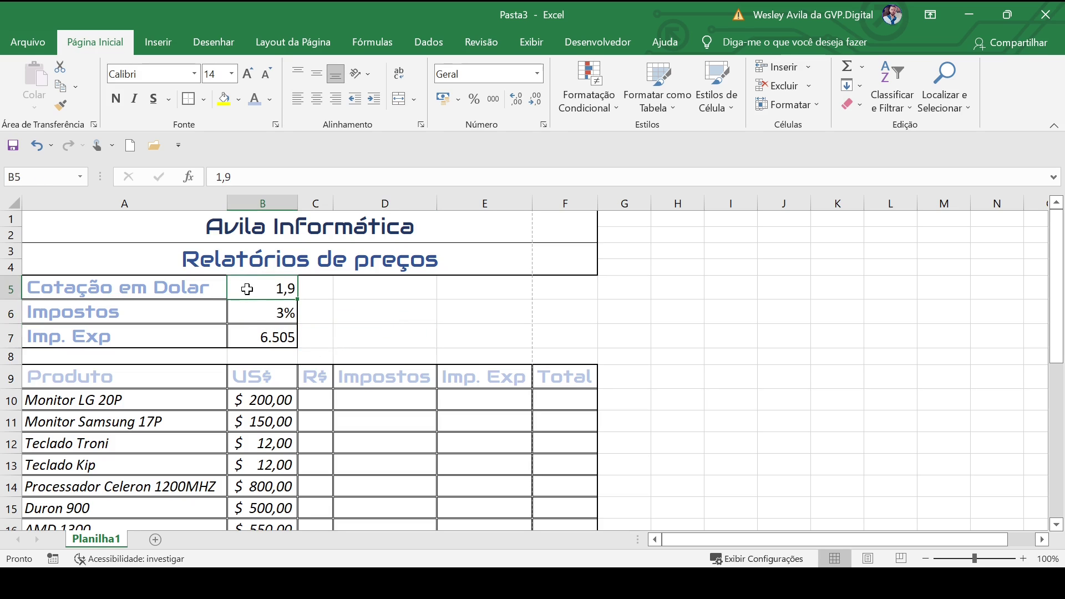
pyautogui.click(255, 312)
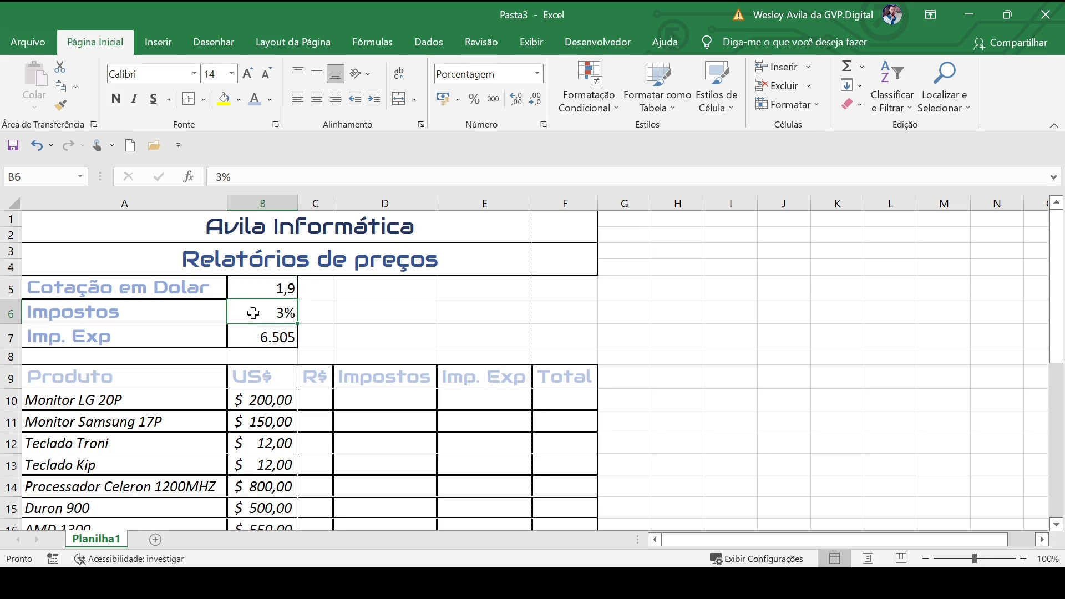
pyautogui.click(250, 336)
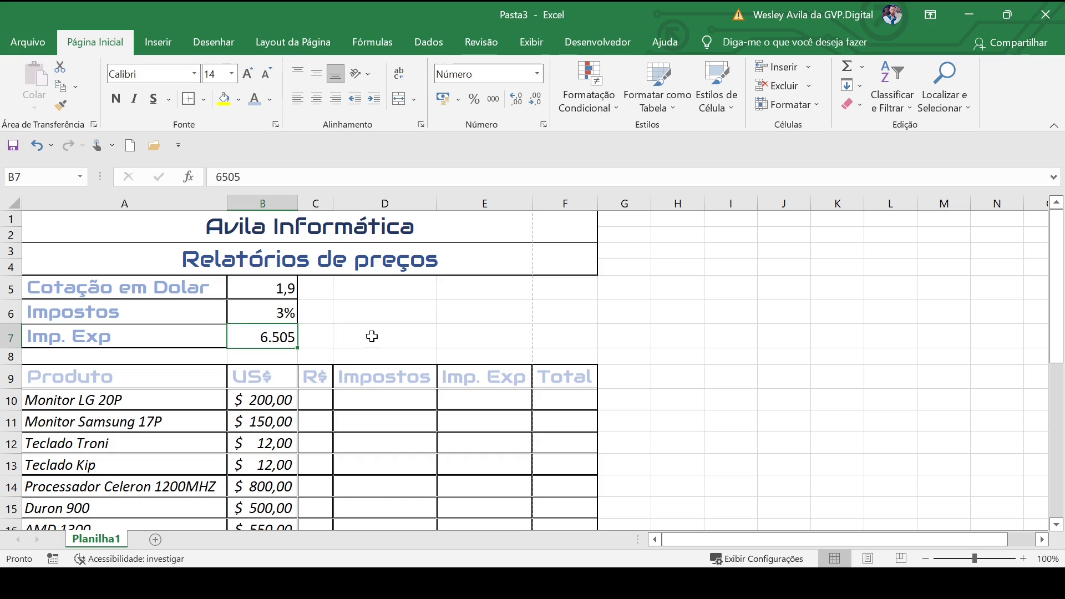
pyautogui.click(372, 336)
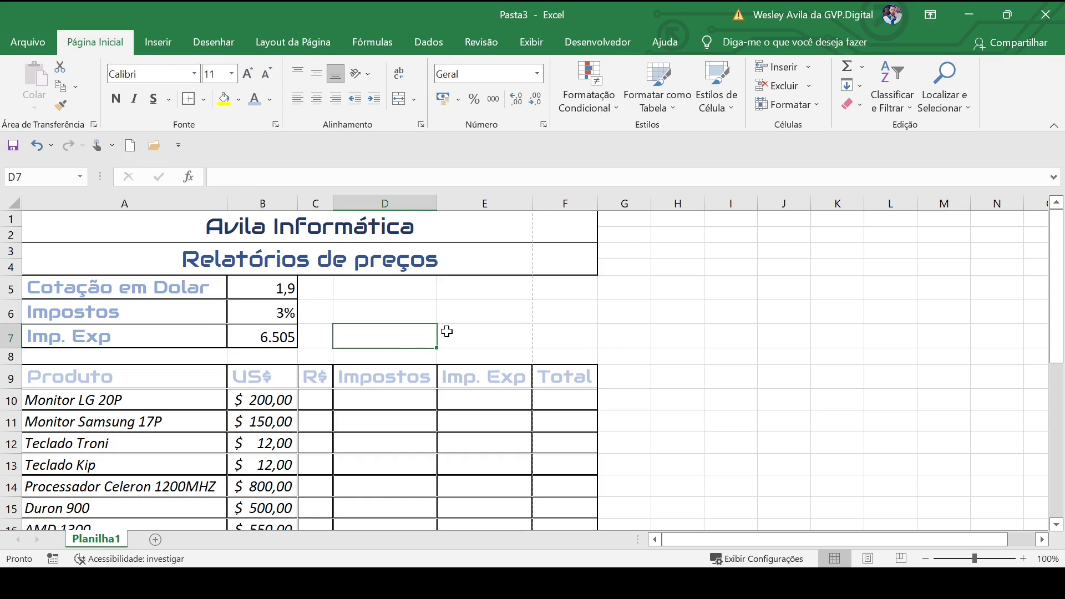
# - Apply the R$ Português (Brasil) accounting format to the Cotação em Dolar value in B5
pyautogui.click(264, 292)
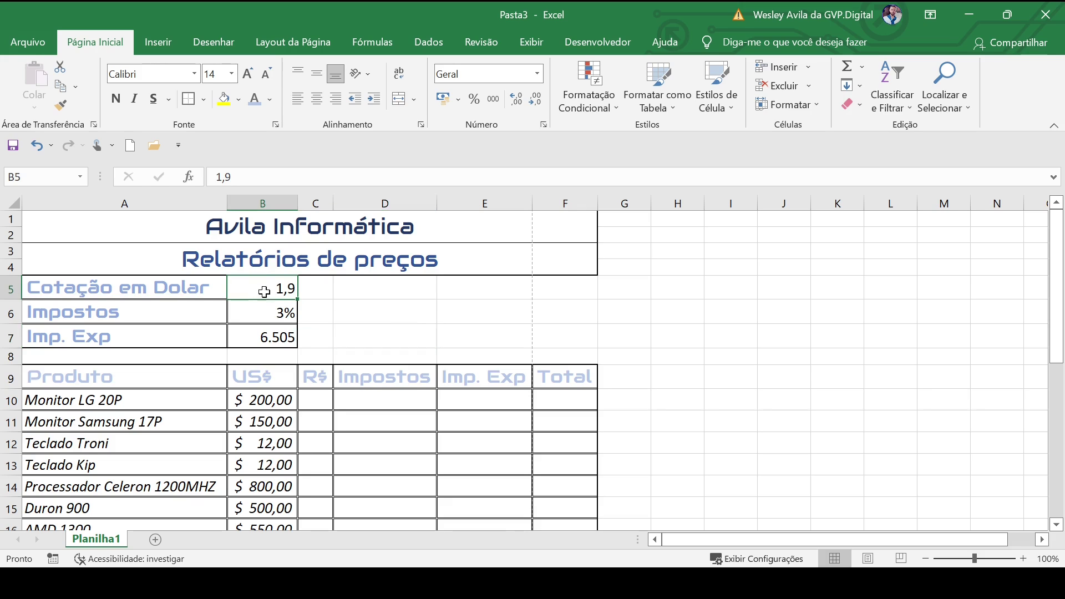
pyautogui.click(458, 100)
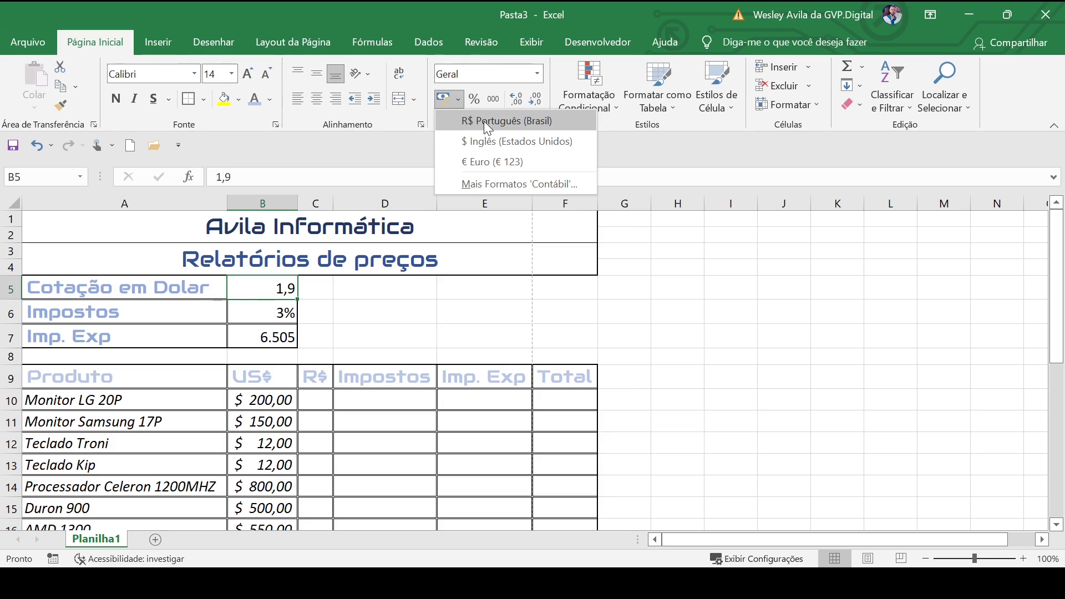
pyautogui.click(483, 121)
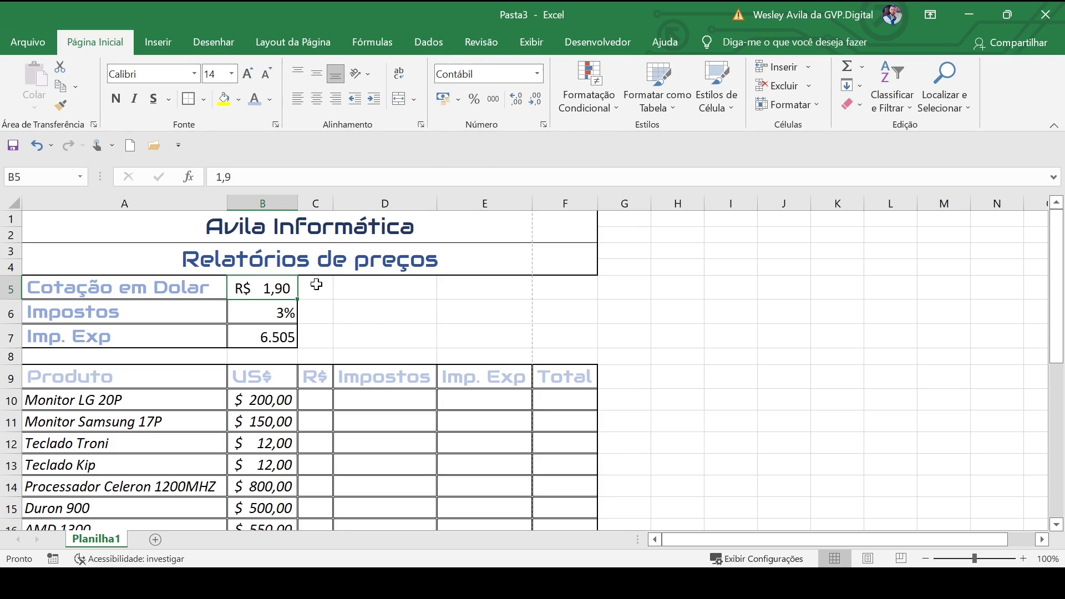
# - Enter the formula =B10*$B$5 in C10 to convert the first product's dollar price to reais
pyautogui.scroll(-1, 466, 337)
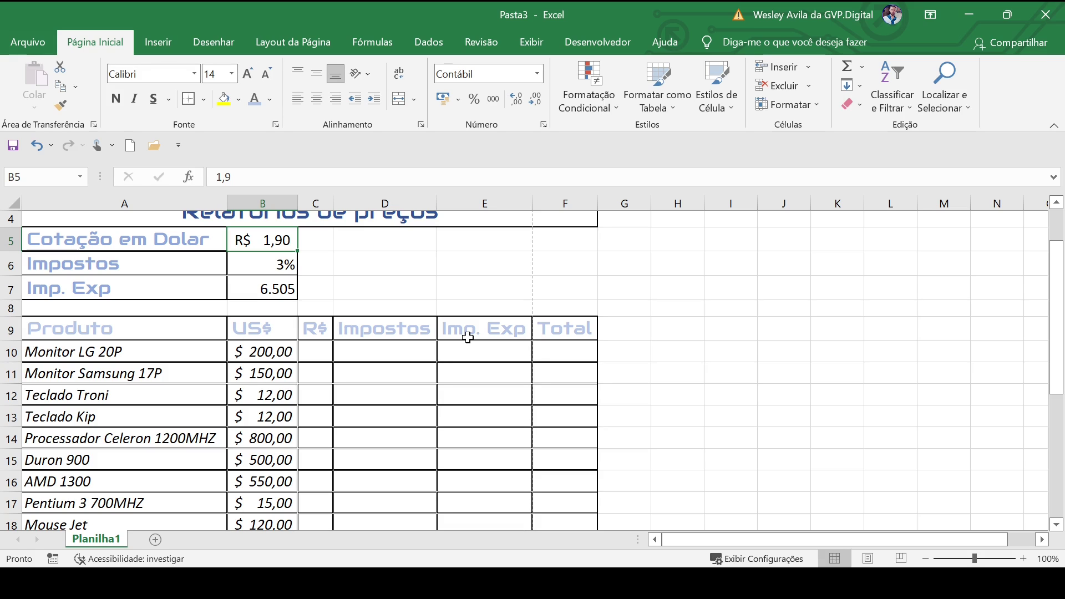
pyautogui.click(313, 352)
pyautogui.scroll(1, 366, 357)
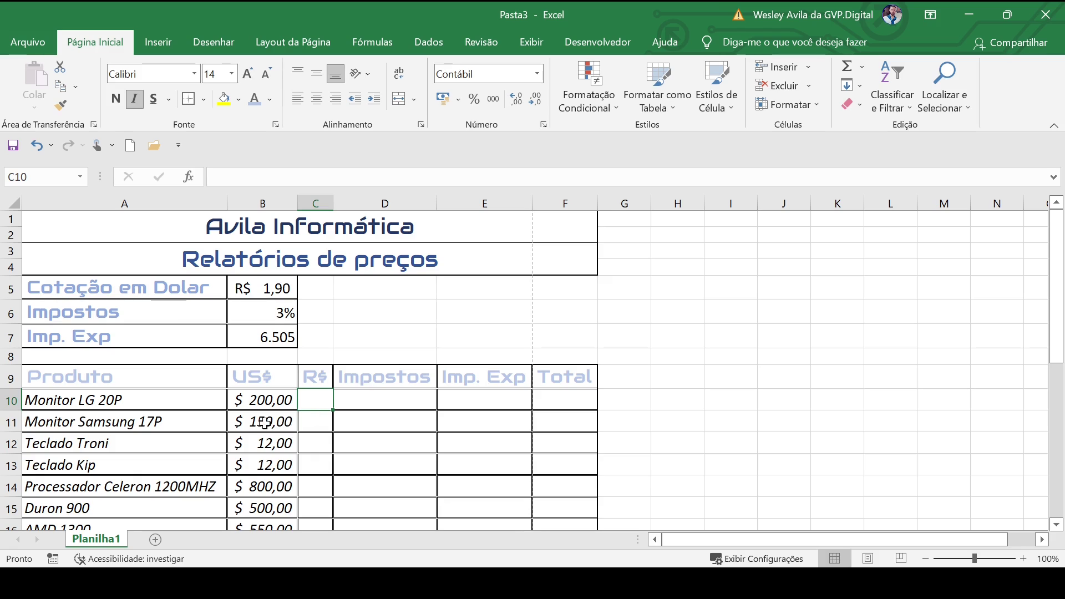
pyautogui.click(249, 402)
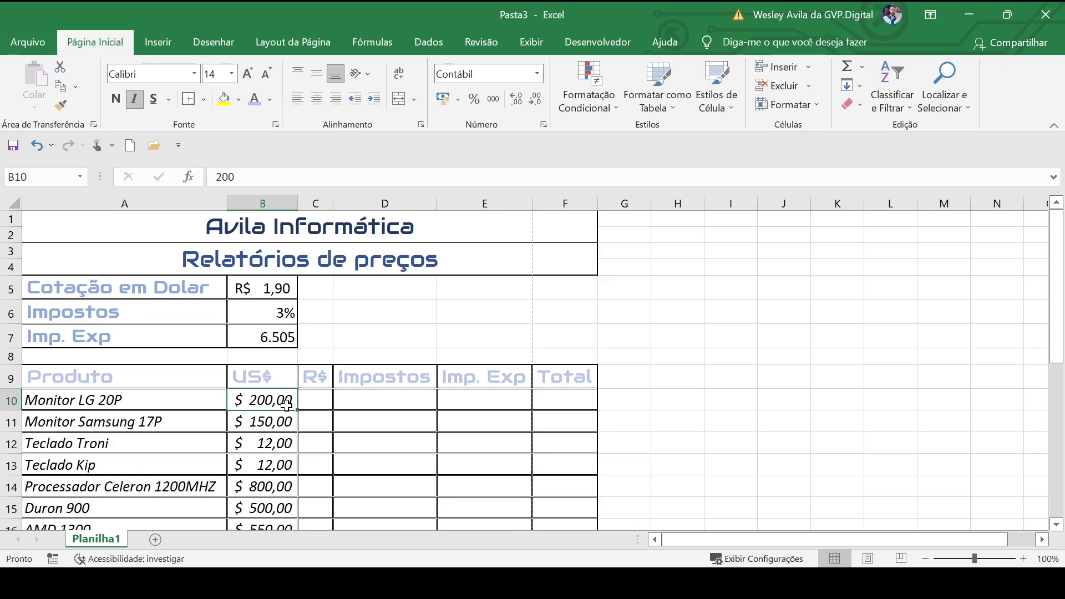
pyautogui.click(248, 287)
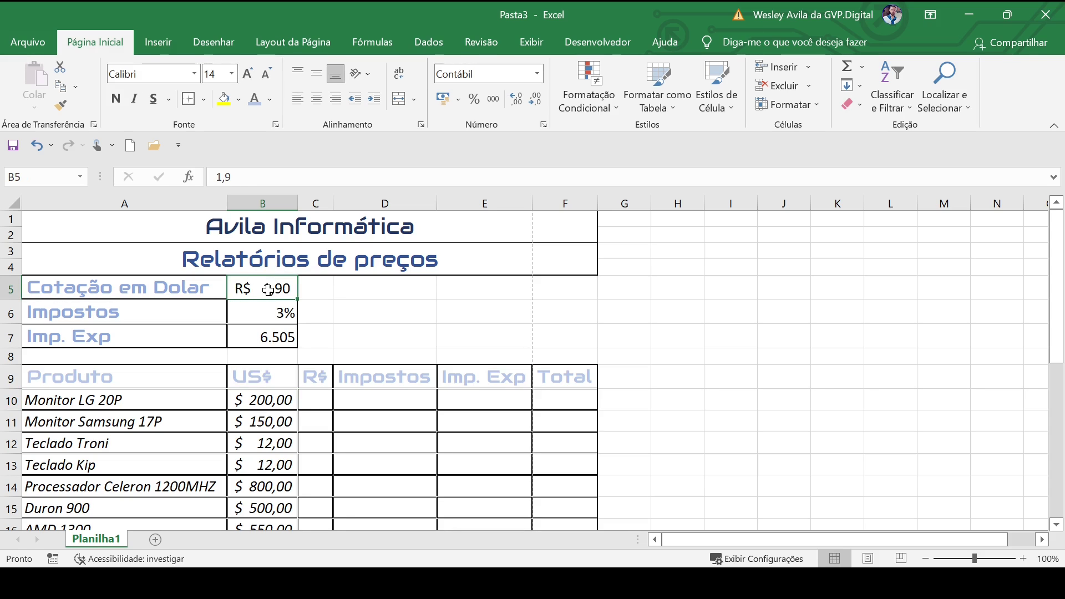
pyautogui.click(310, 397)
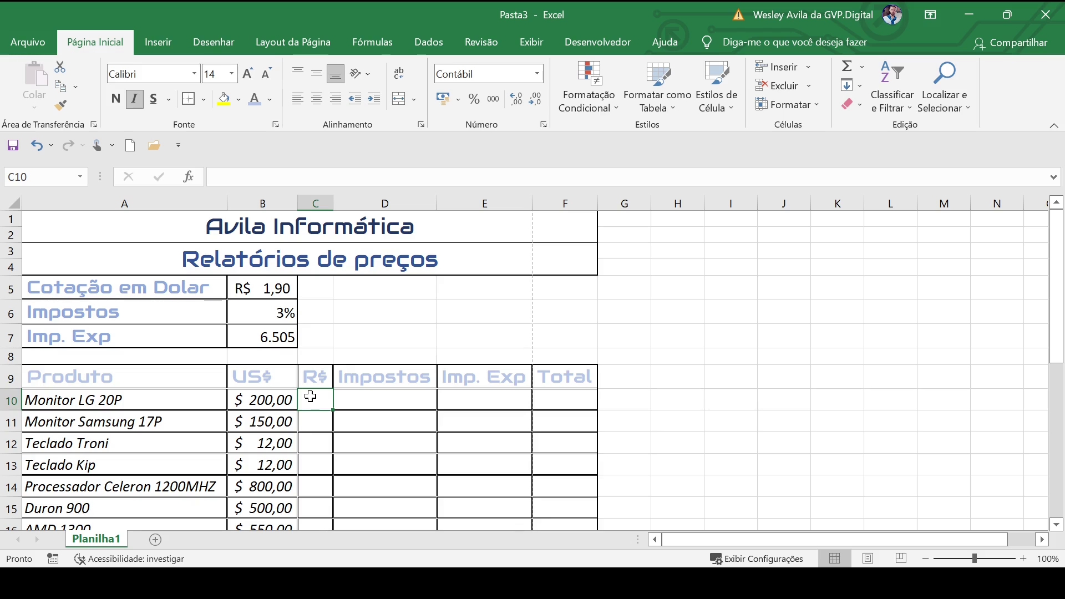
pyautogui.write('=')
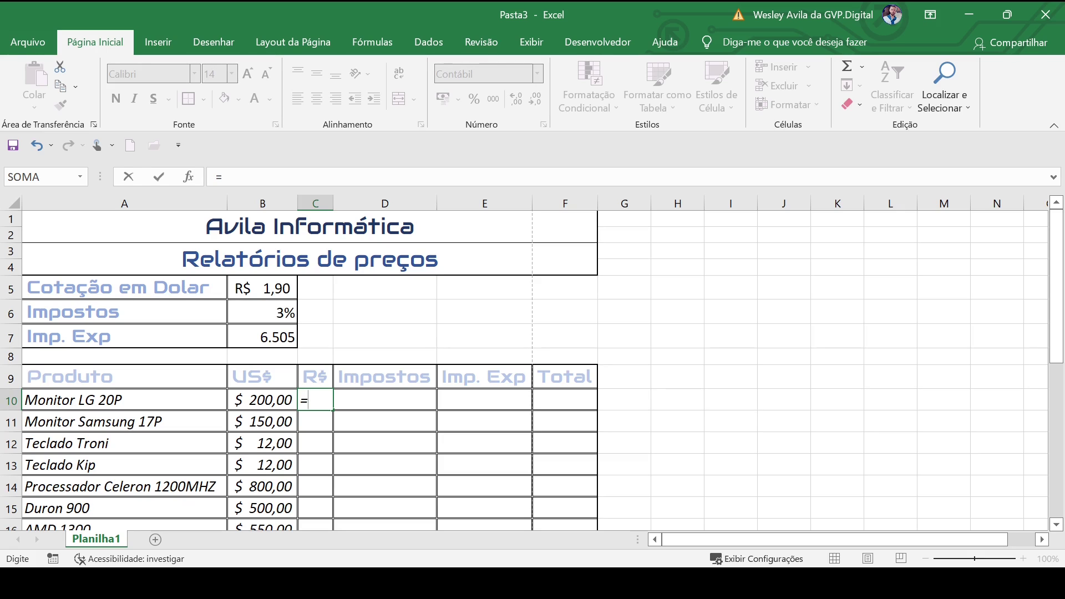
pyautogui.click(289, 398)
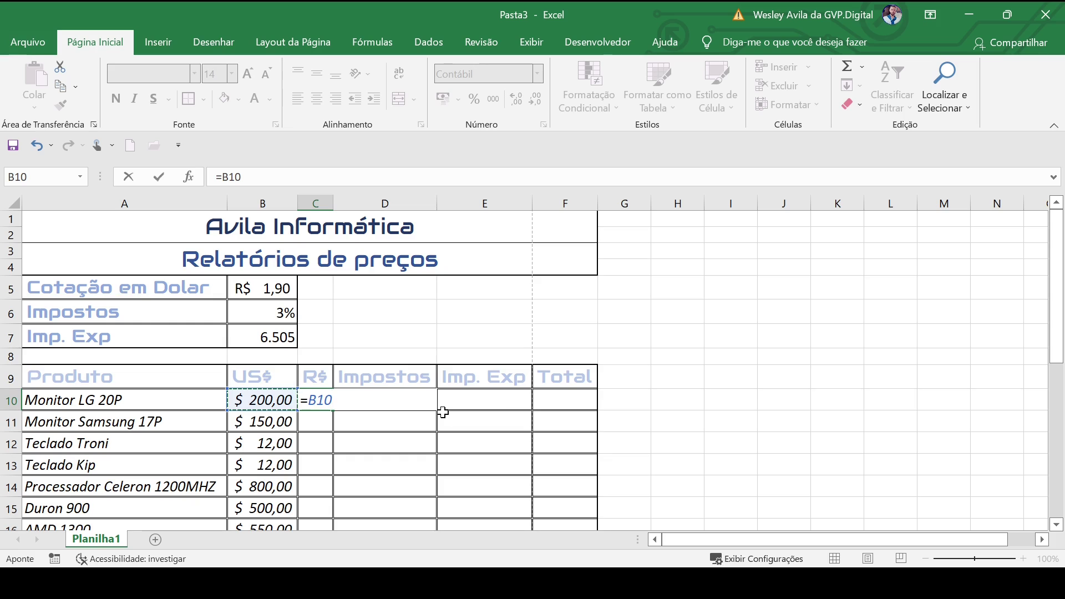
pyautogui.write('*')
pyautogui.click(271, 288)
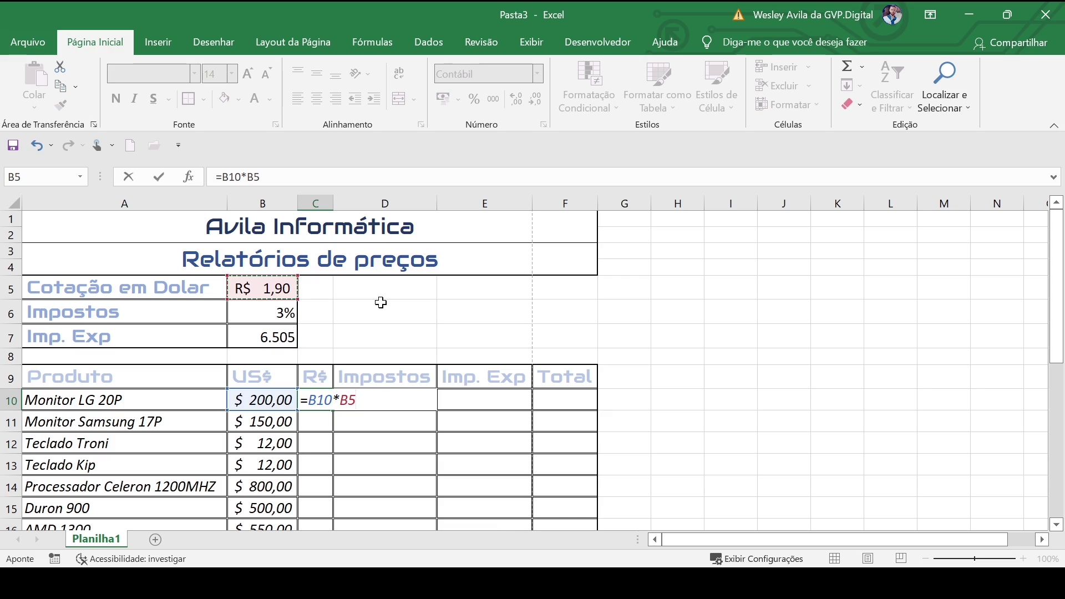
pyautogui.press('F4')
pyautogui.press('Return')
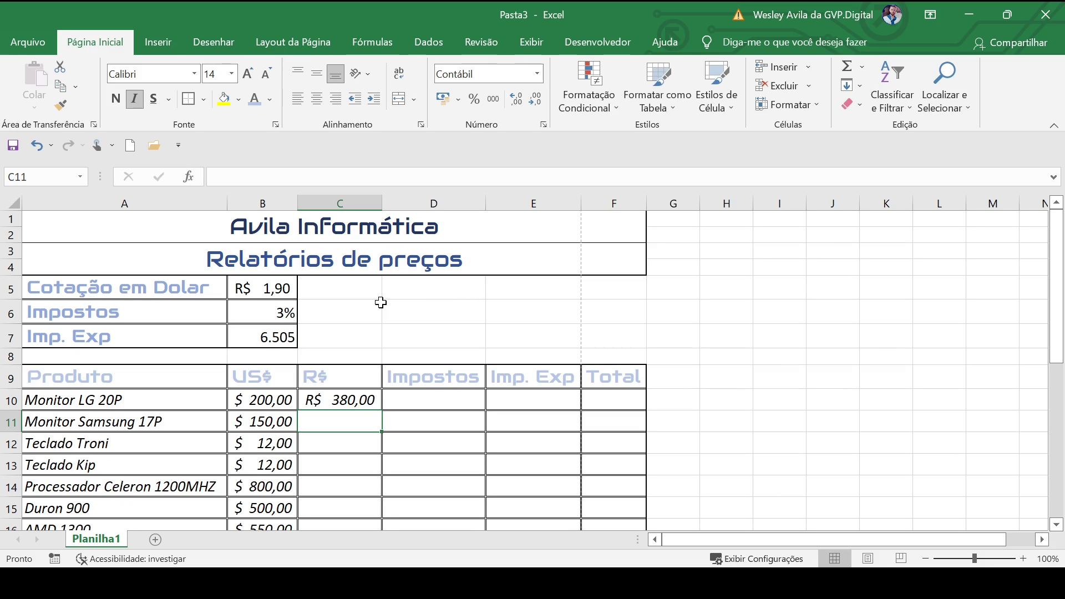
# - Fill the C10 conversion formula down to the last product in row 29 and fit the width of column C to its values
pyautogui.click(262, 402)
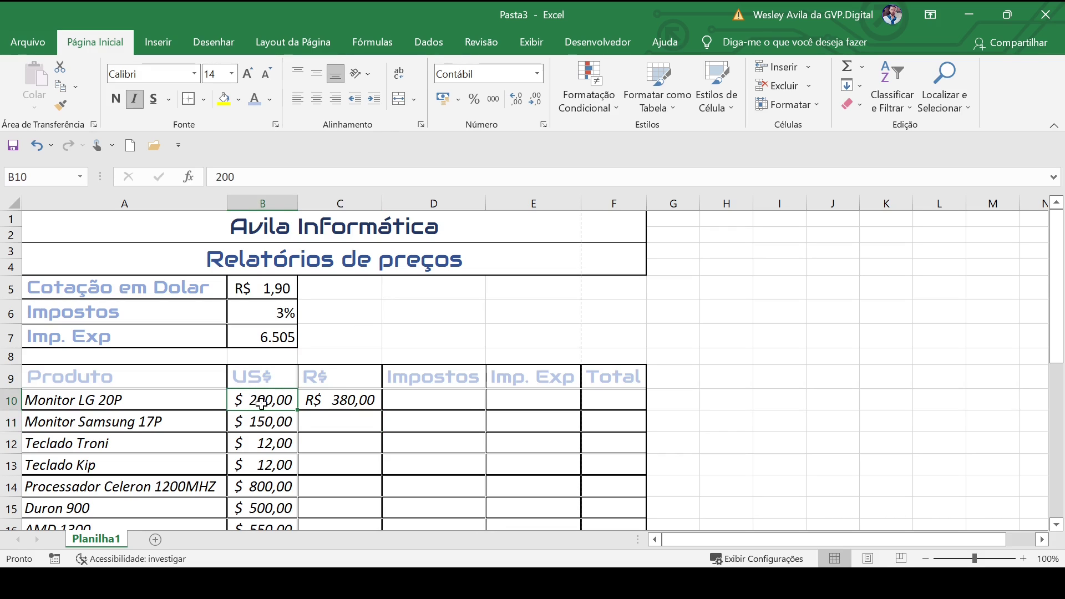
pyautogui.click(269, 284)
pyautogui.click(337, 399)
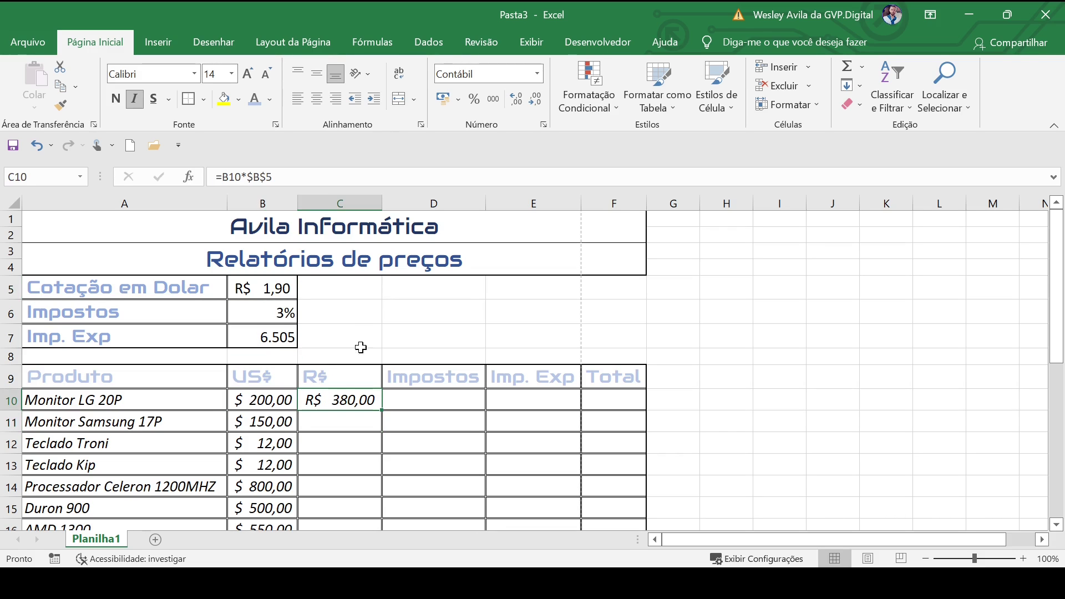
pyautogui.doubleClick(383, 413)
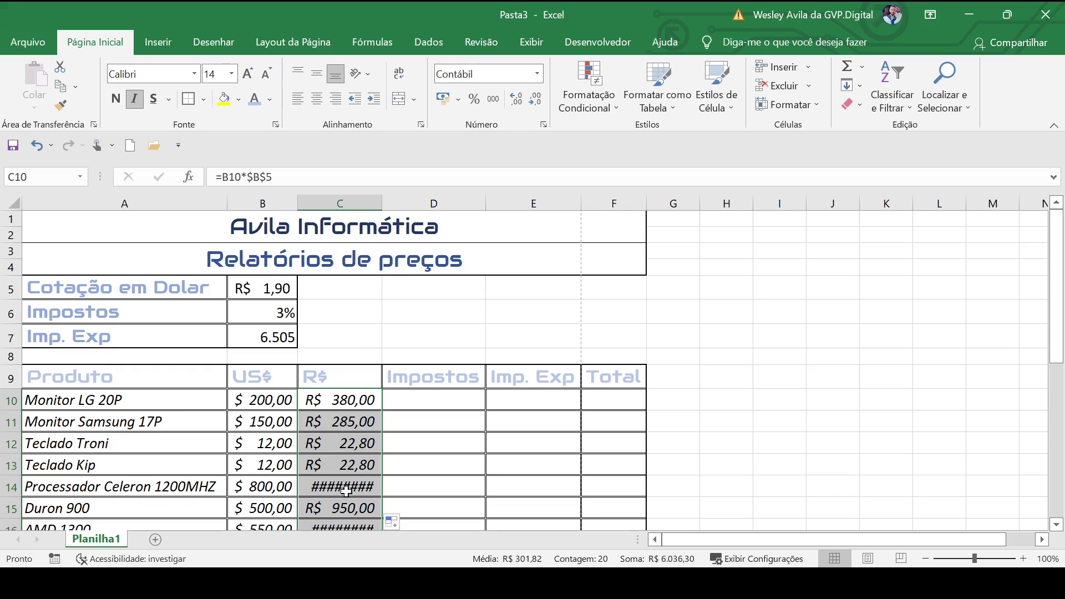
pyautogui.doubleClick(382, 199)
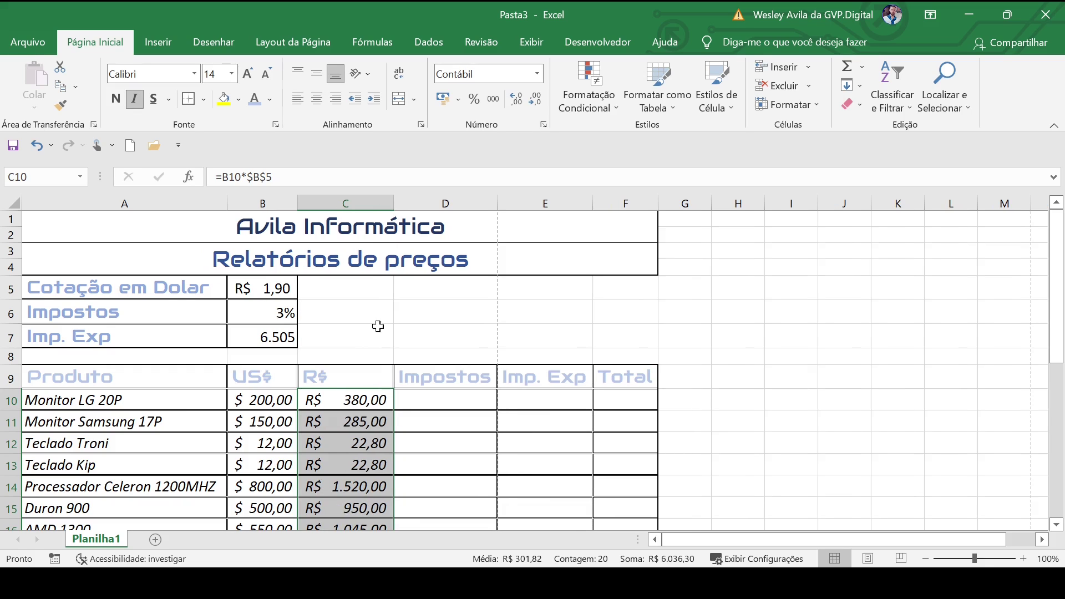
pyautogui.click(348, 490)
pyautogui.scroll(-1, 329, 403)
pyautogui.scroll(-6, 329, 402)
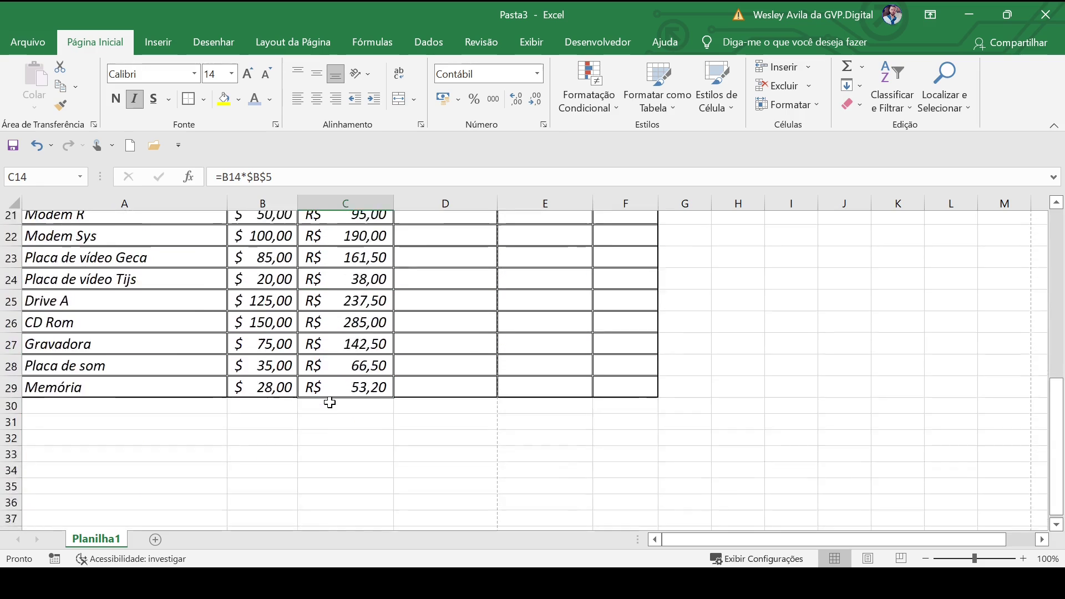
pyautogui.scroll(6, 329, 402)
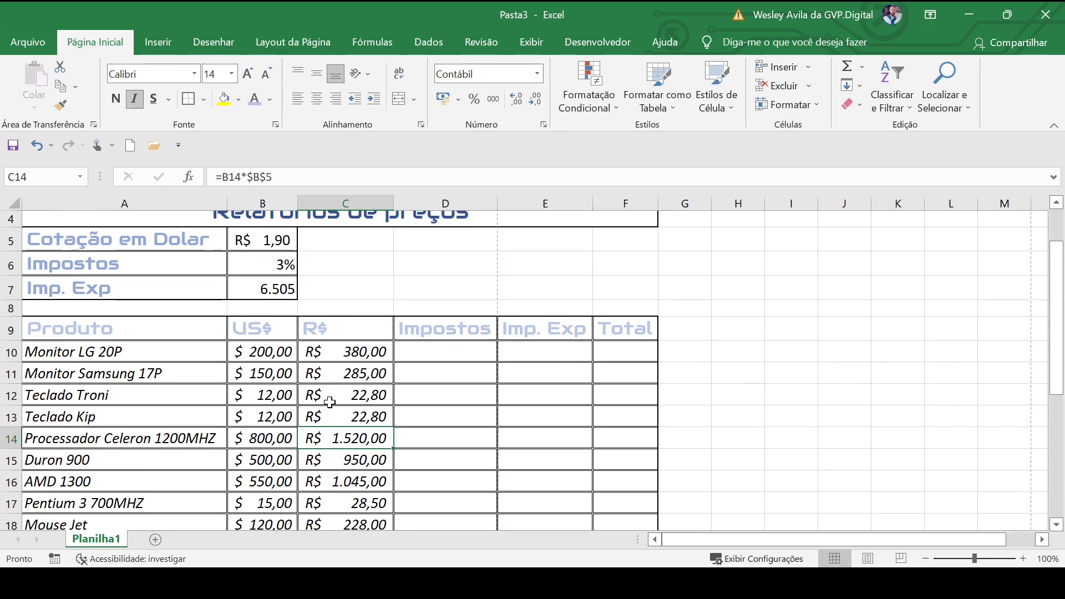
pyautogui.click(345, 371)
pyautogui.scroll(1, 361, 416)
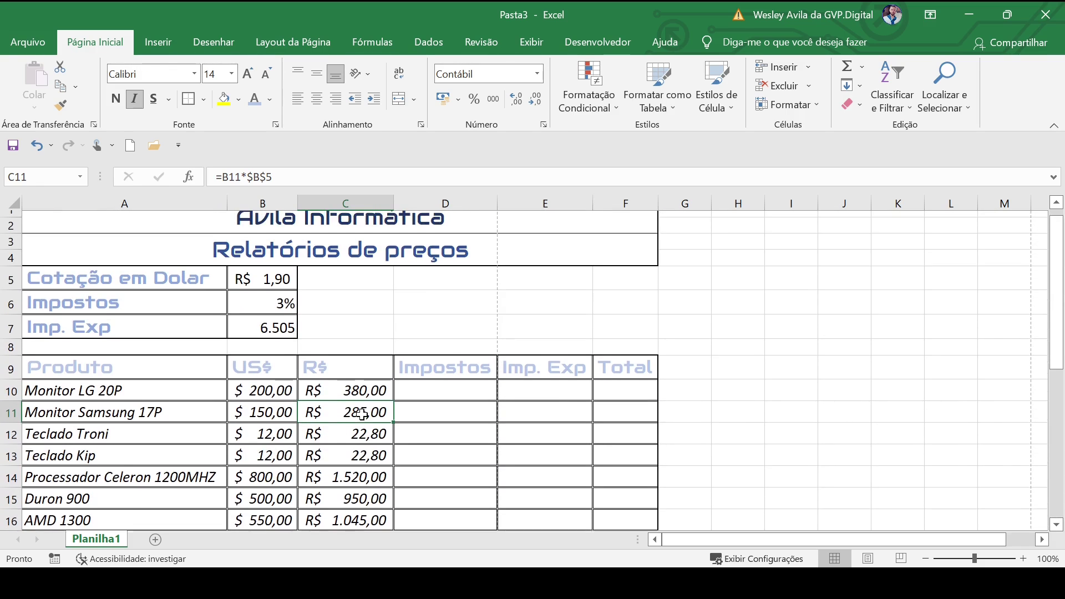
# - Enter the formula =C10*$B$6 in D10 to calculate the Impostos amount for the first product
pyautogui.click(423, 398)
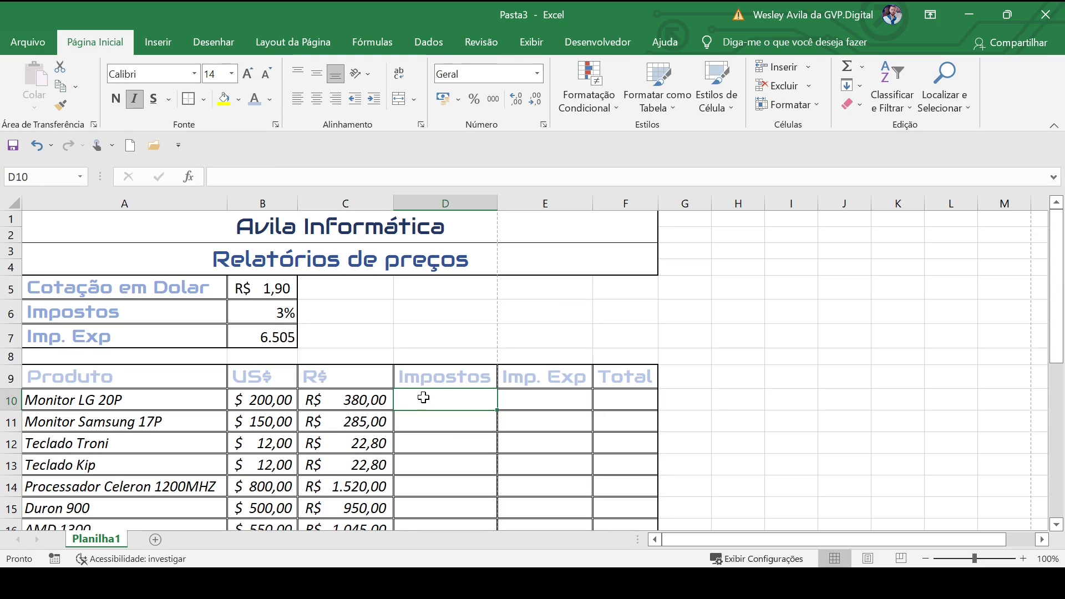
pyautogui.click(368, 397)
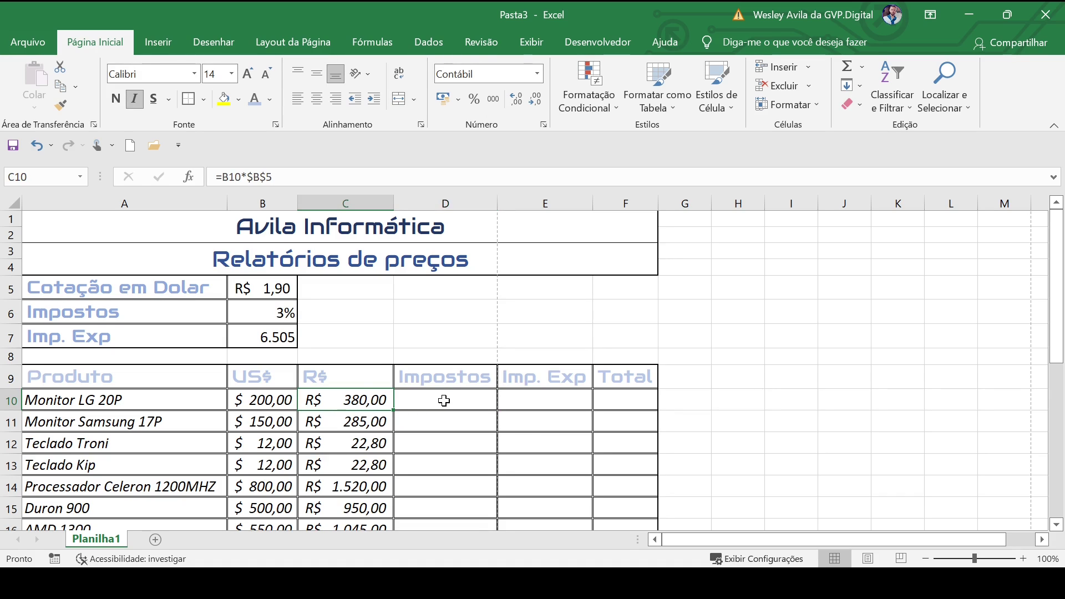
pyautogui.click(270, 310)
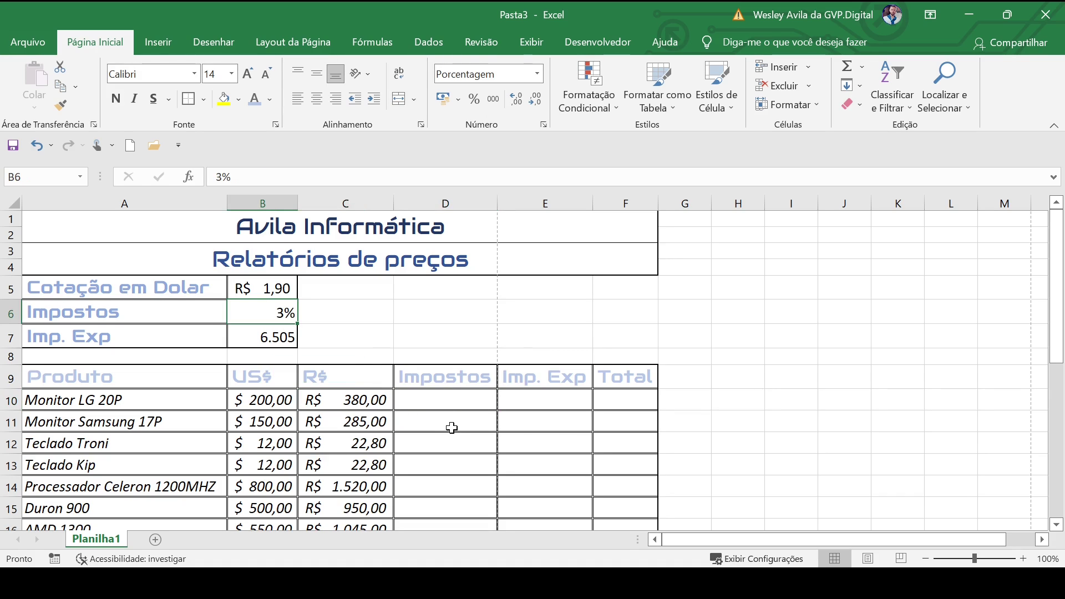
pyautogui.click(430, 401)
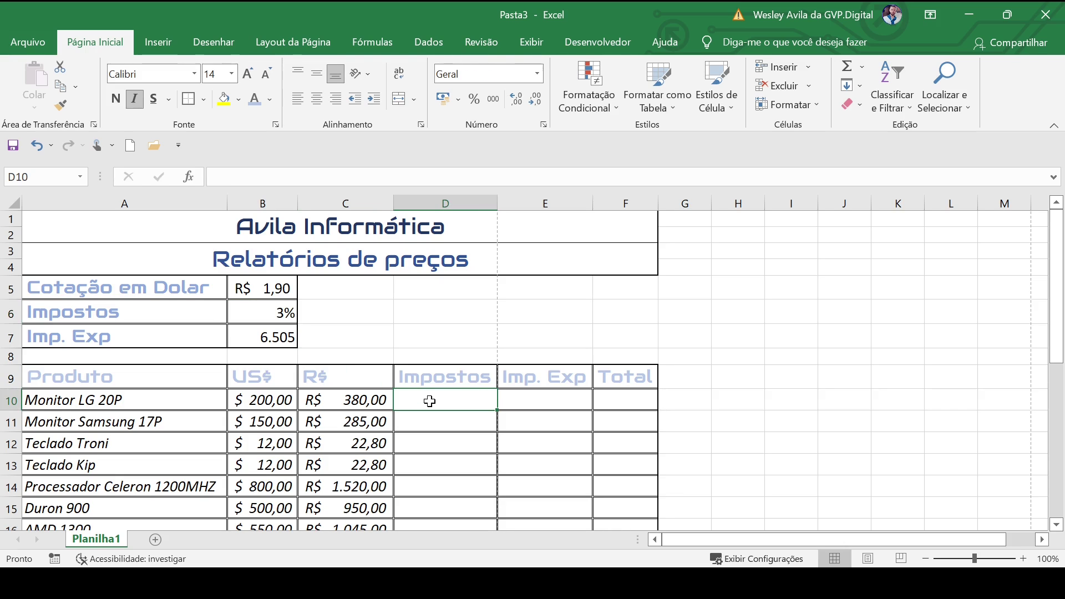
pyautogui.write('=')
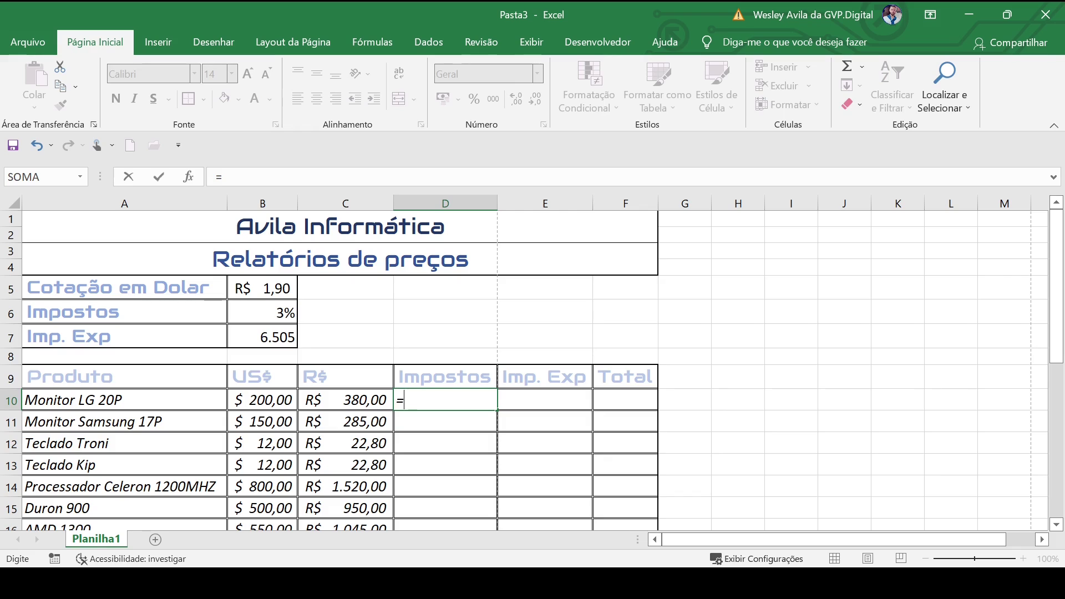
pyautogui.click(360, 400)
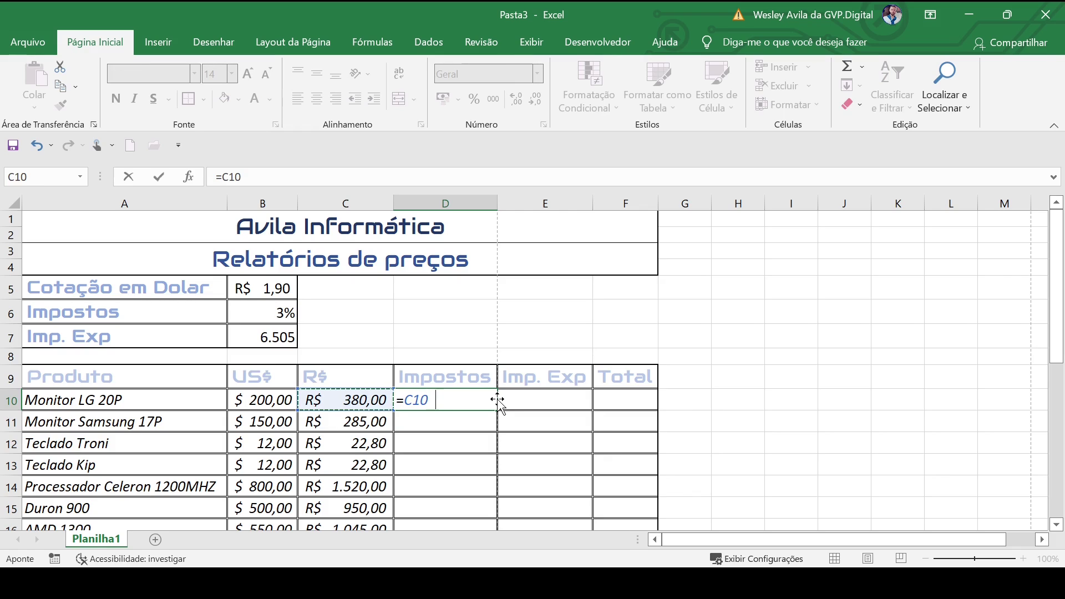
pyautogui.write('*')
pyautogui.click(254, 312)
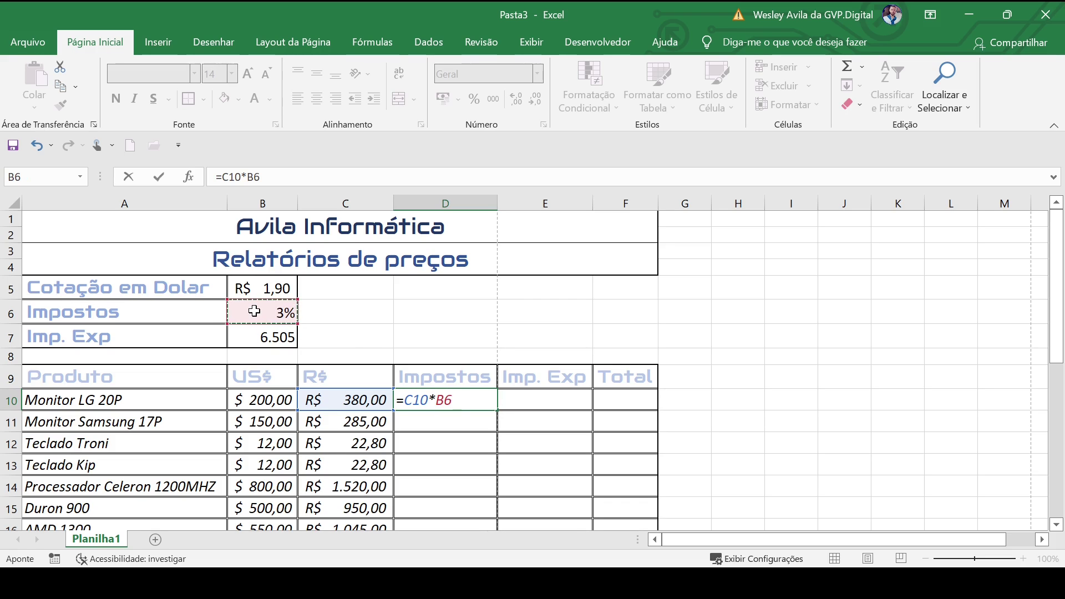
pyautogui.press('F4')
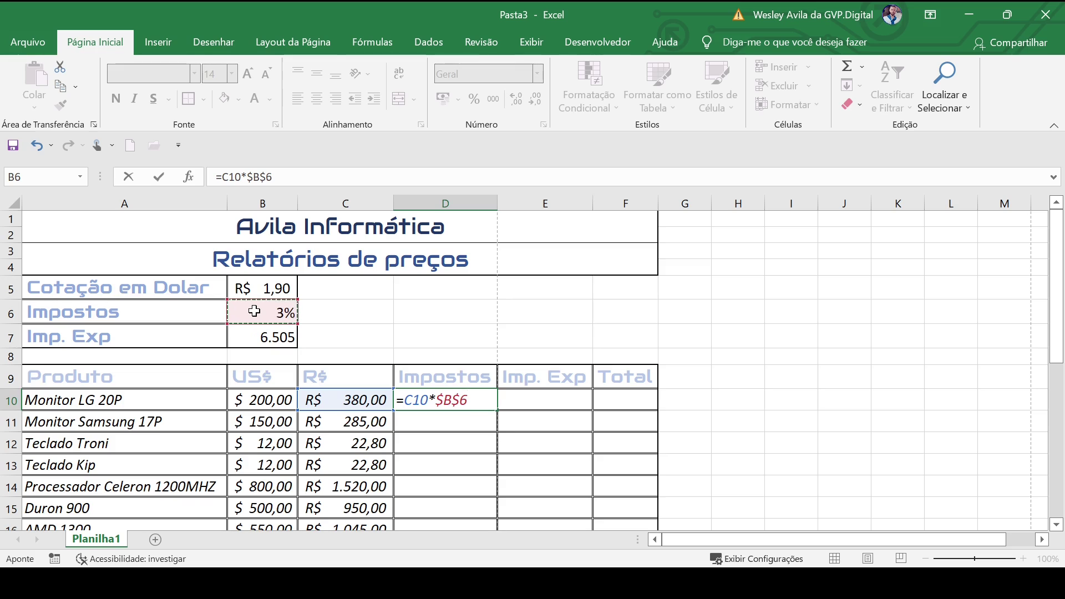
pyautogui.press('Return')
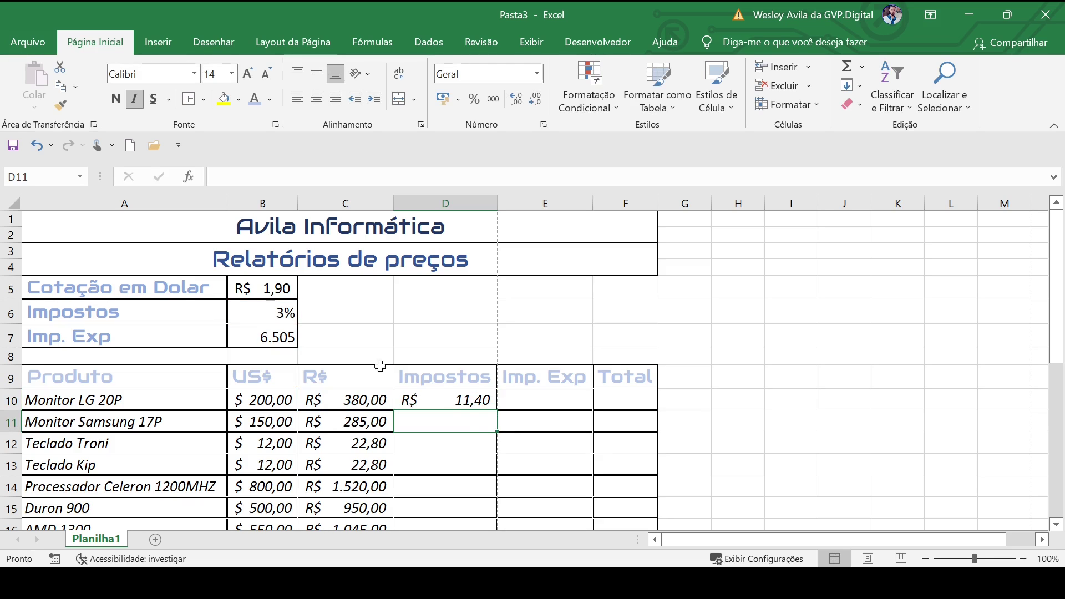
# - Fill the D10 tax formula down the Impostos column for the remaining products and check the copied formulas
pyautogui.click(462, 399)
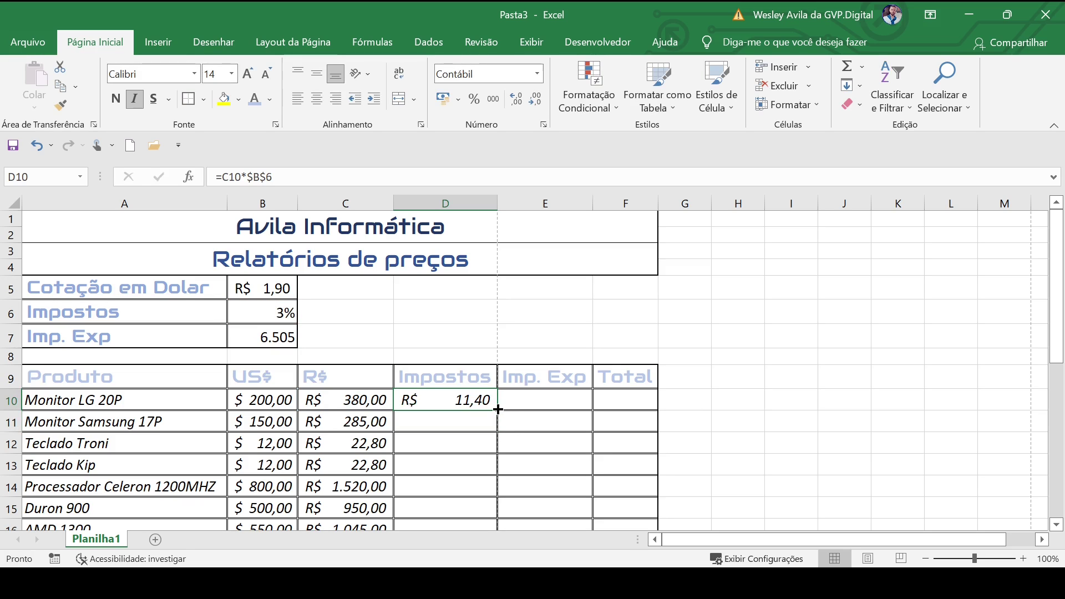
pyautogui.moveTo(498, 409); pyautogui.dragTo(503, 521)
pyautogui.click(444, 397)
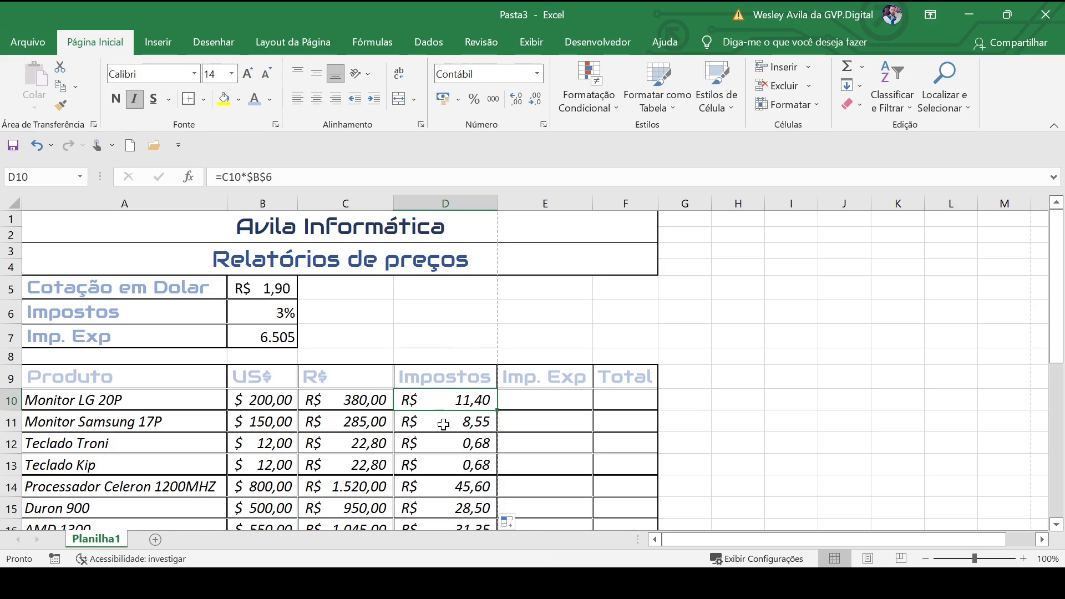
pyautogui.click(443, 424)
pyautogui.scroll(-1, 443, 424)
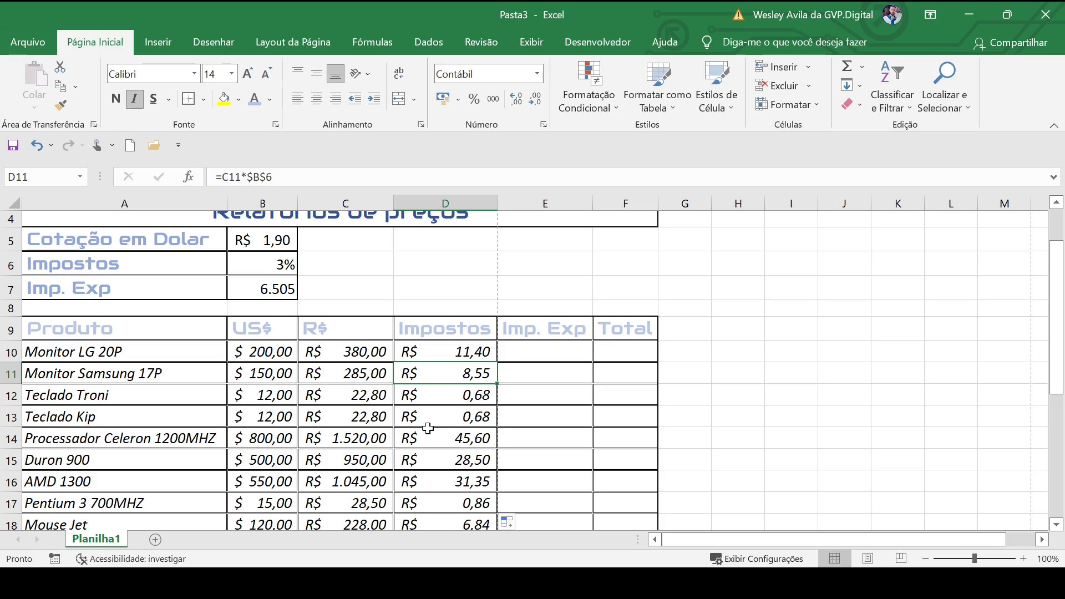
pyautogui.click(346, 353)
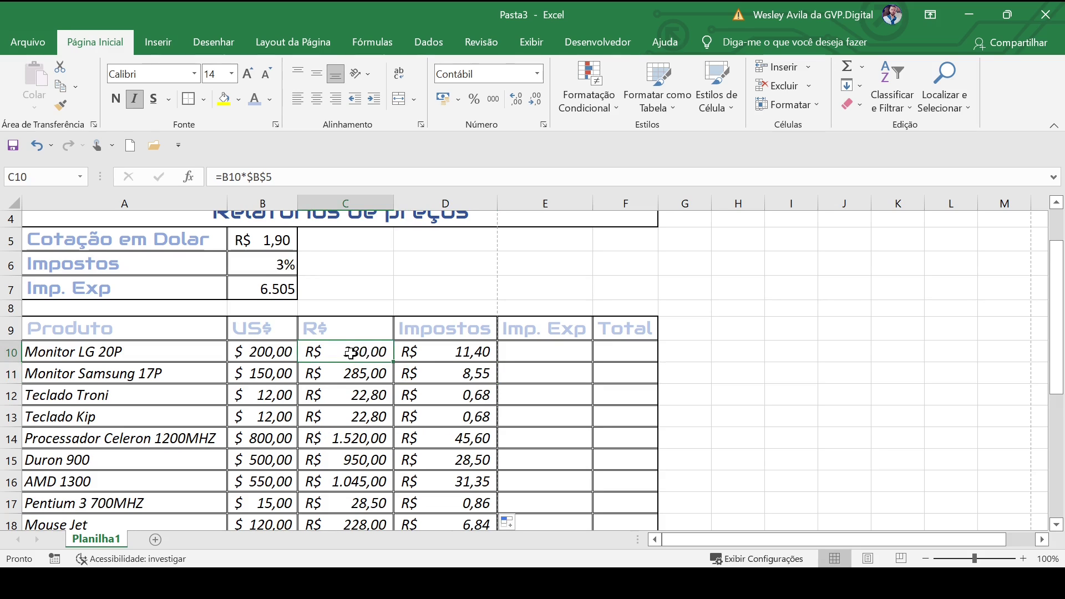
pyautogui.click(455, 352)
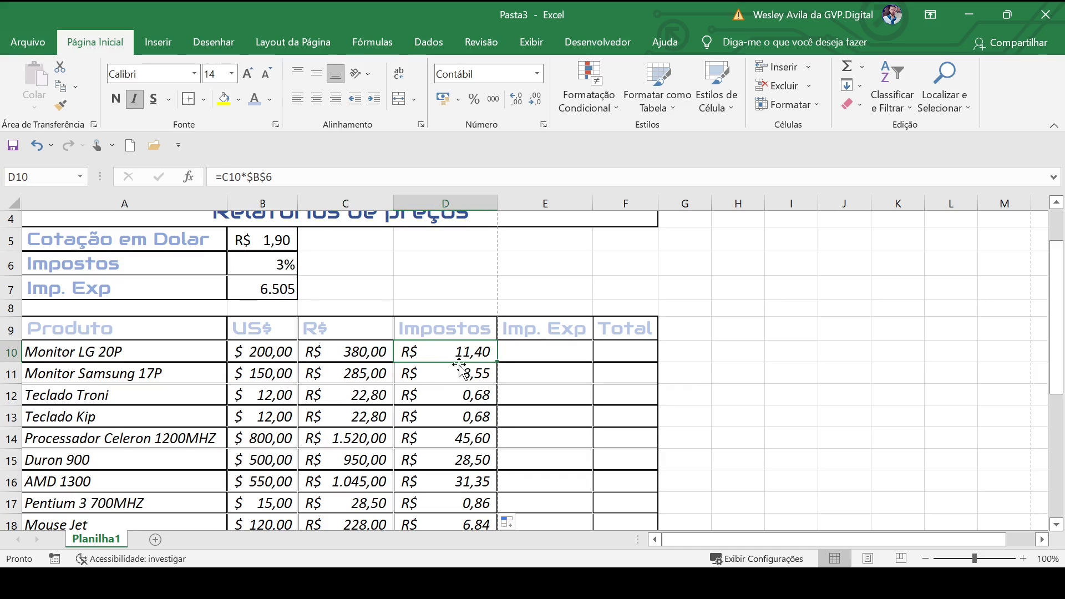
pyautogui.click(547, 351)
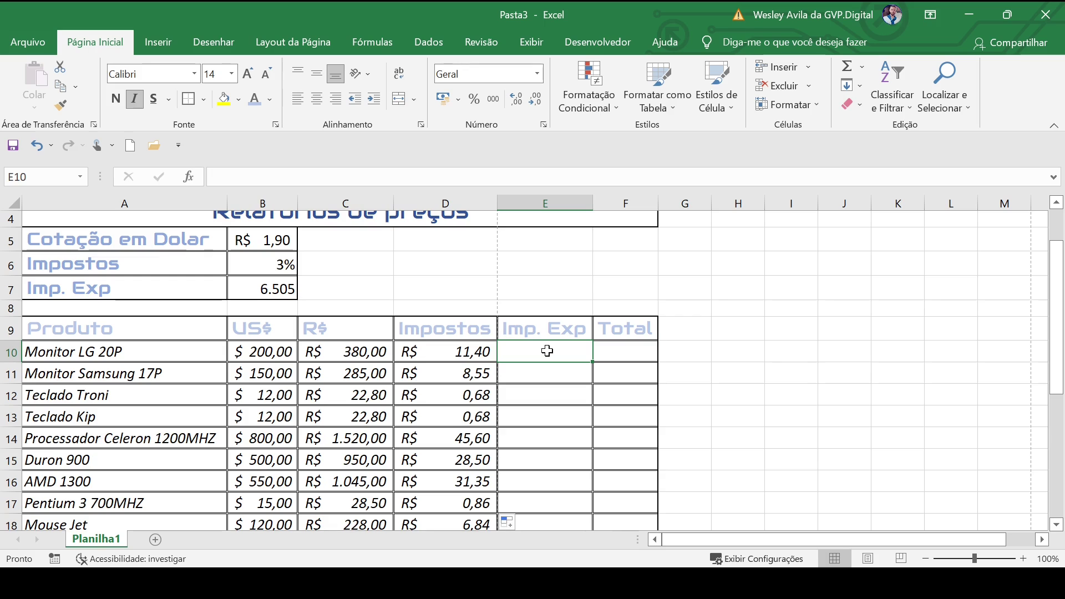
pyautogui.hotkey('ctrl', 'z')
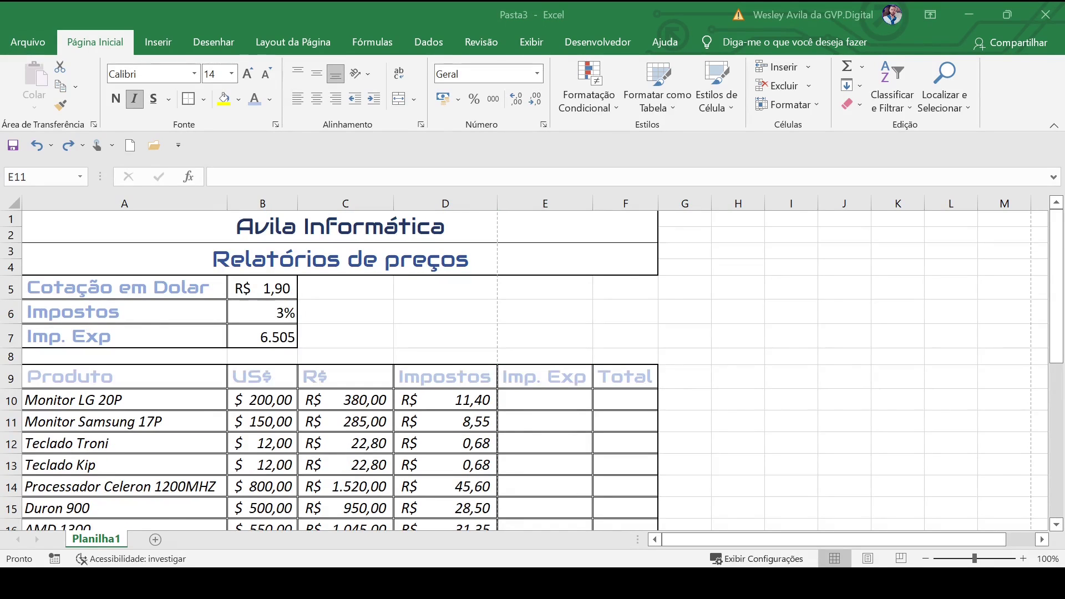
pyautogui.click(540, 399)
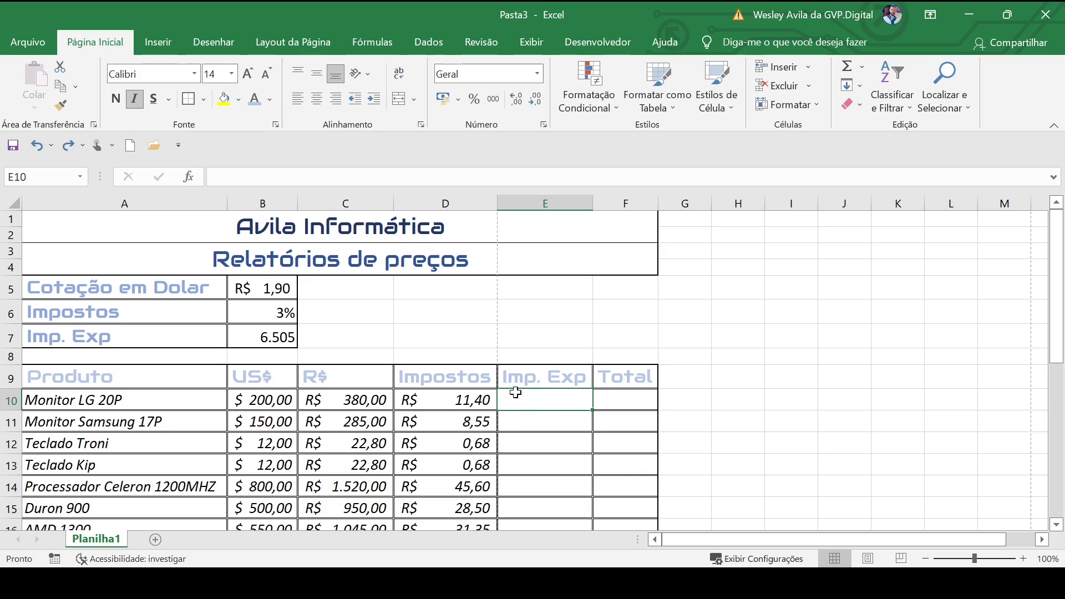
# - Compare the number formats of B6 and B7, and format the Imp. Exp rate in B7 as a percentage without decimals
pyautogui.click(279, 338)
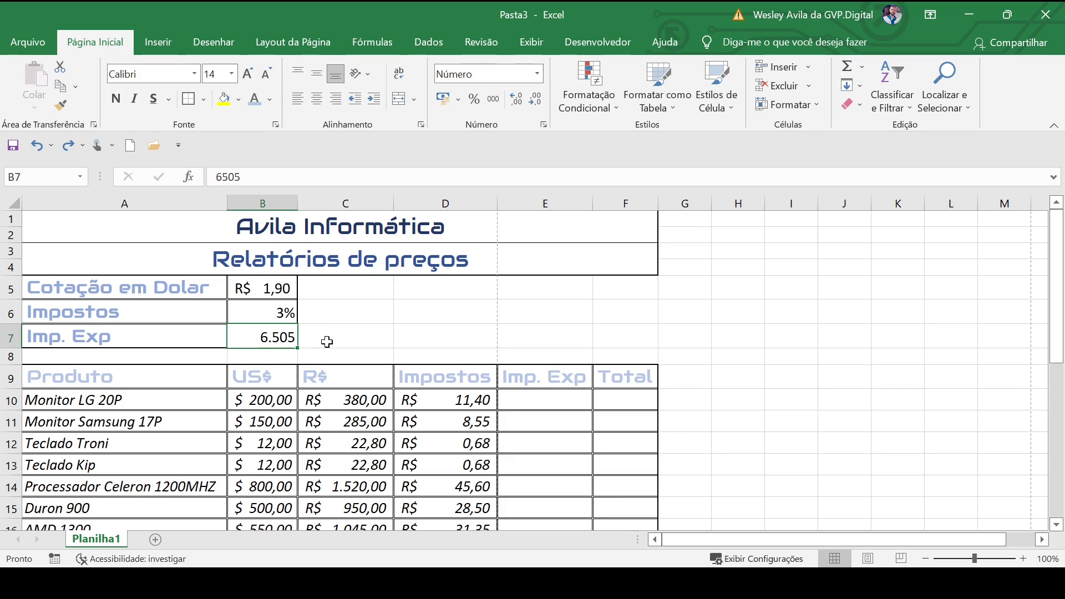
pyautogui.click(260, 312)
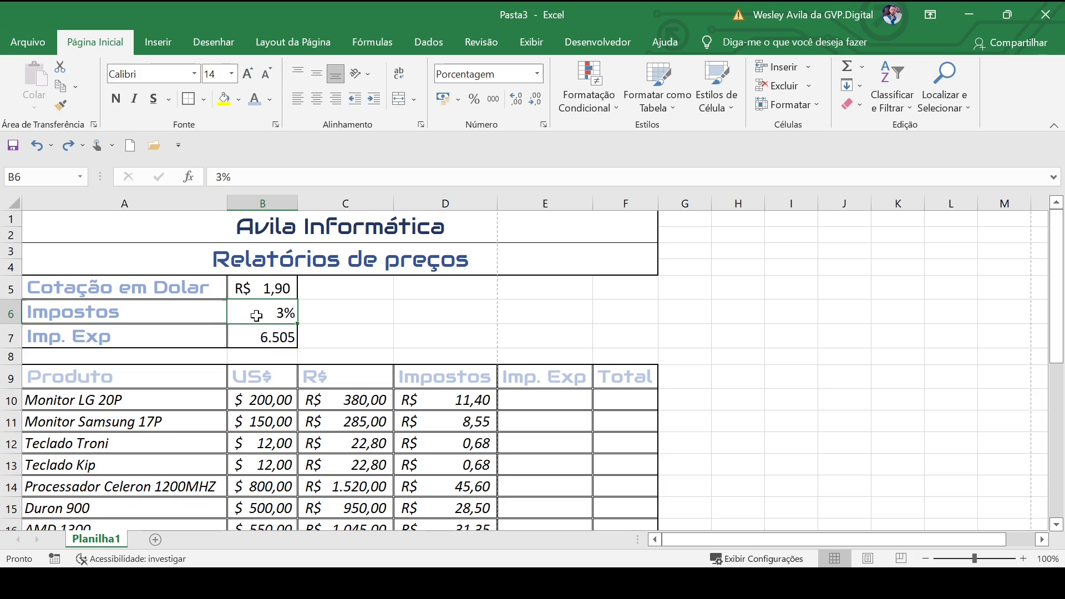
pyautogui.click(282, 336)
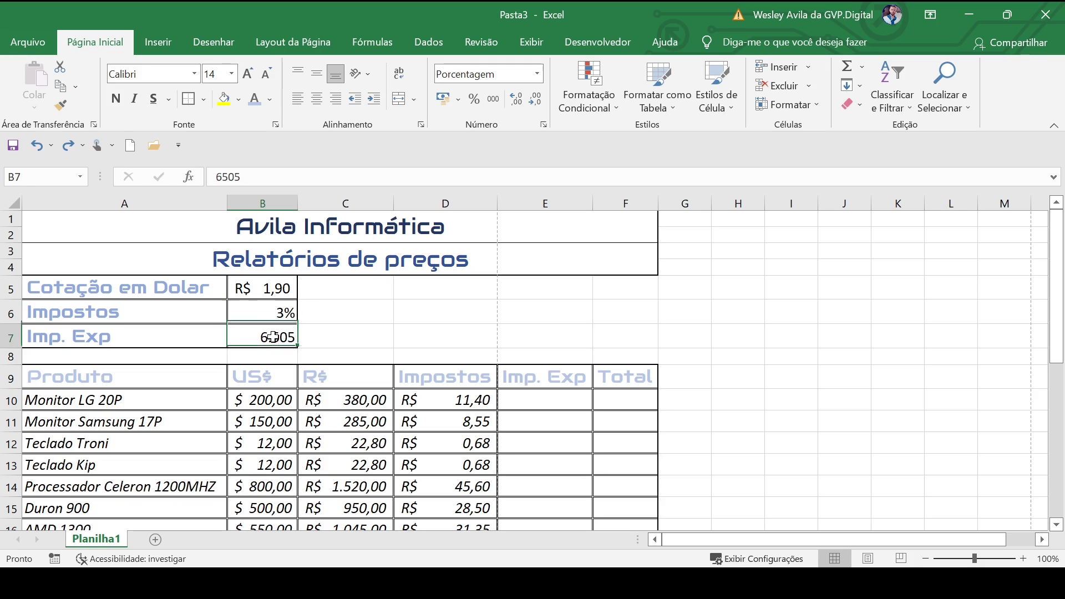
pyautogui.click(269, 314)
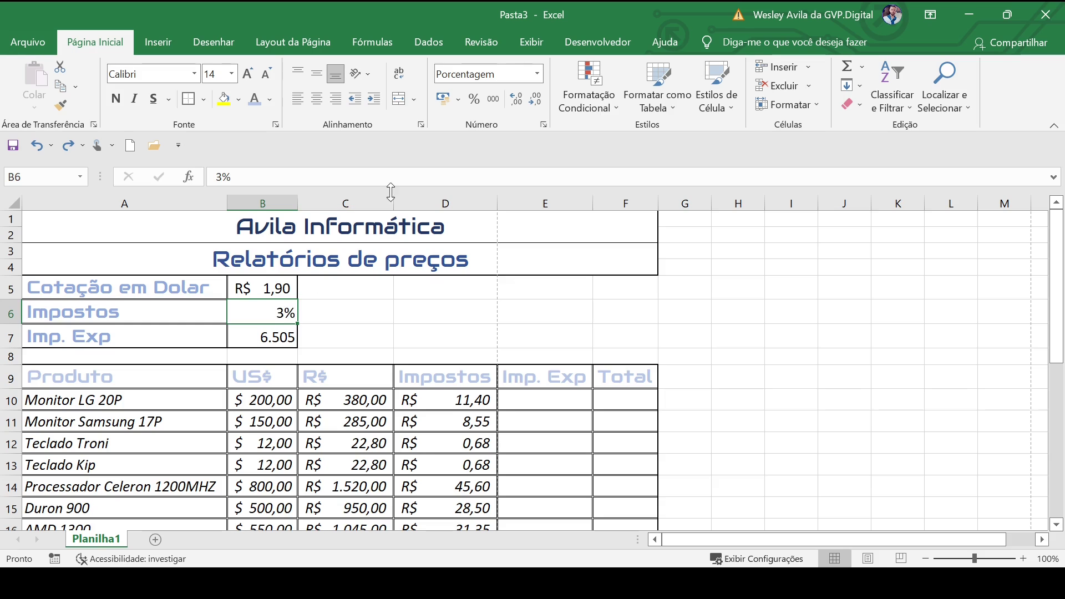
pyautogui.click(282, 337)
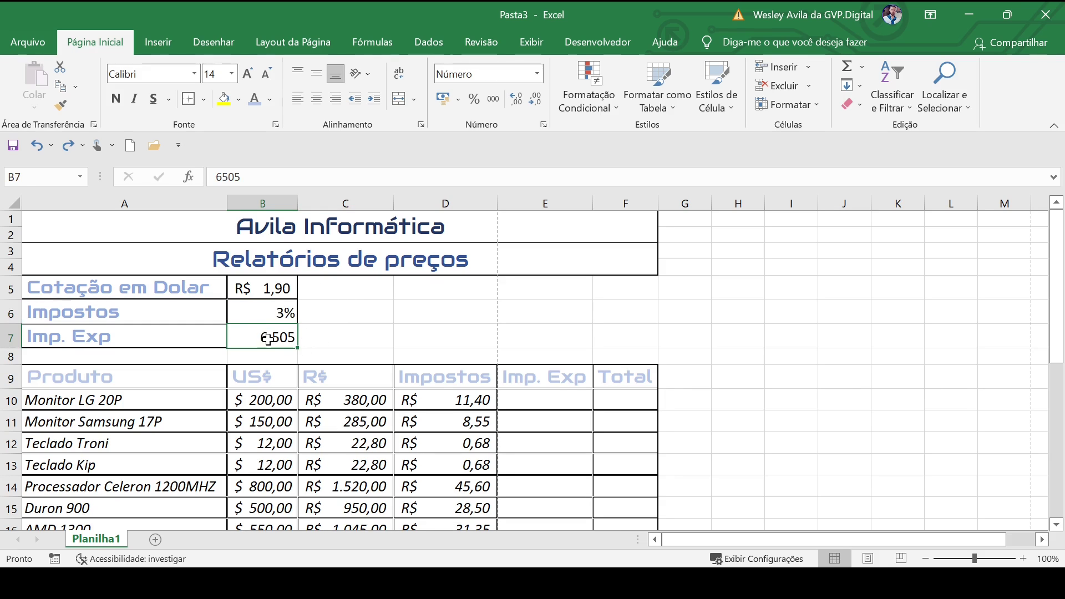
pyautogui.click(537, 73)
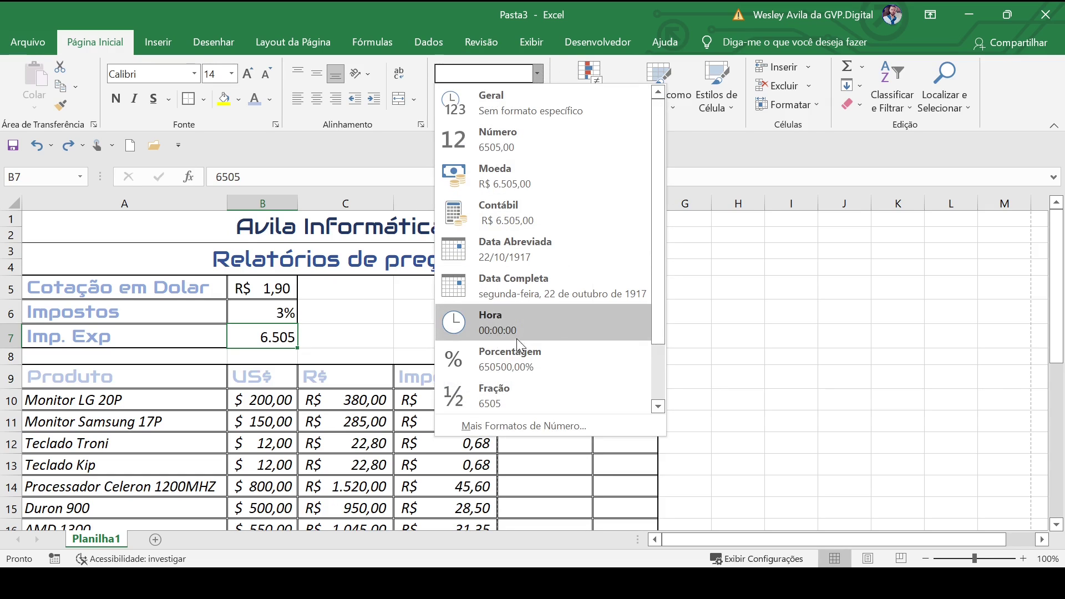
pyautogui.click(510, 359)
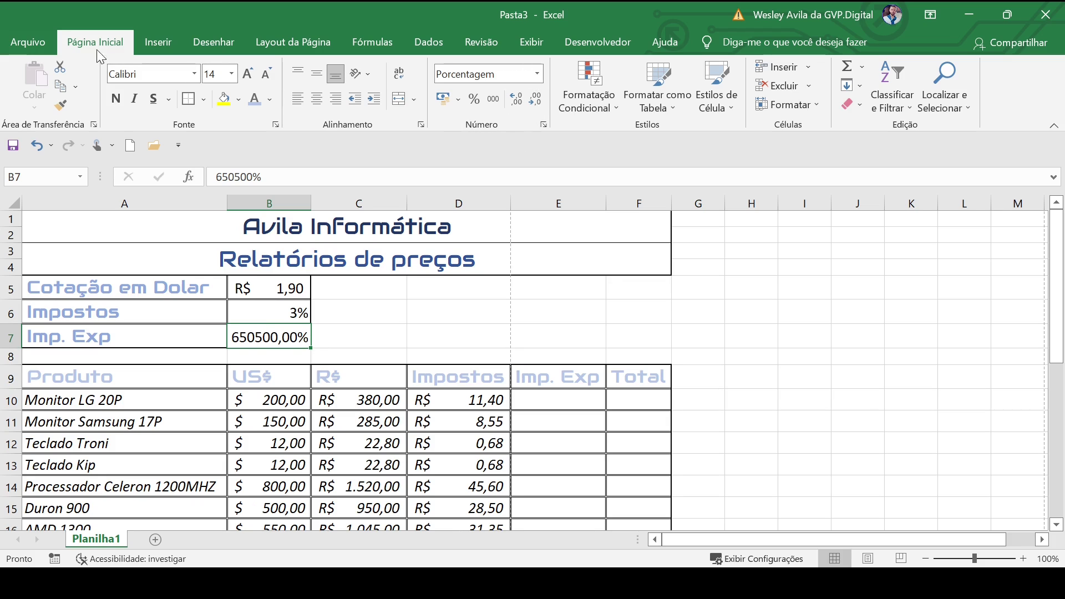
pyautogui.click(535, 103)
pyautogui.click(535, 103)
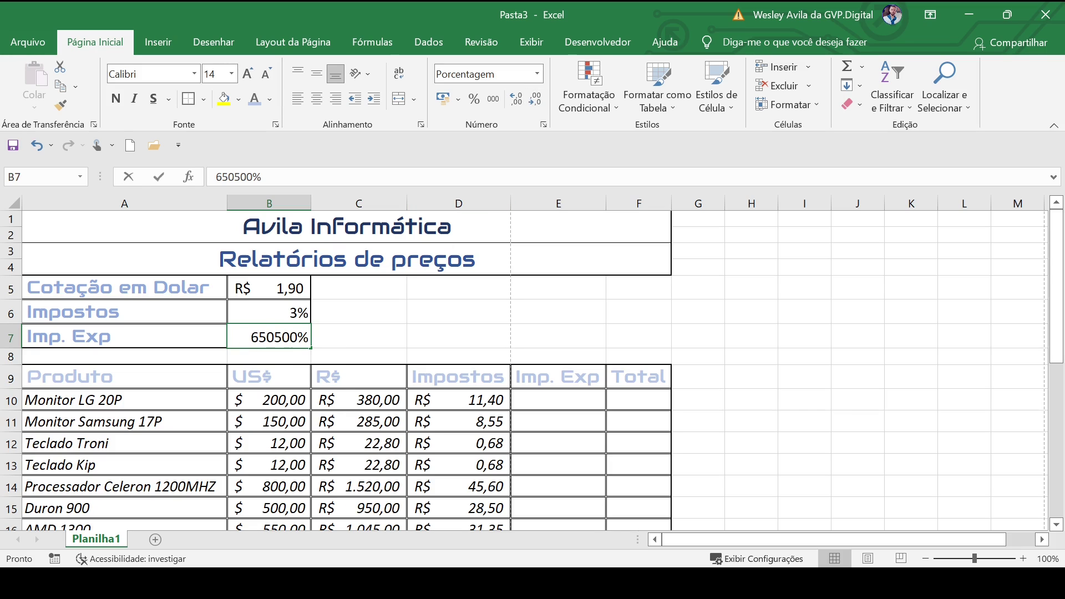
# - Correct the Imp. Exp rate in B7 to 6,50%
pyautogui.doubleClick(270, 340)
pyautogui.moveTo(268, 339); pyautogui.dragTo(315, 335)
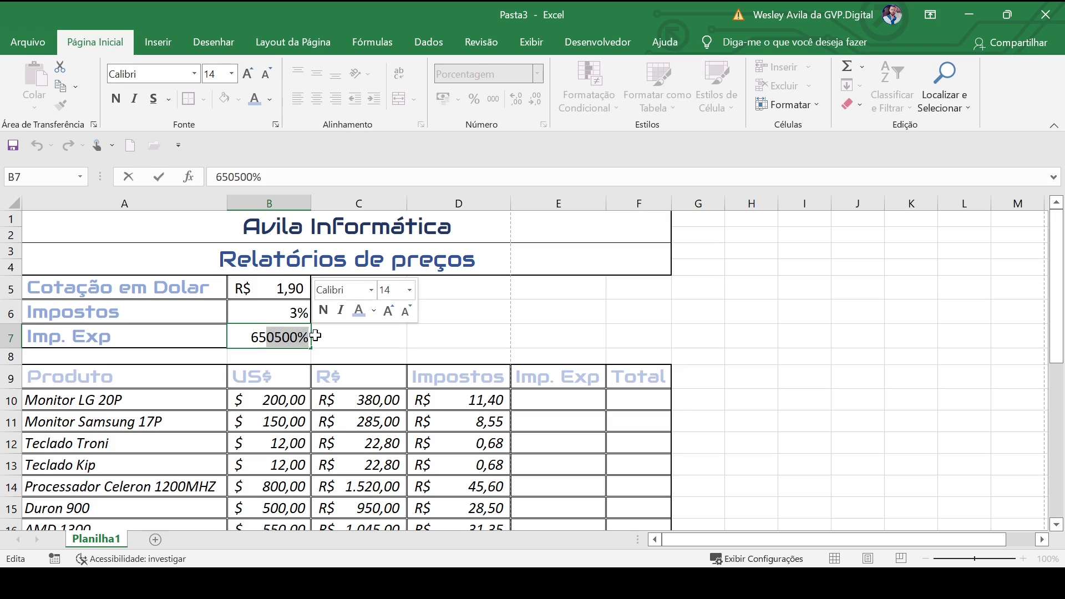
pyautogui.press('BackSpace')
pyautogui.write(',50')
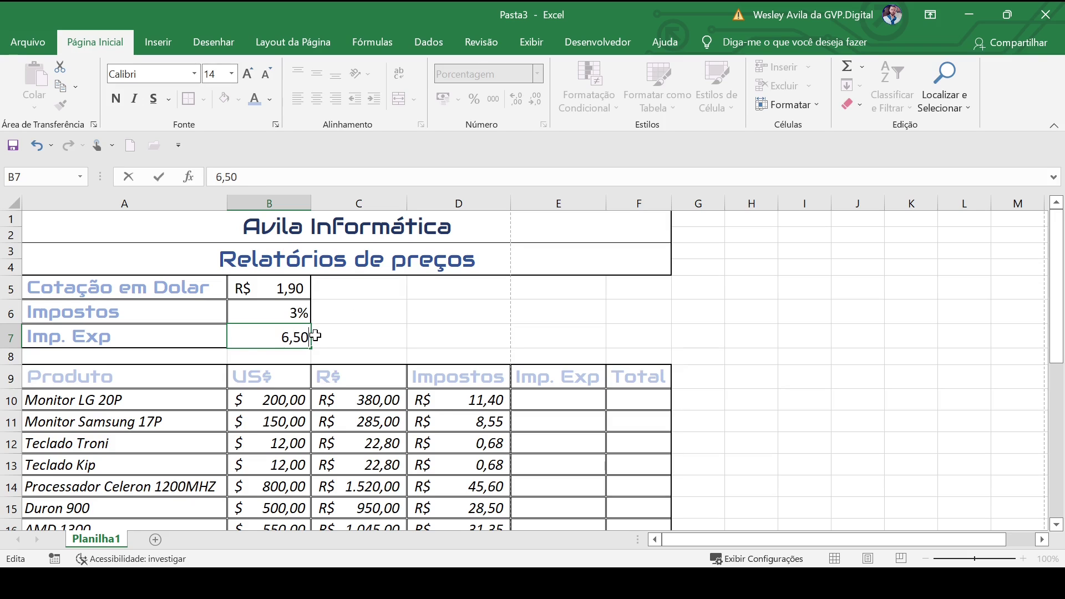
pyautogui.write('%')
pyautogui.press('Return')
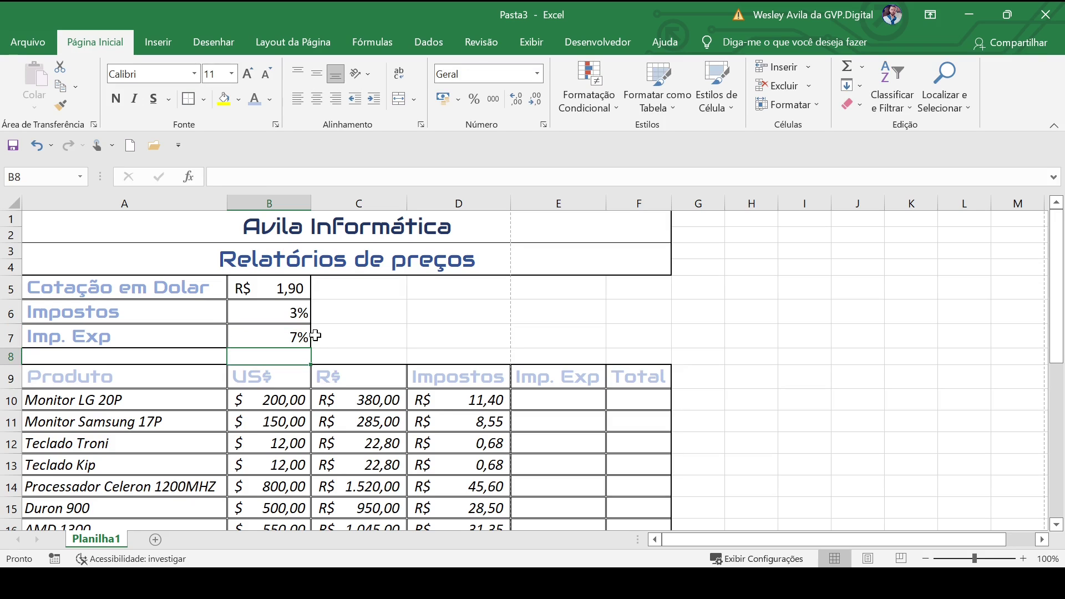
# - Show the Imp. Exp percentage in B7 with two decimal places
pyautogui.click(302, 336)
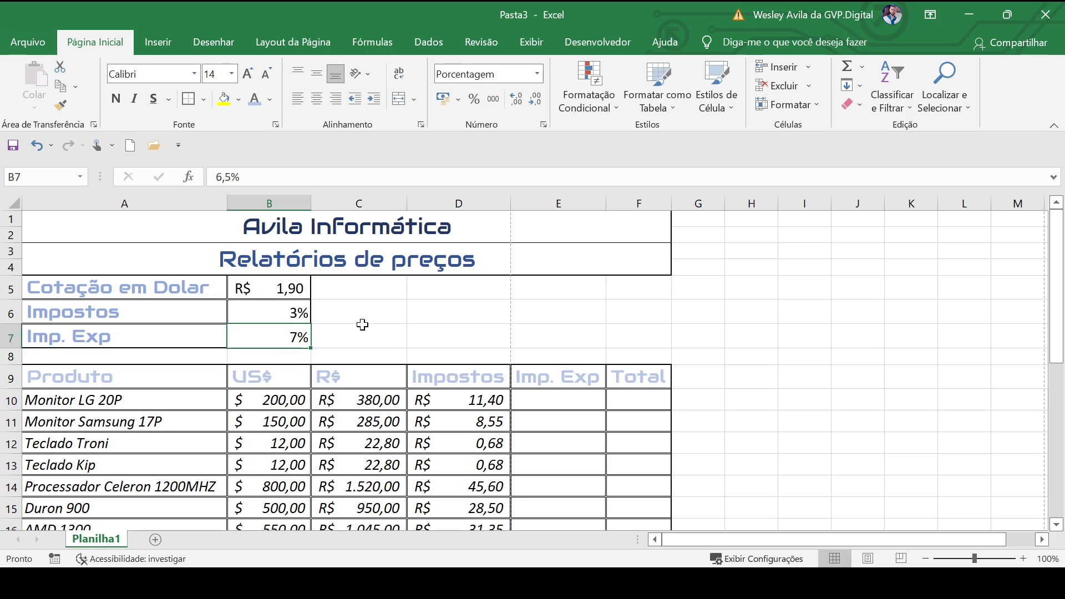
pyautogui.click(518, 98)
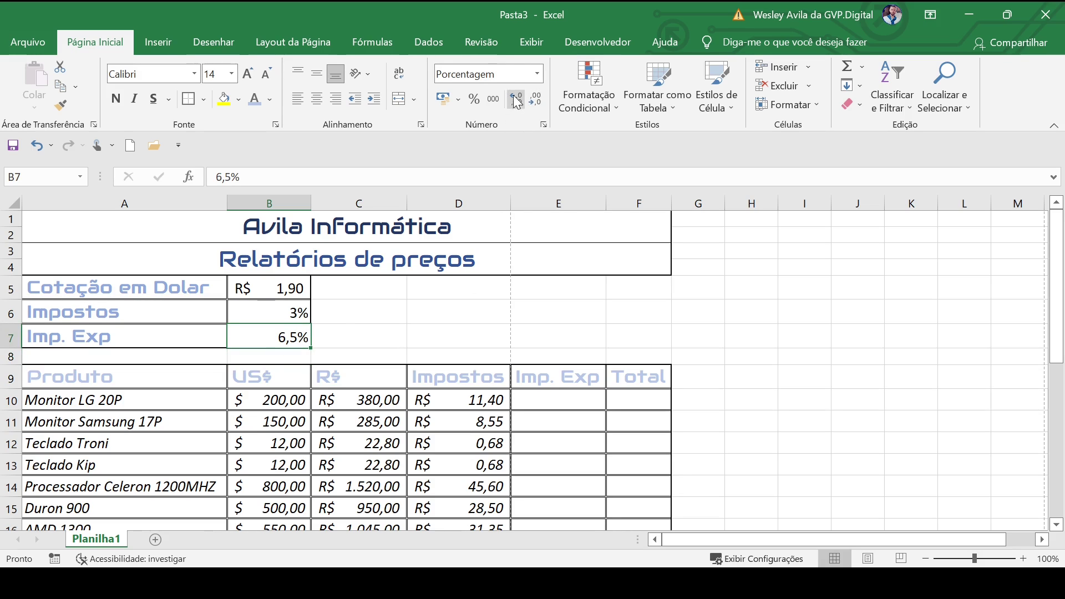
pyautogui.click(517, 99)
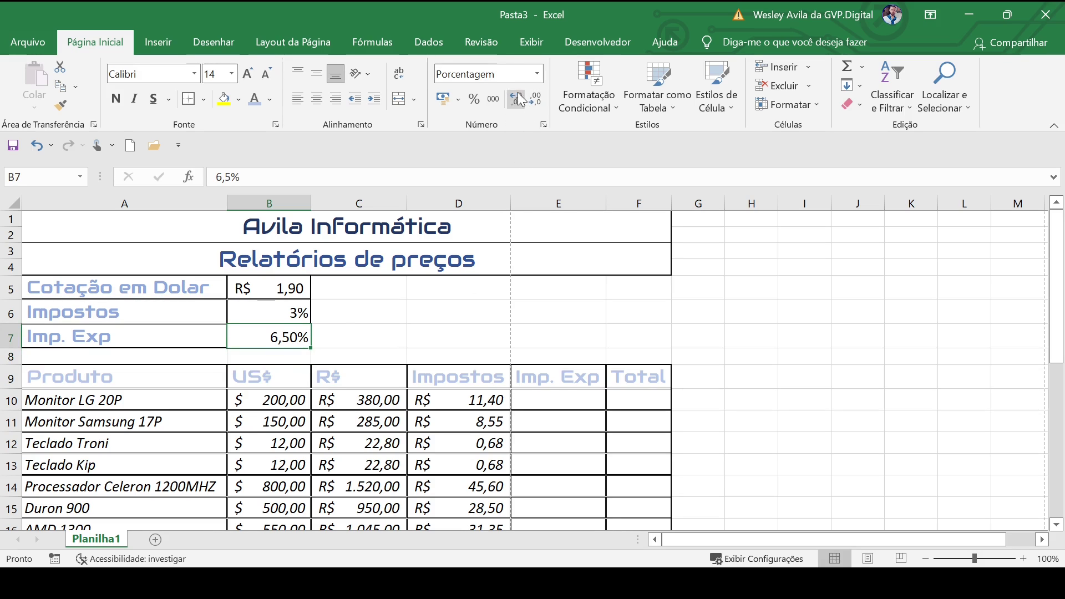
pyautogui.click(410, 336)
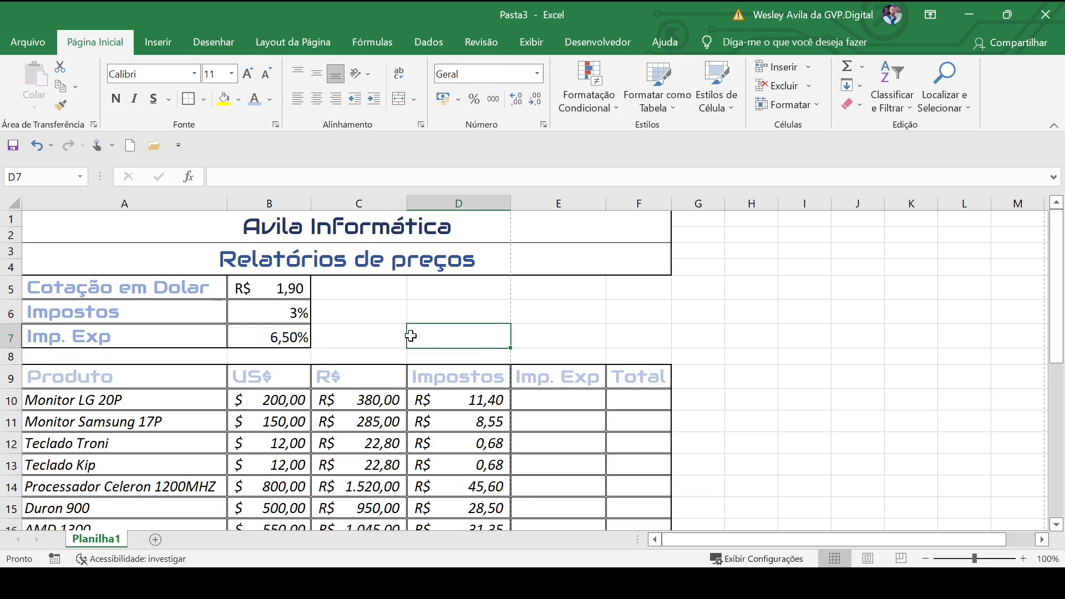
# - Enter the formula =C10*$B$7 in E10 to calculate the Imp. Exp amount for the first product
pyautogui.click(556, 402)
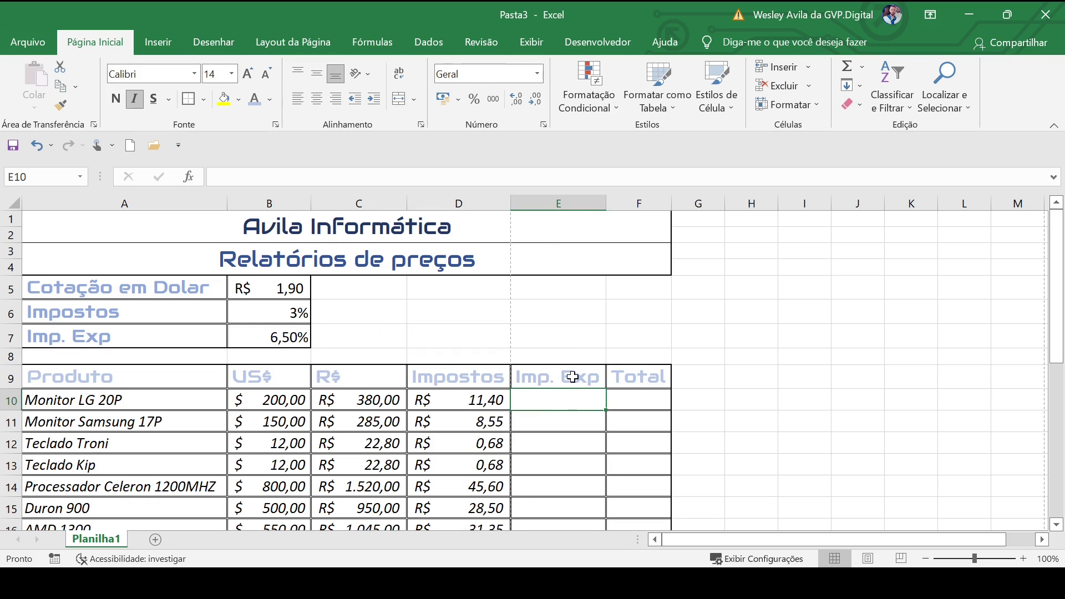
pyautogui.click(345, 402)
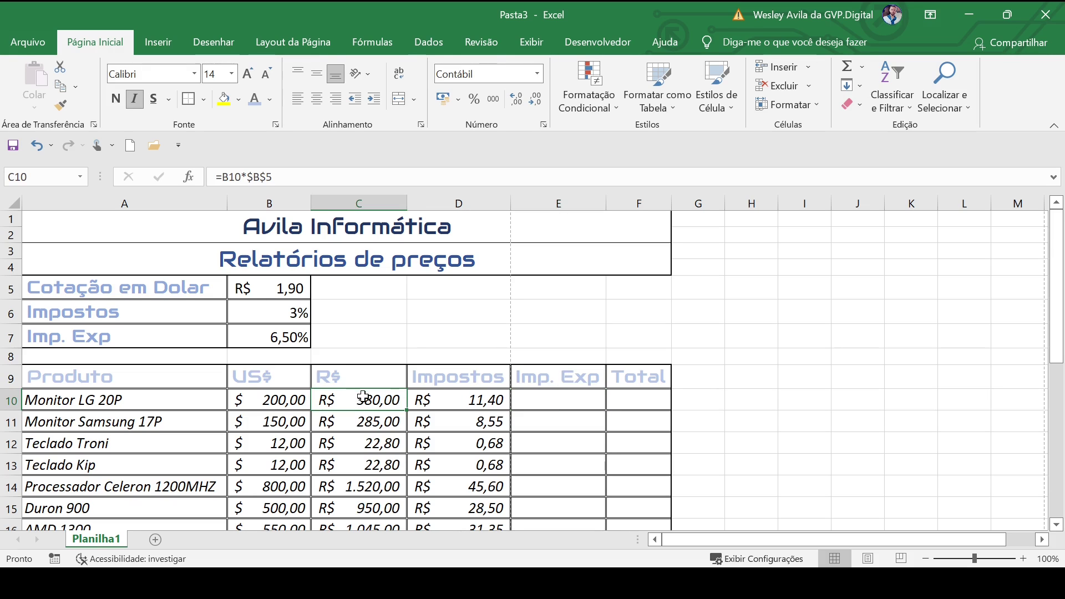
pyautogui.click(263, 338)
pyautogui.click(529, 399)
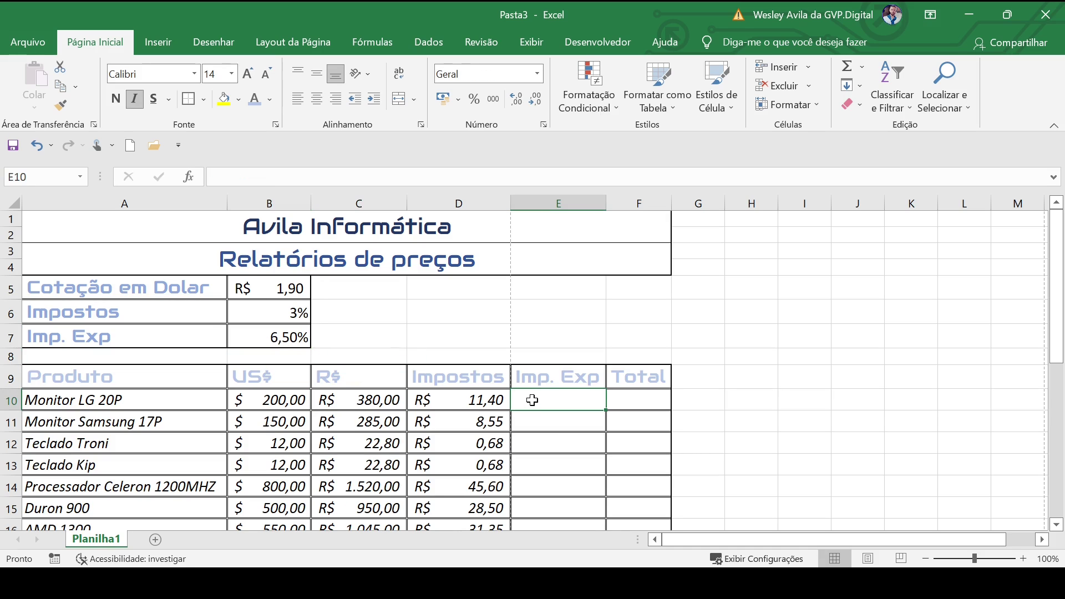
pyautogui.write('=')
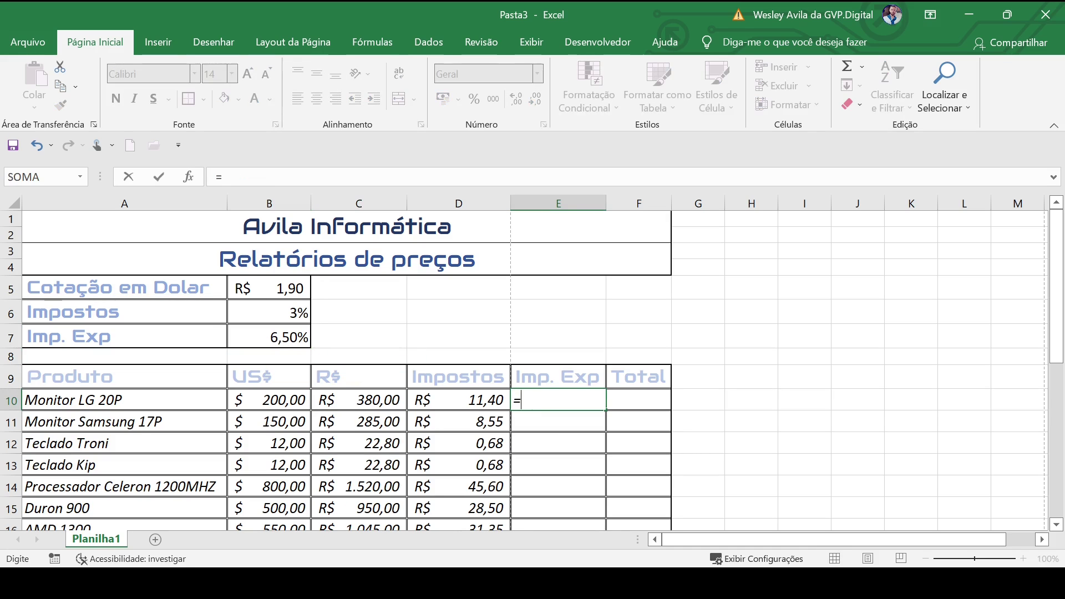
pyautogui.click(352, 397)
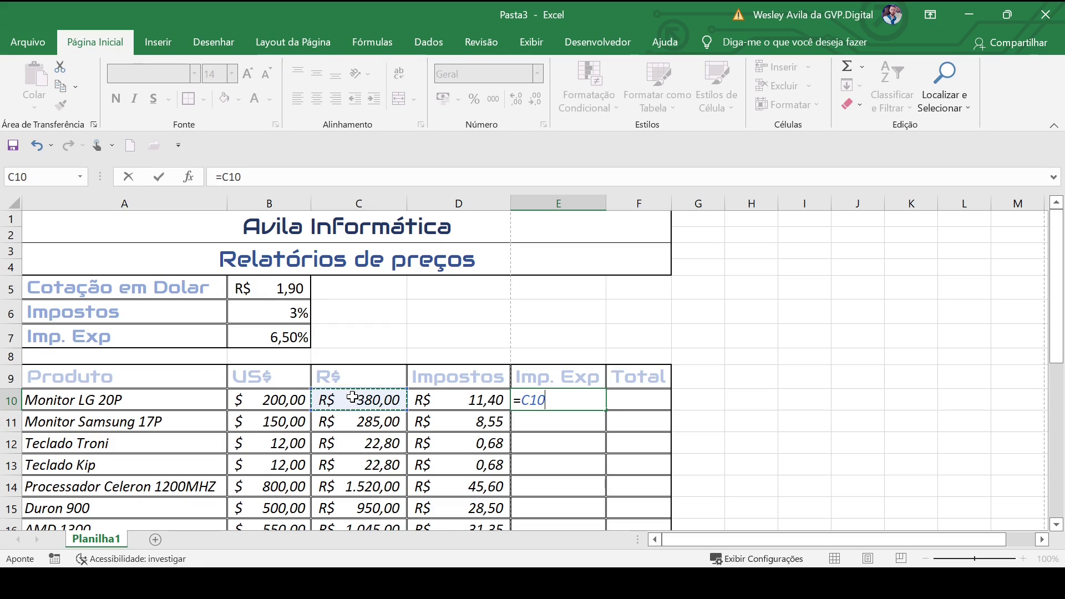
pyautogui.write('*')
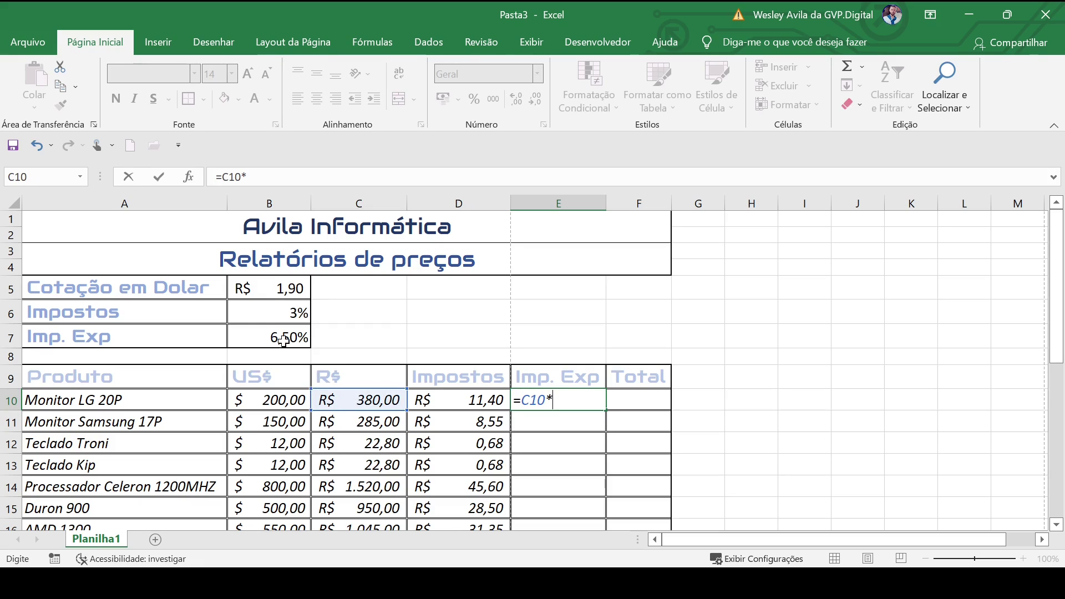
pyautogui.click(260, 338)
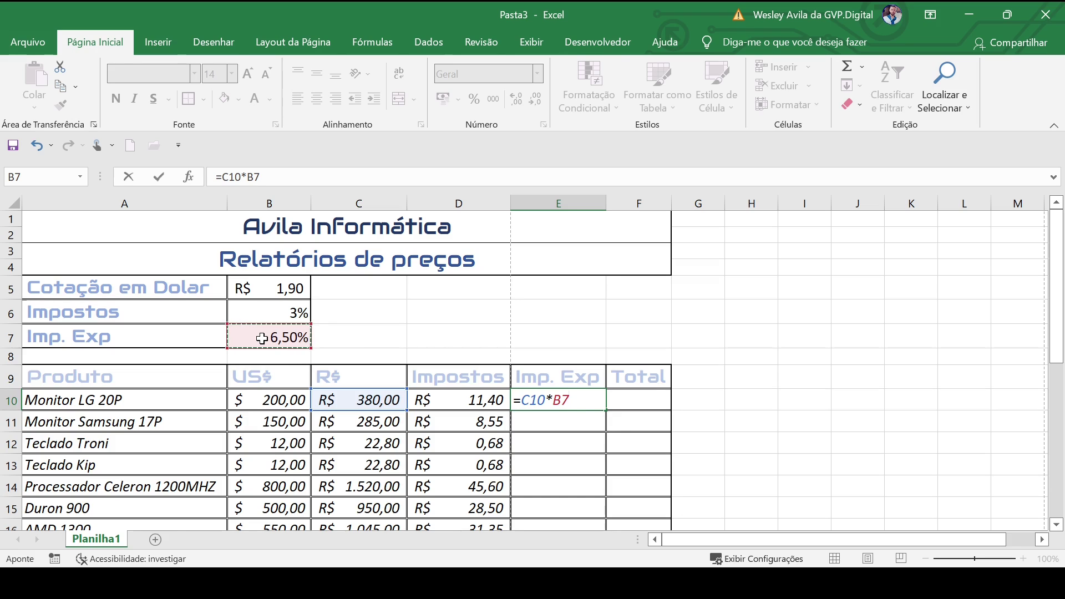
pyautogui.press('F4')
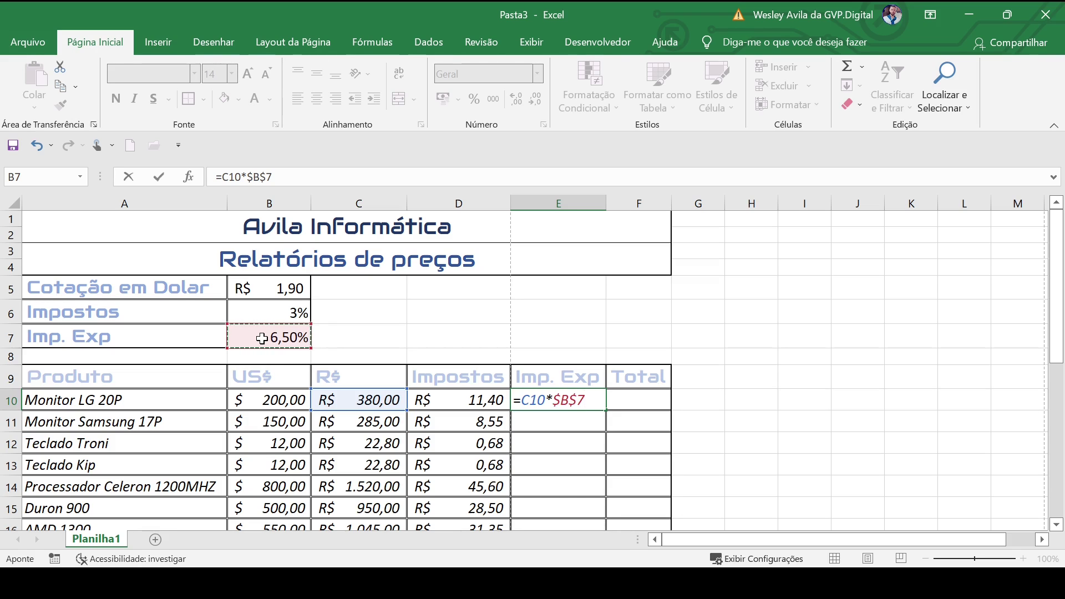
pyautogui.press('Return')
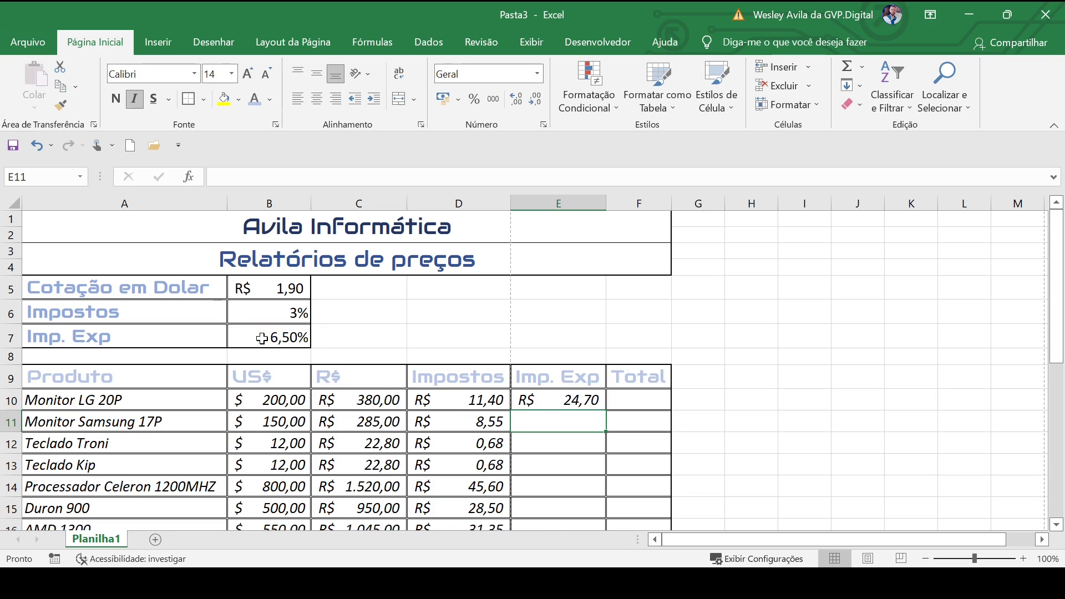
# - Fill the E10 formula down the Imp. Exp column for the remaining products and check the copied results
pyautogui.scroll(-1, 657, 407)
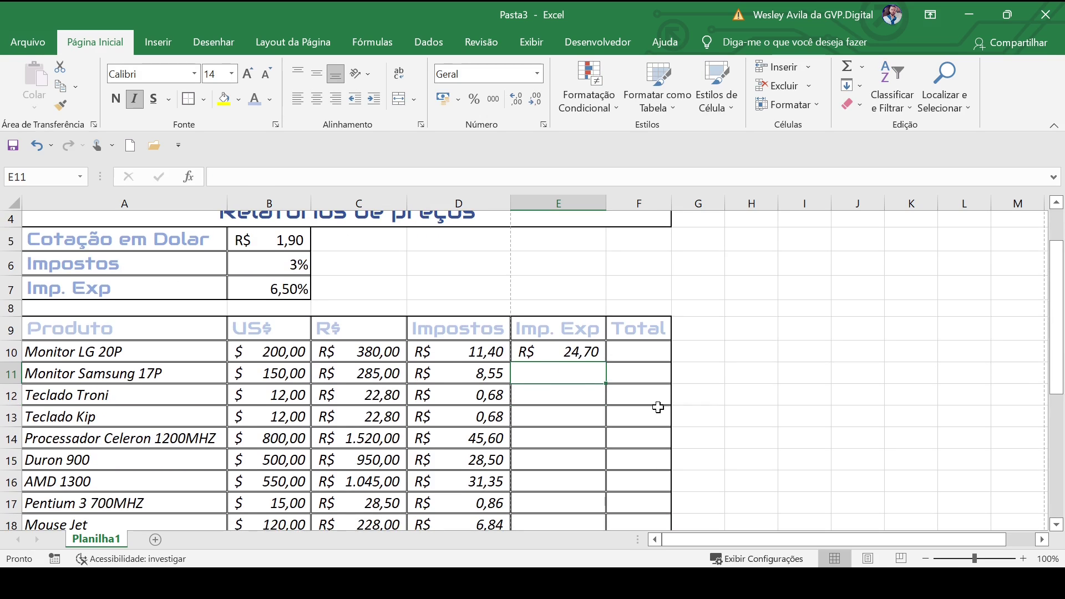
pyautogui.click(552, 348)
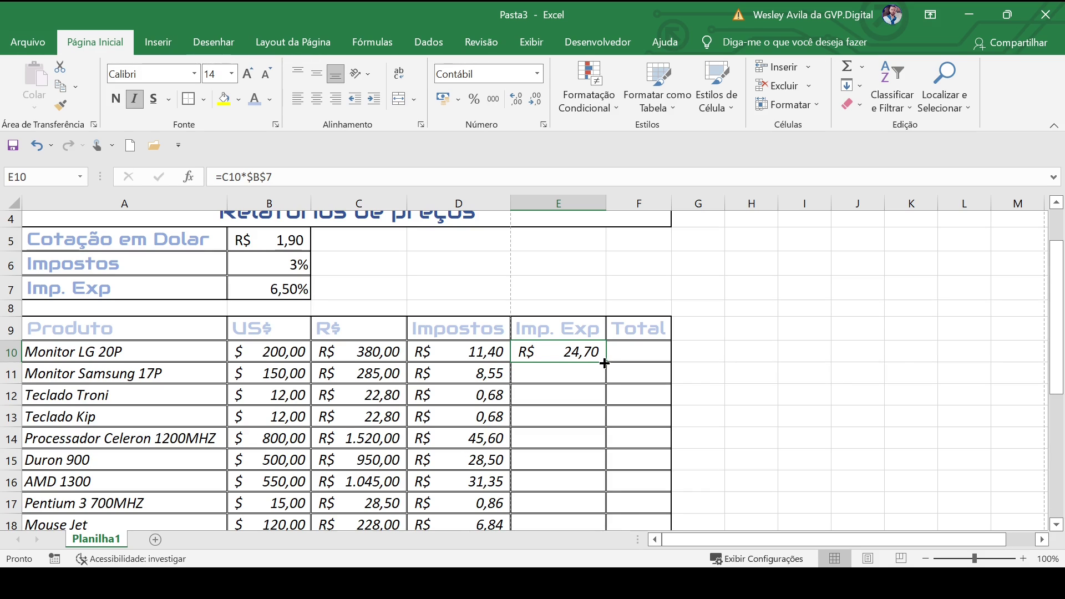
pyautogui.doubleClick(606, 361)
pyautogui.click(678, 414)
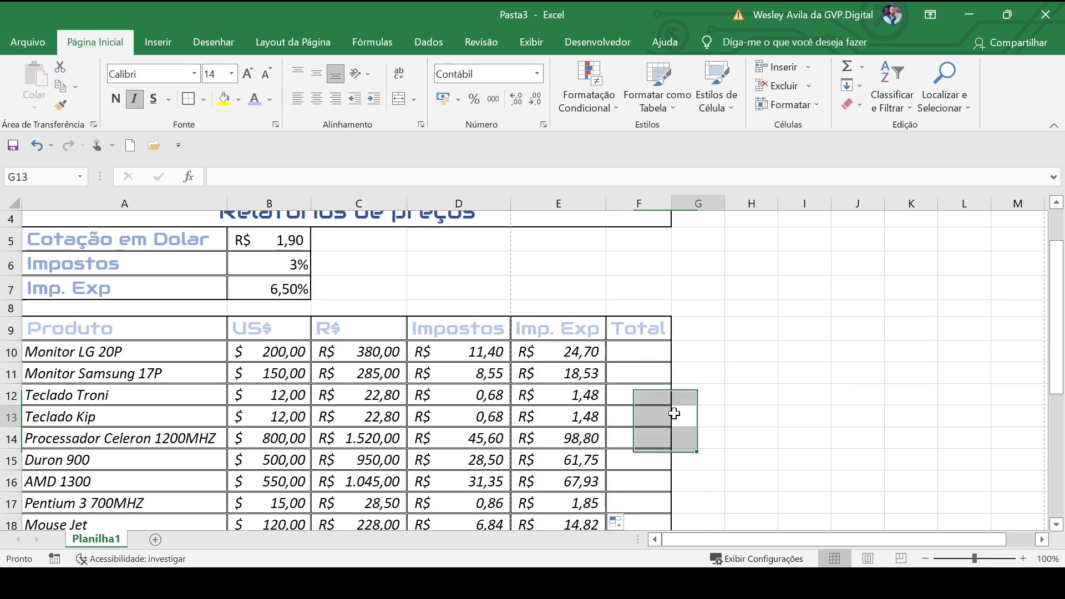
pyautogui.scroll(-2, 730, 409)
pyautogui.scroll(2, 732, 409)
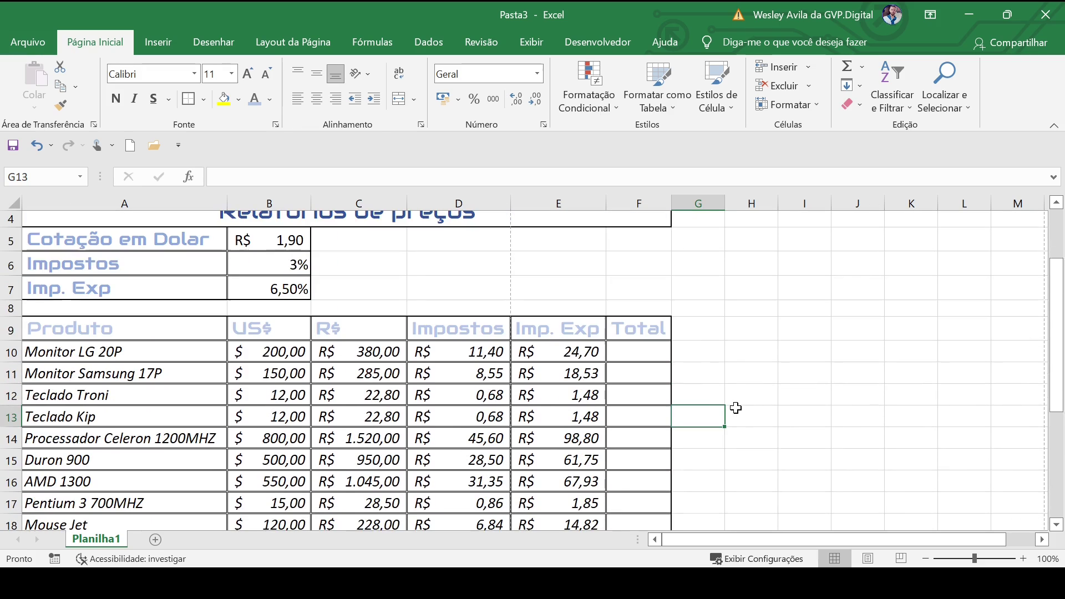
# - Enter the formula =C10-D10-E10 in F10 to calculate the first product's total after Impostos and Imp. Exp
pyautogui.click(645, 351)
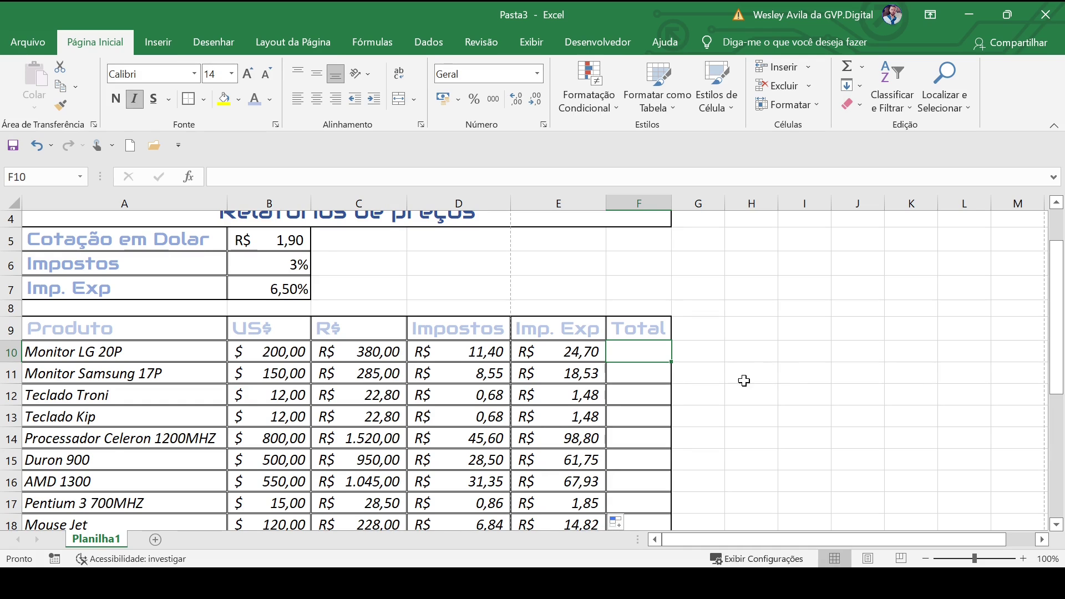
pyautogui.click(344, 350)
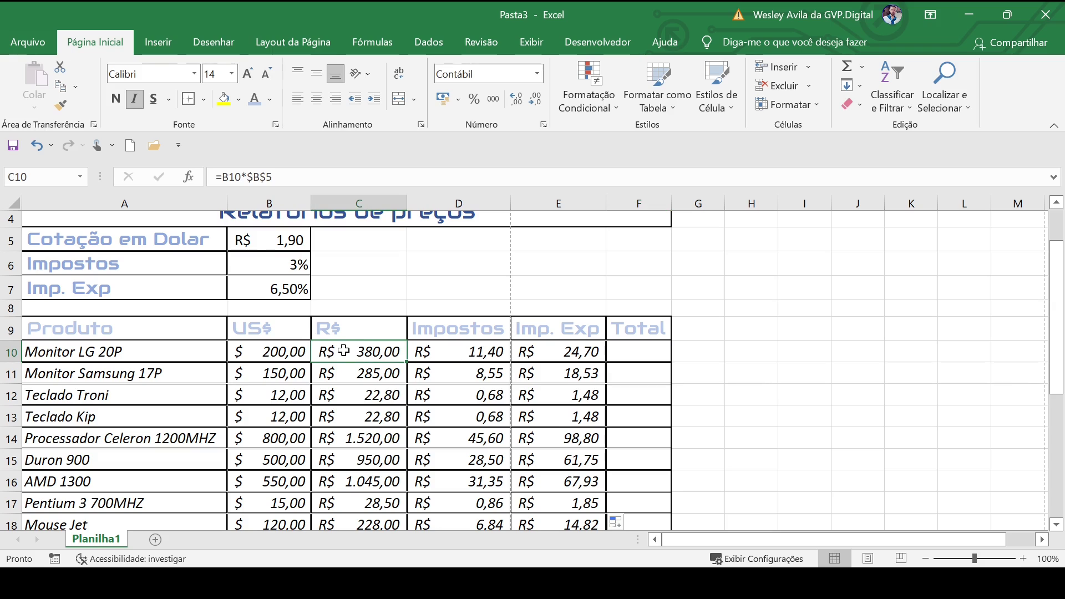
pyautogui.click(459, 350)
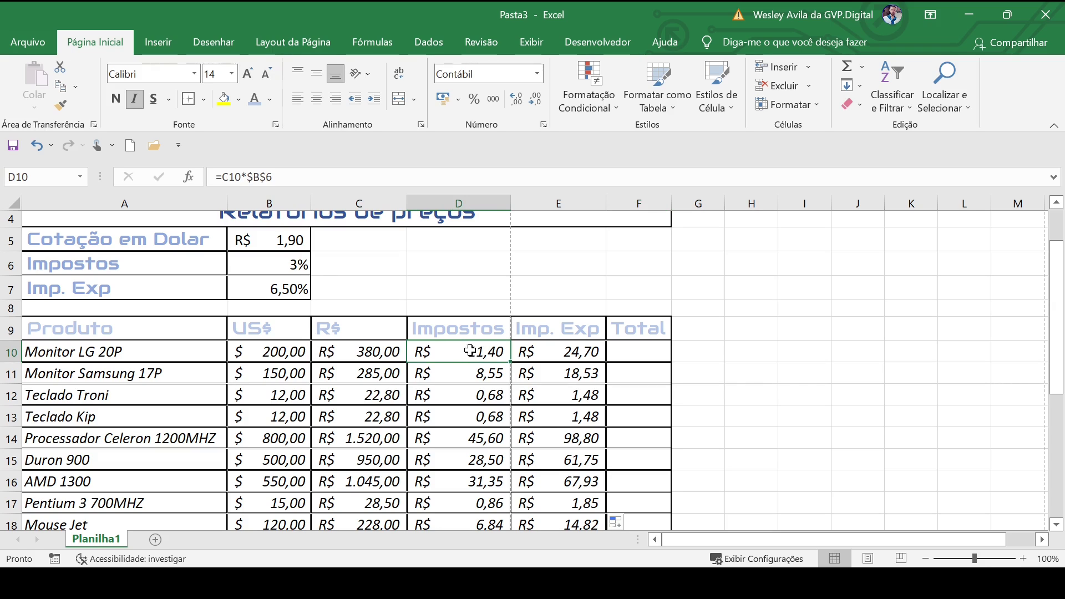
pyautogui.click(563, 356)
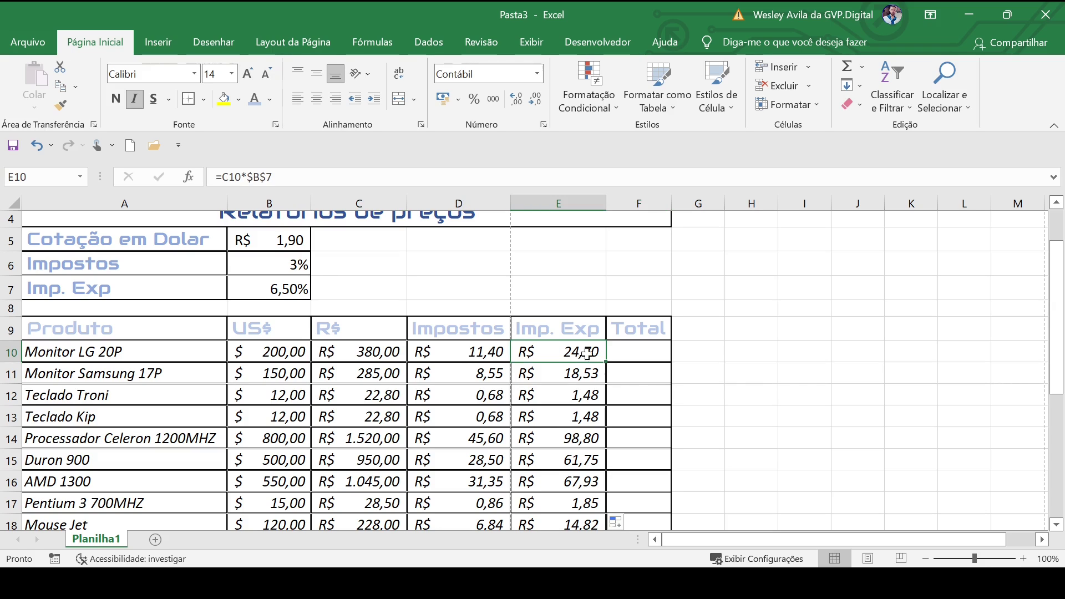
pyautogui.click(642, 353)
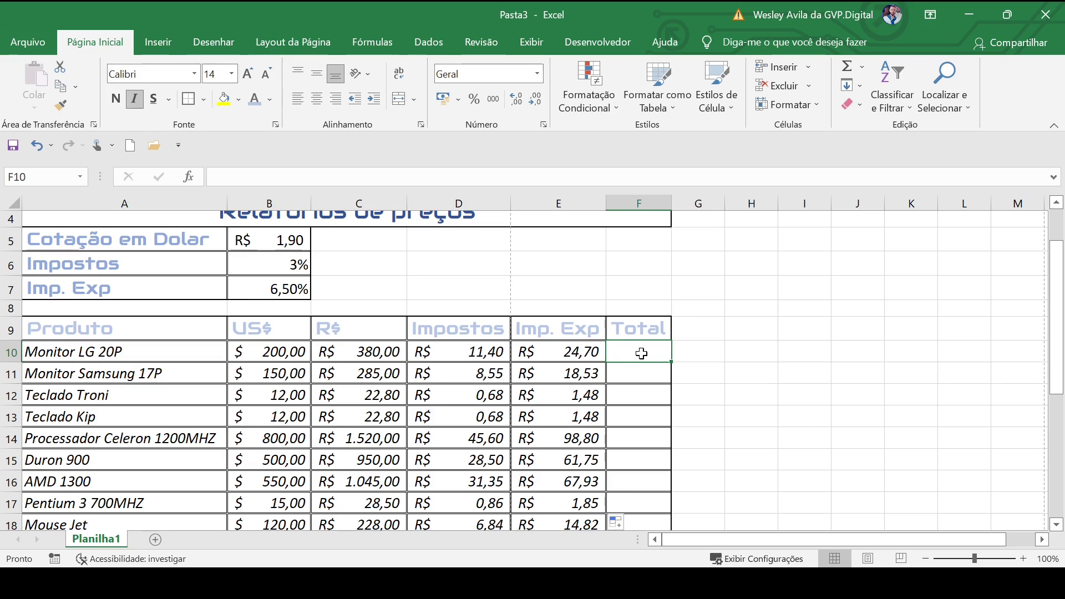
pyautogui.write('=')
pyautogui.click(367, 347)
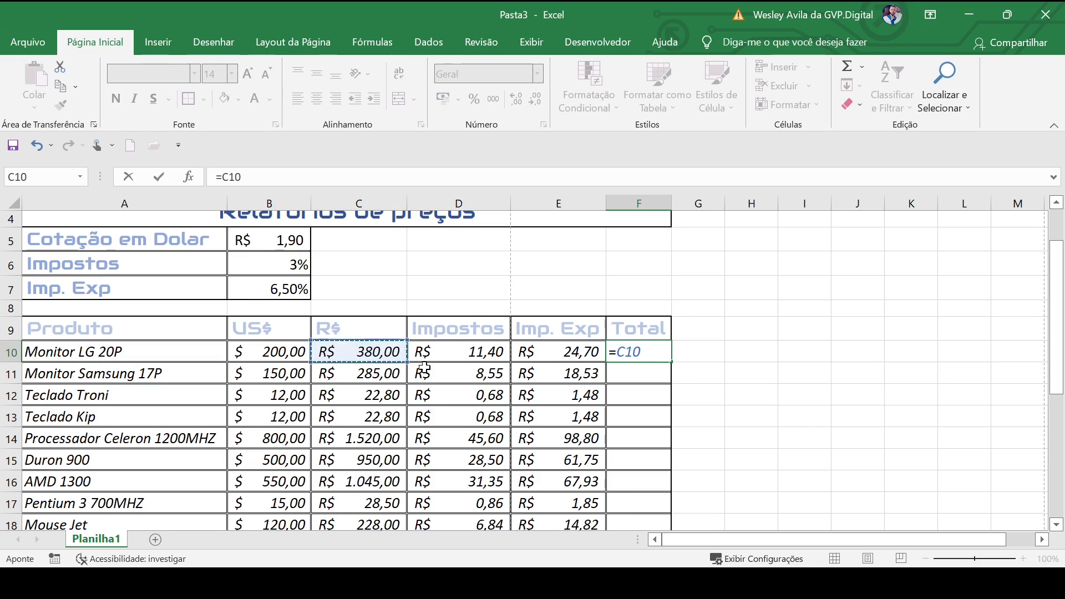
pyautogui.write('-')
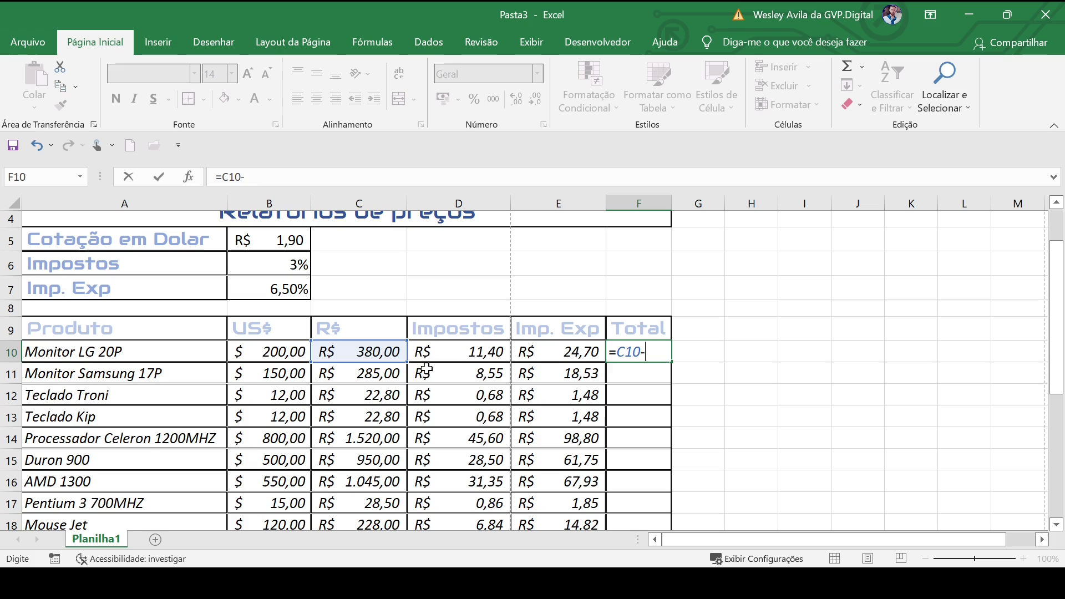
pyautogui.click(477, 354)
pyautogui.write('-')
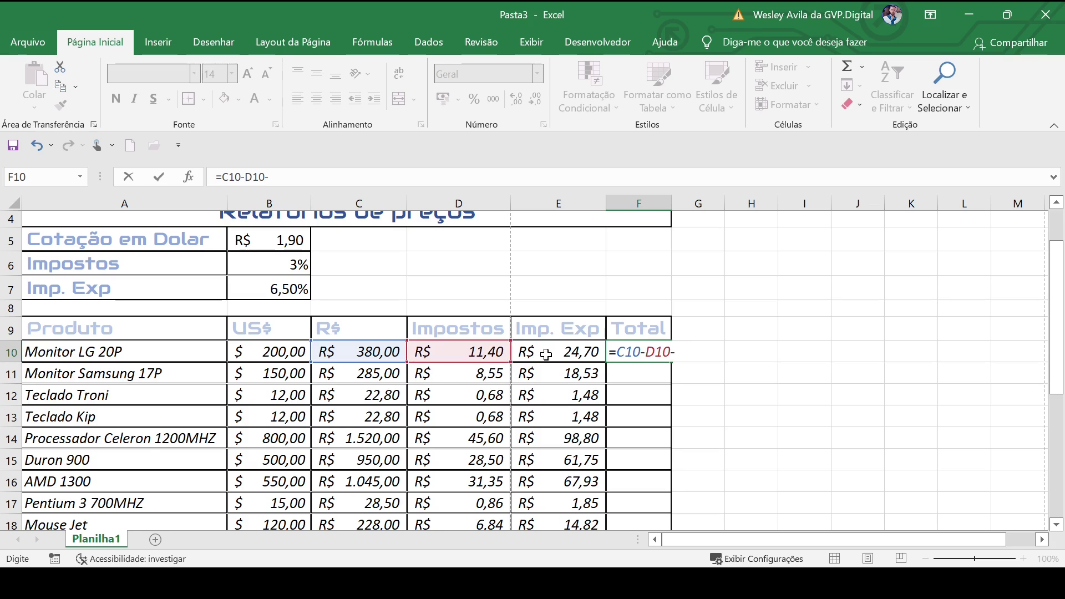
pyautogui.click(546, 355)
pyautogui.press('Return')
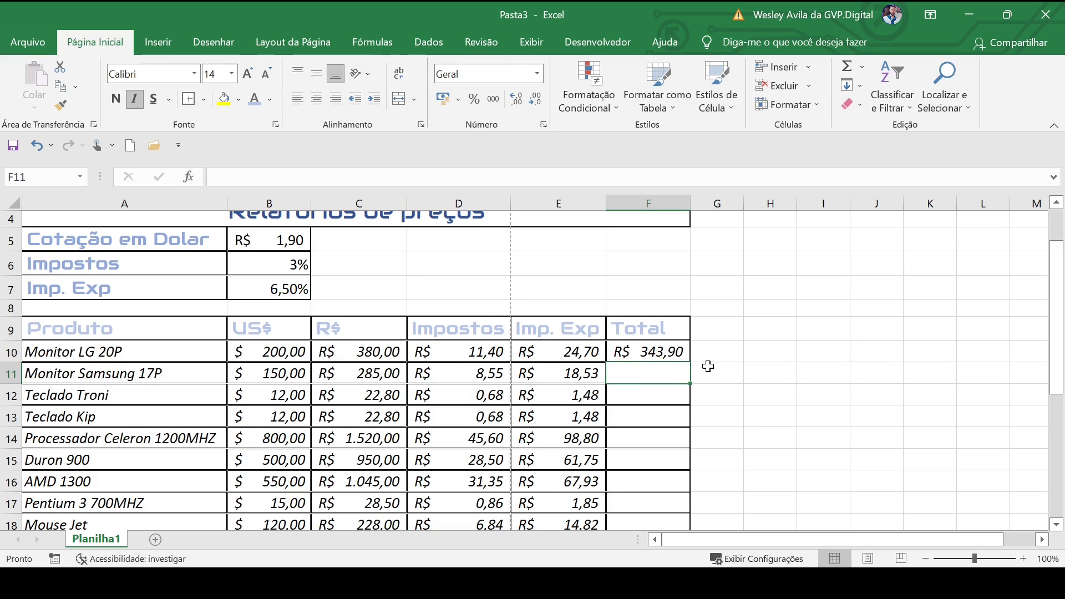
# - Fill the F10 formula down the Total column for the remaining products
pyautogui.click(652, 356)
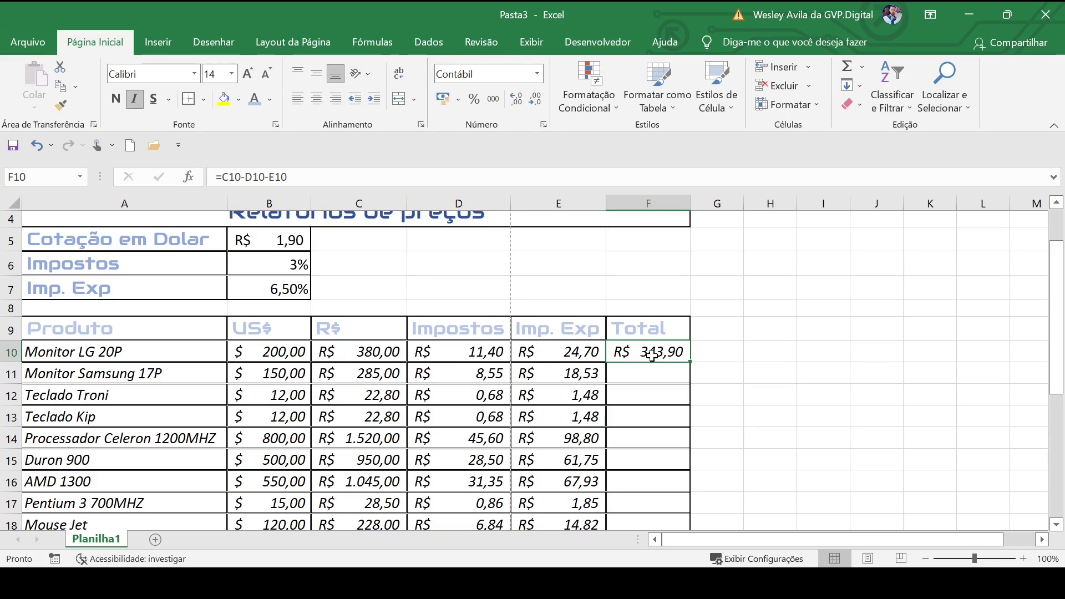
pyautogui.moveTo(579, 353); pyautogui.dragTo(449, 354)
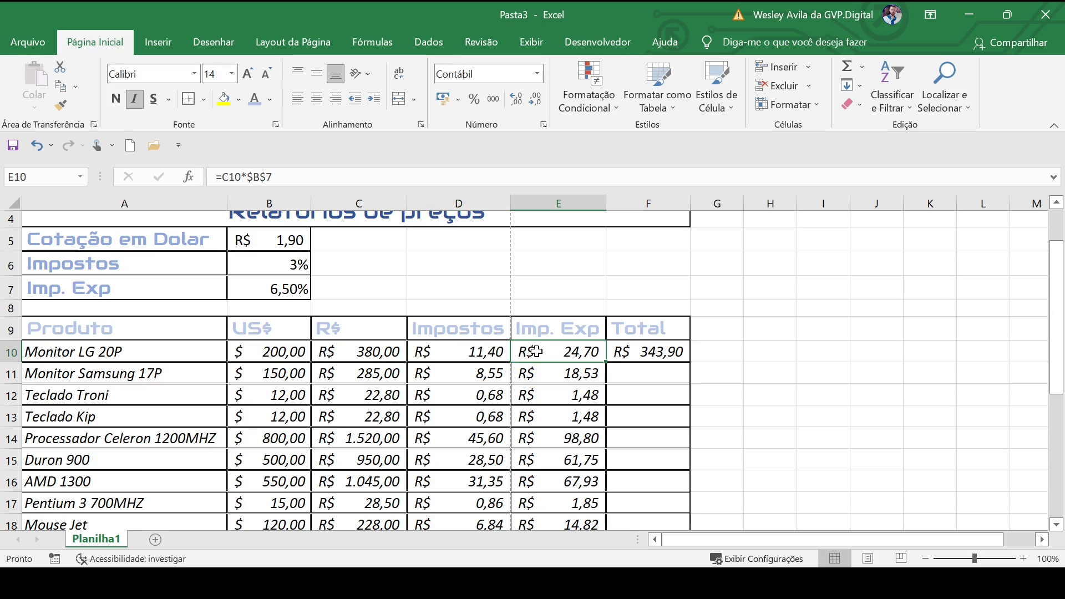
pyautogui.click(625, 350)
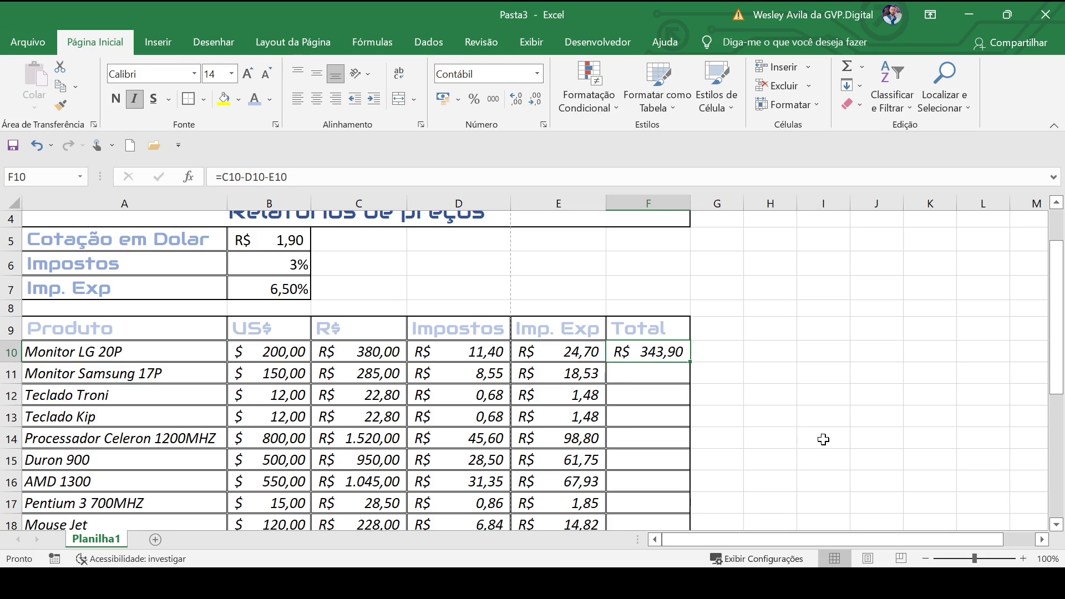
pyautogui.doubleClick(690, 364)
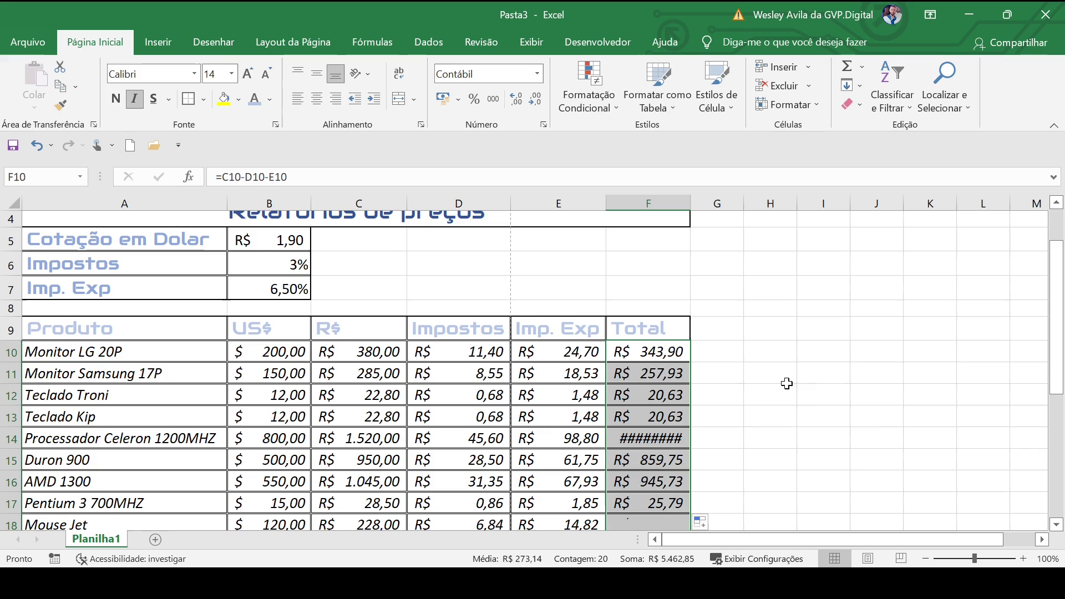
# - Auto-fit the width of column F to its contents and check the totals down to the last product
pyautogui.doubleClick(688, 196)
pyautogui.click(824, 369)
pyautogui.scroll(-6, 632, 384)
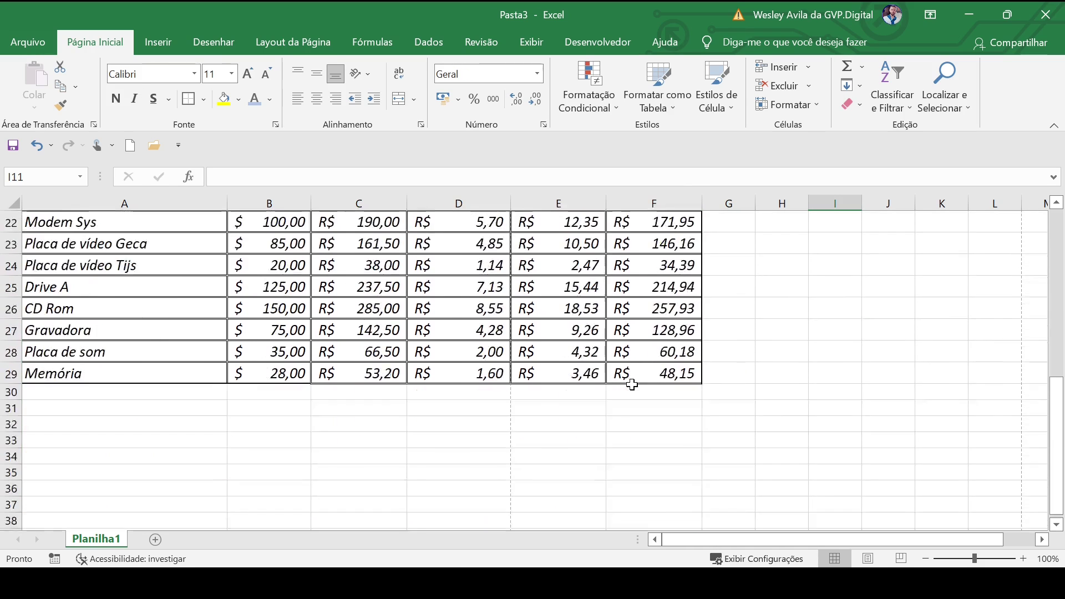
pyautogui.scroll(7, 632, 384)
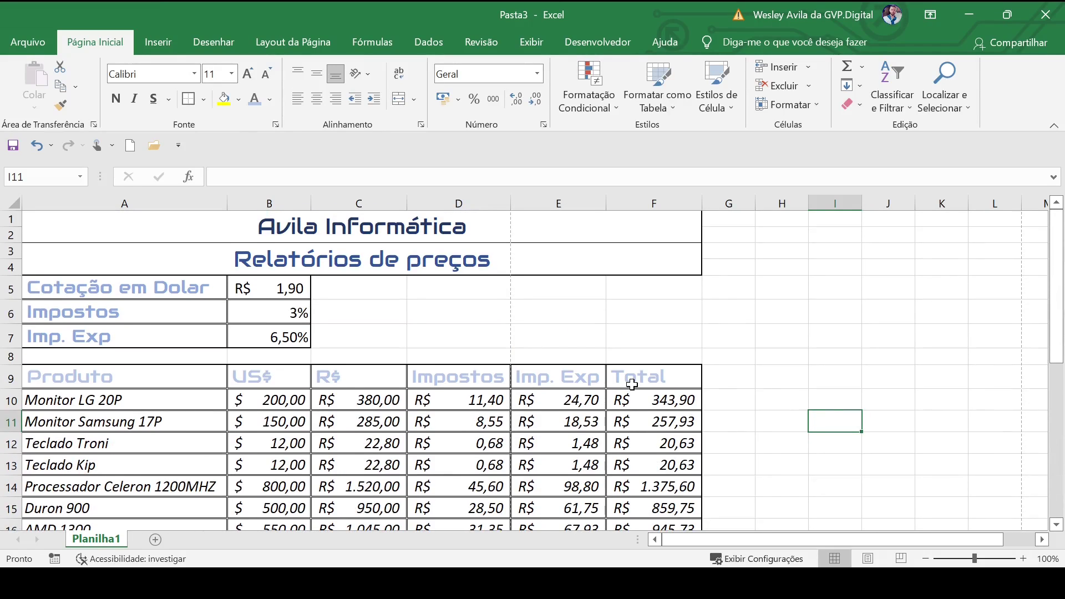